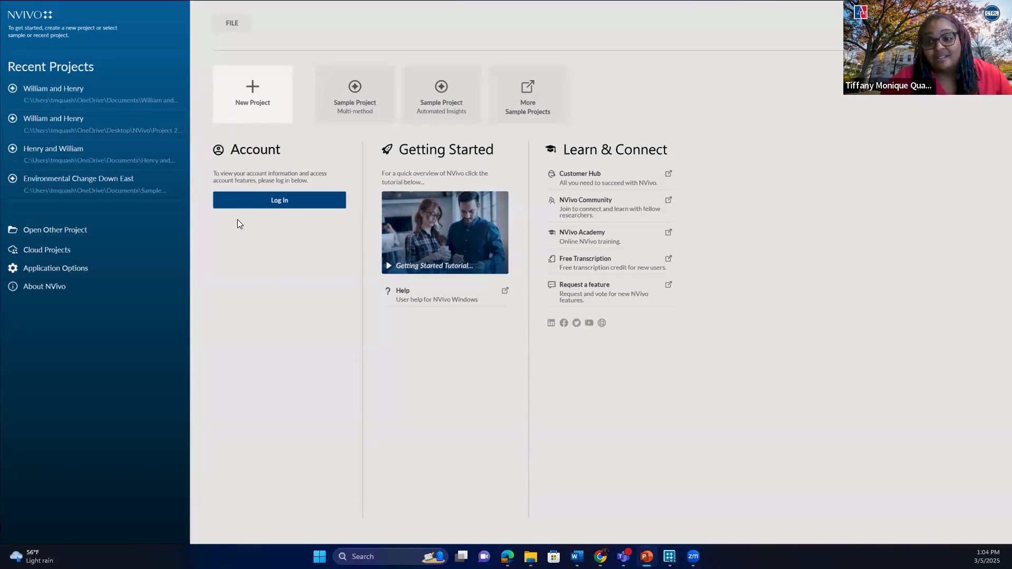
- Start a new project and title it "William and Henry (Practice)"
click(255, 91)
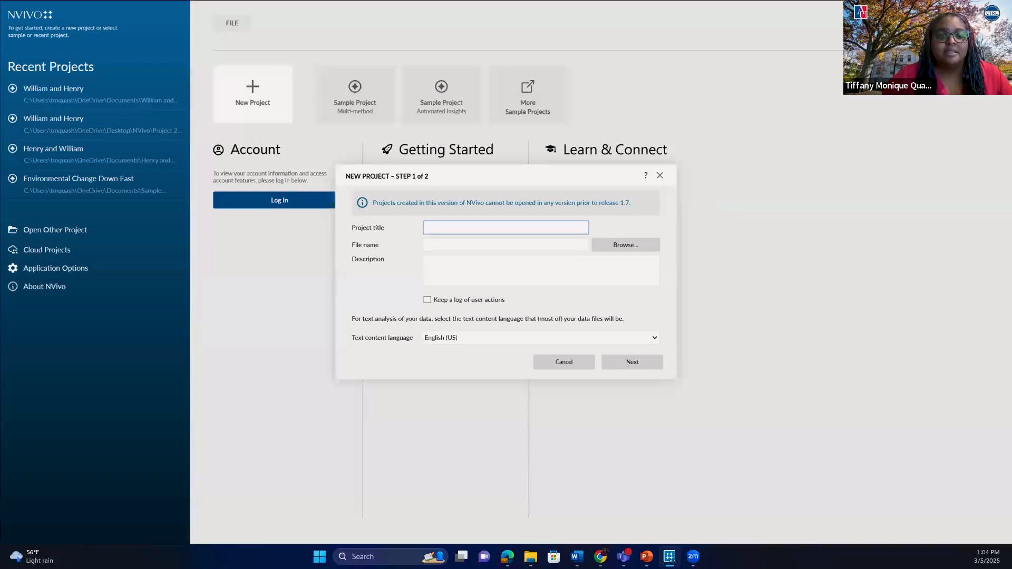
click(669, 556)
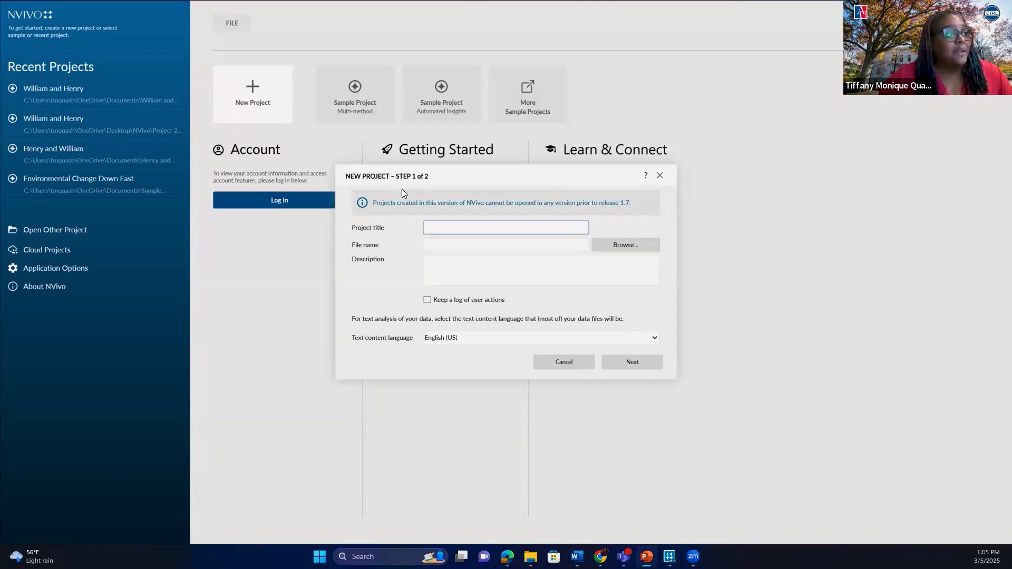
click(434, 227)
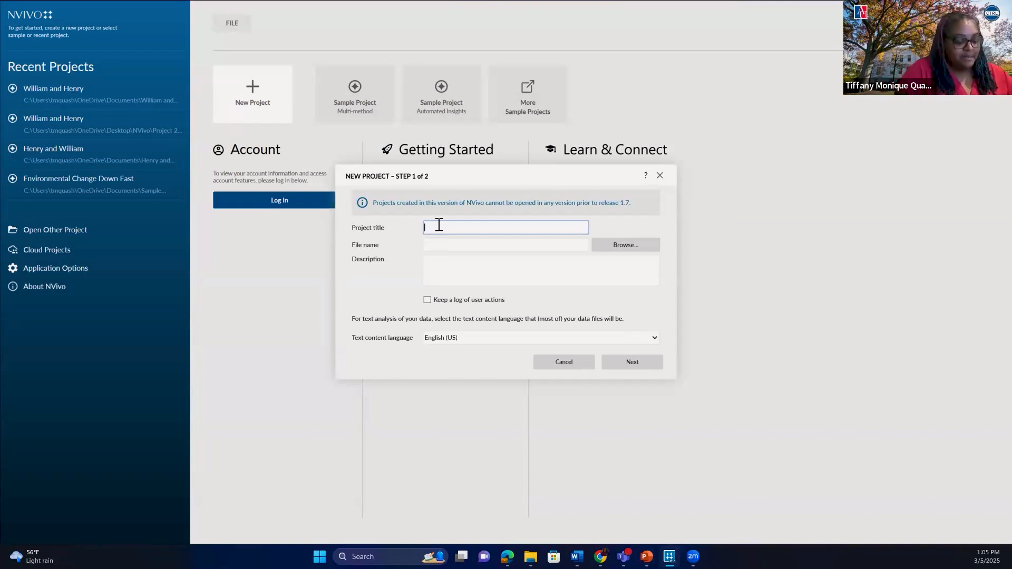
text(William and Henry)
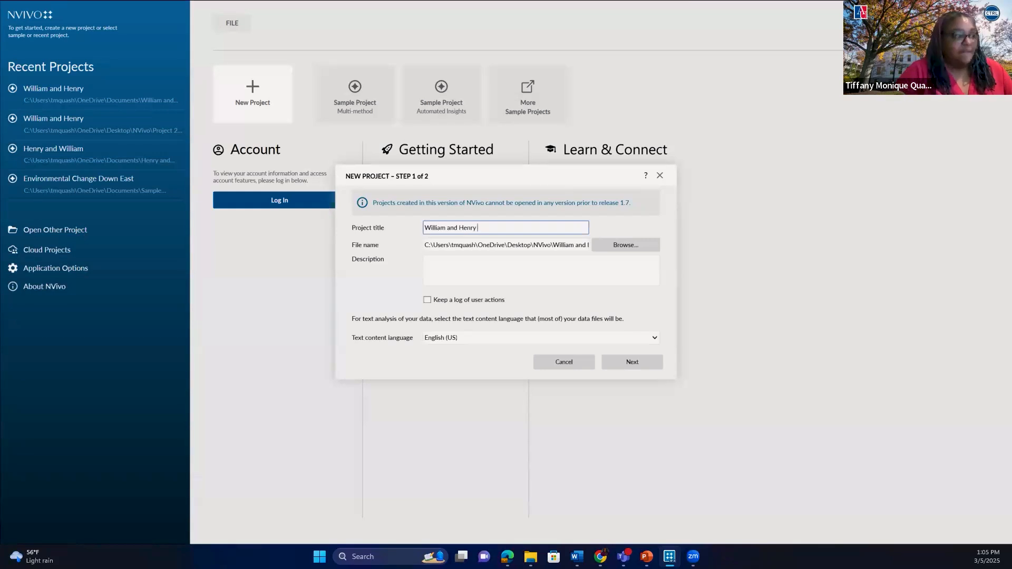
text(()
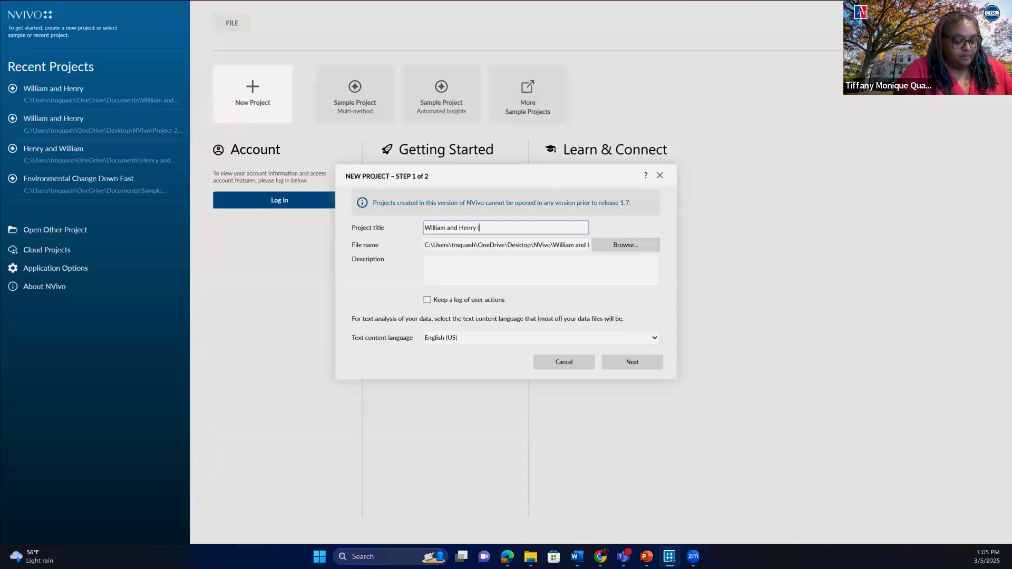
text(Prace)
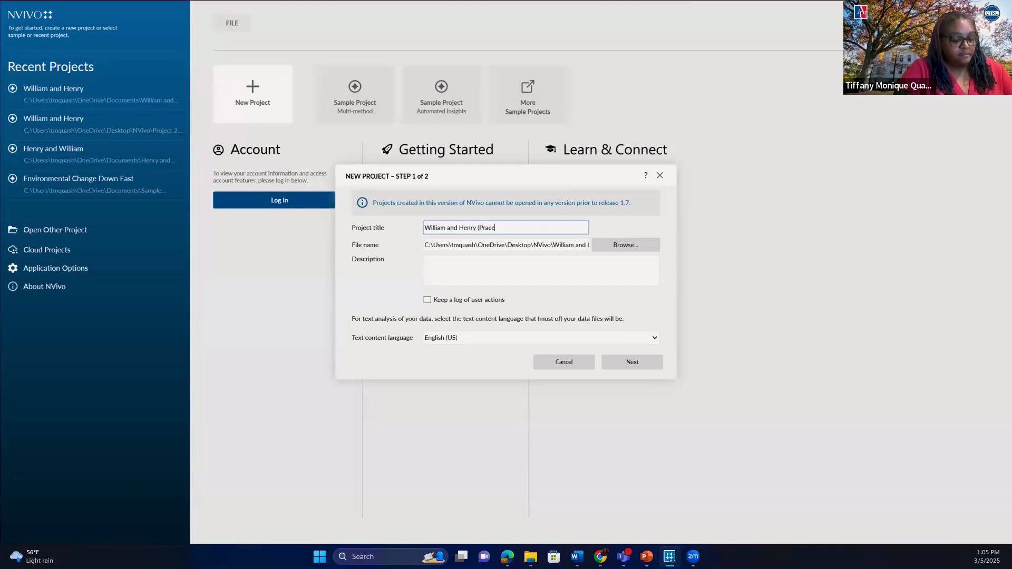
key(BackSpace)
text(tice))
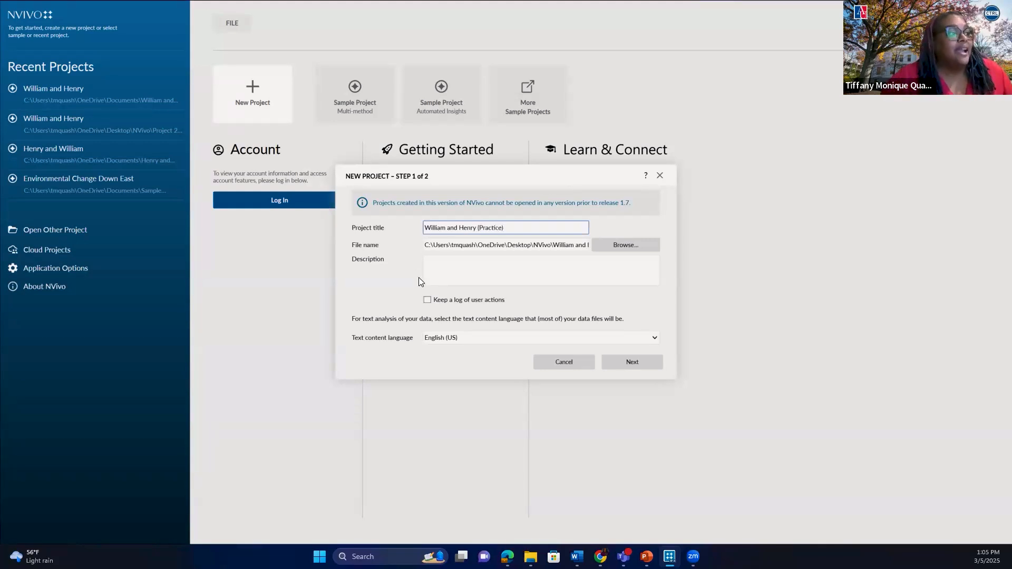
- Enter "Down East interview with William" as the project description and continue to the saving and recovery settings
click(460, 260)
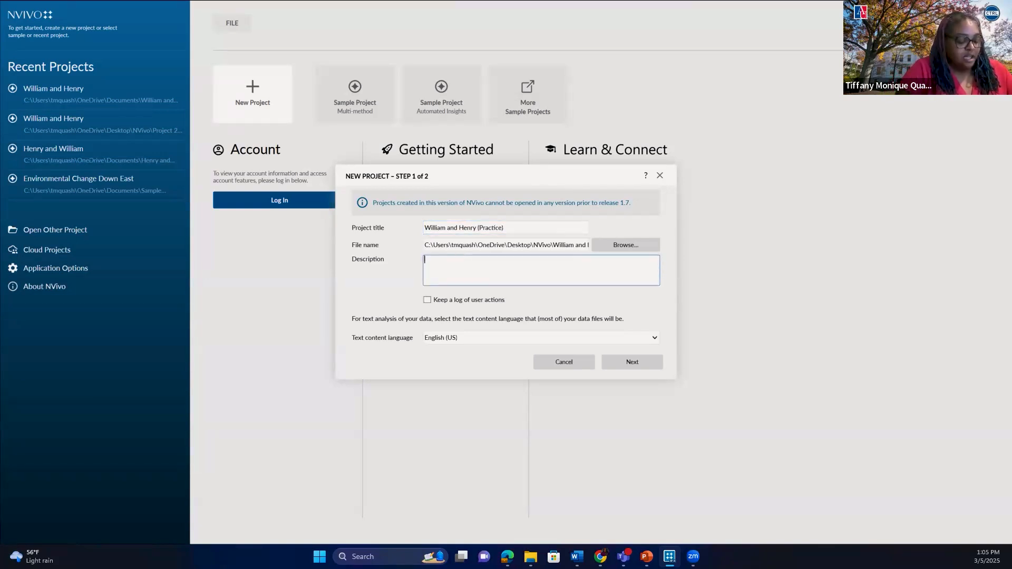
text(Otwa)
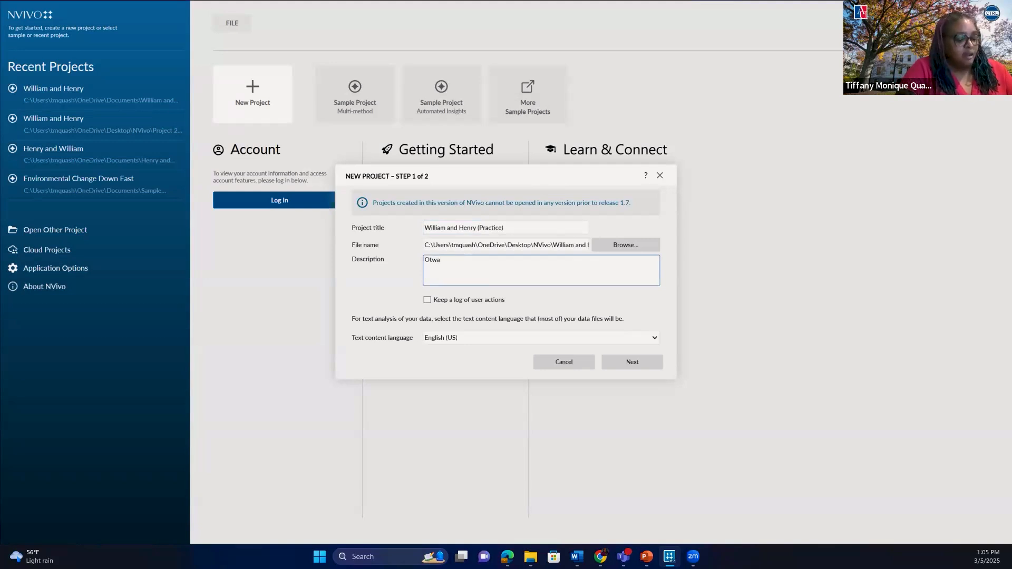
text(y)
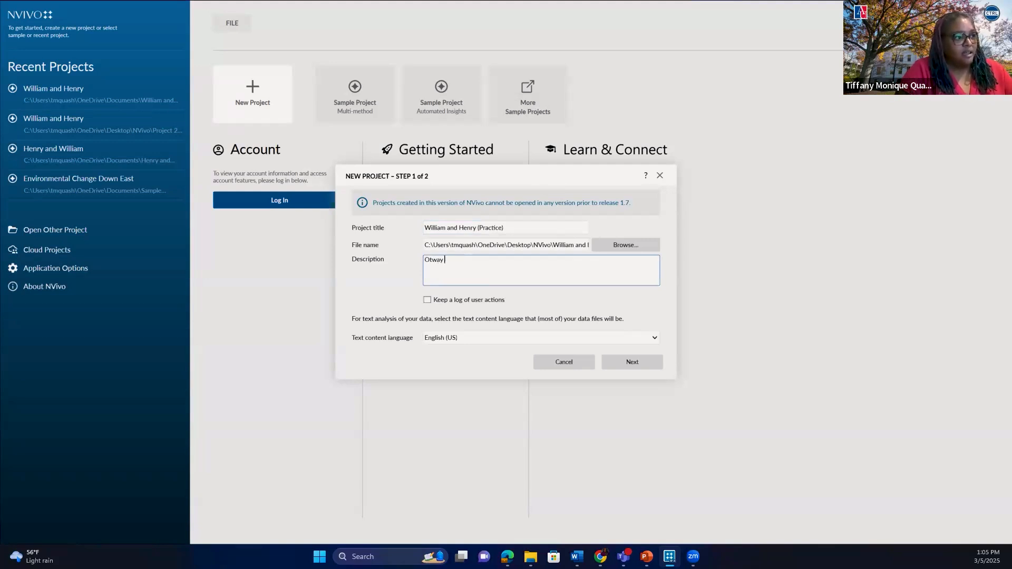
key(BackSpace)
key(BackSpace)
key(BackSpace)
key(BackSpace)
key(BackSpace)
key(BackSpace)
text(Down East interview with W)
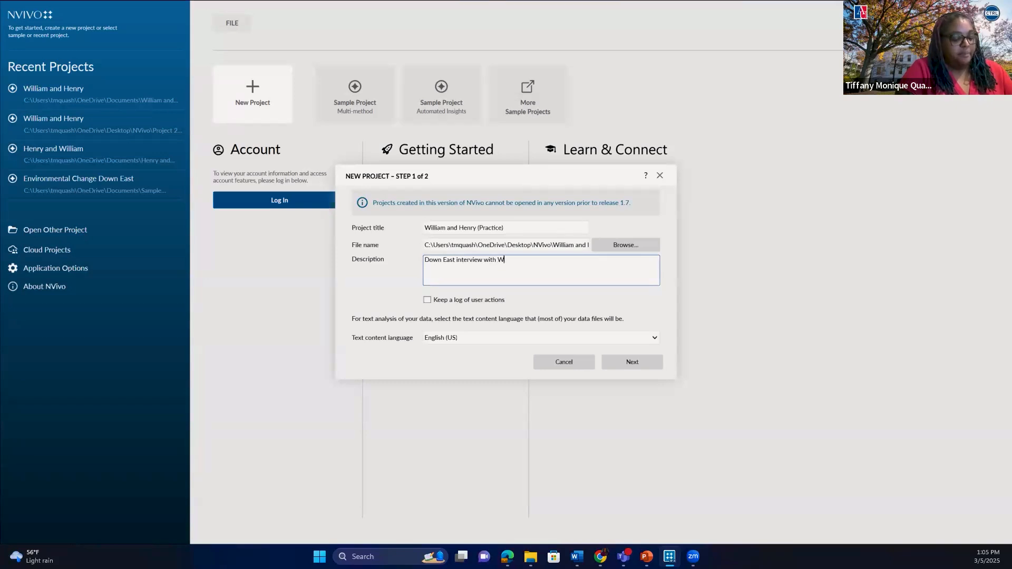
text(illiam)
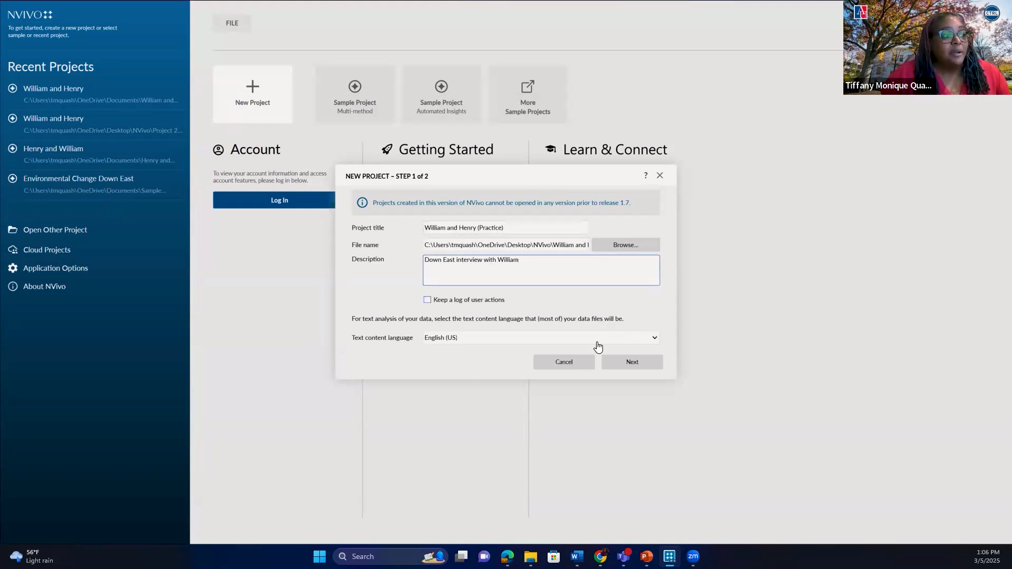
click(635, 363)
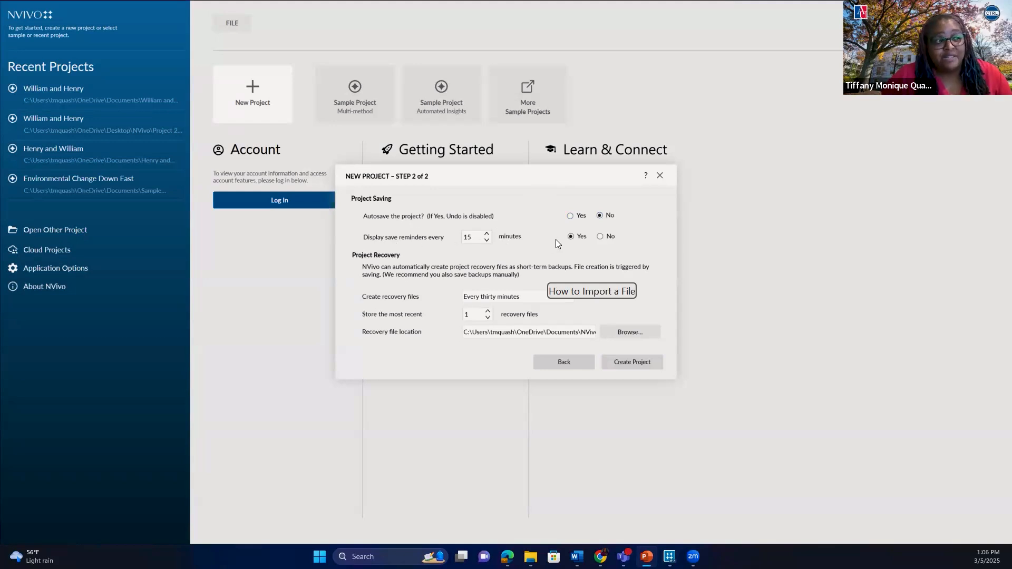
click(487, 235)
click(487, 235)
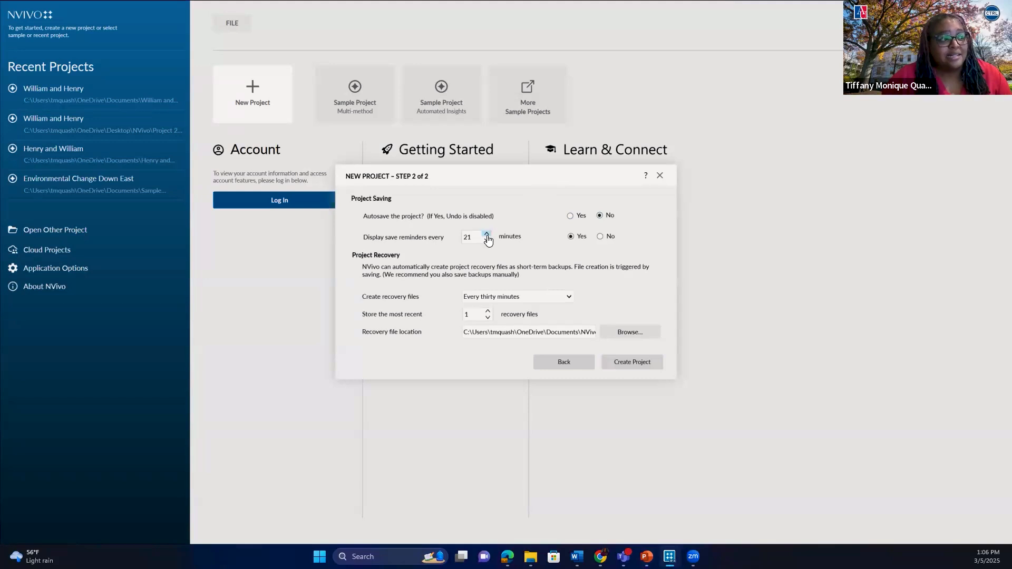
click(487, 241)
click(487, 240)
click(487, 241)
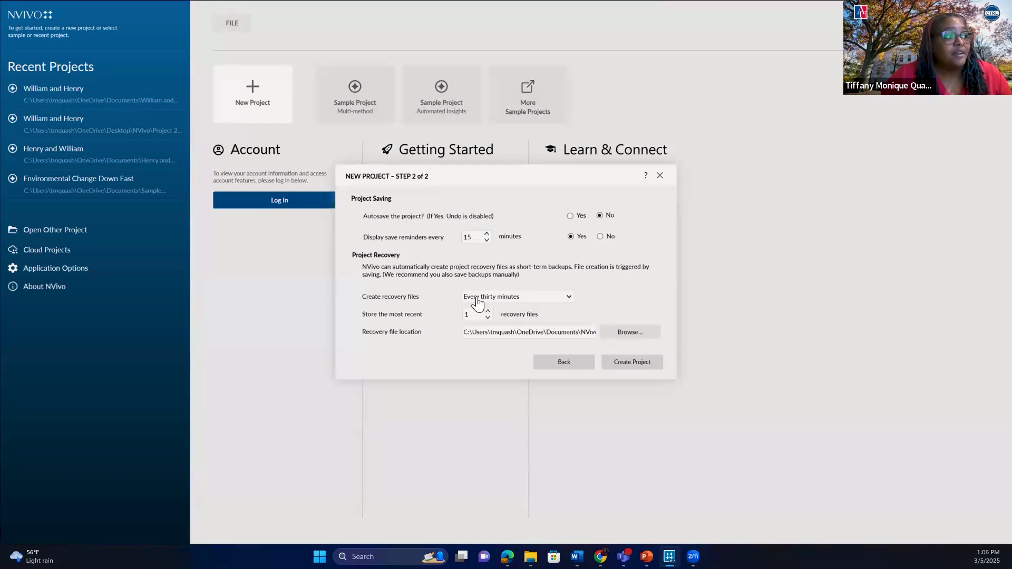
- Create the project with the default saving and recovery settings
click(635, 363)
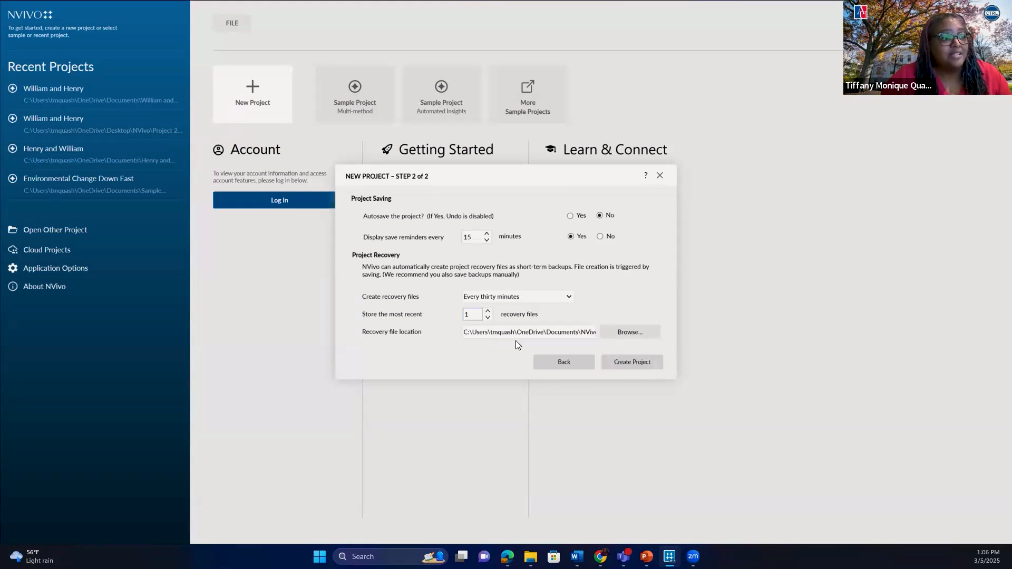
click(630, 364)
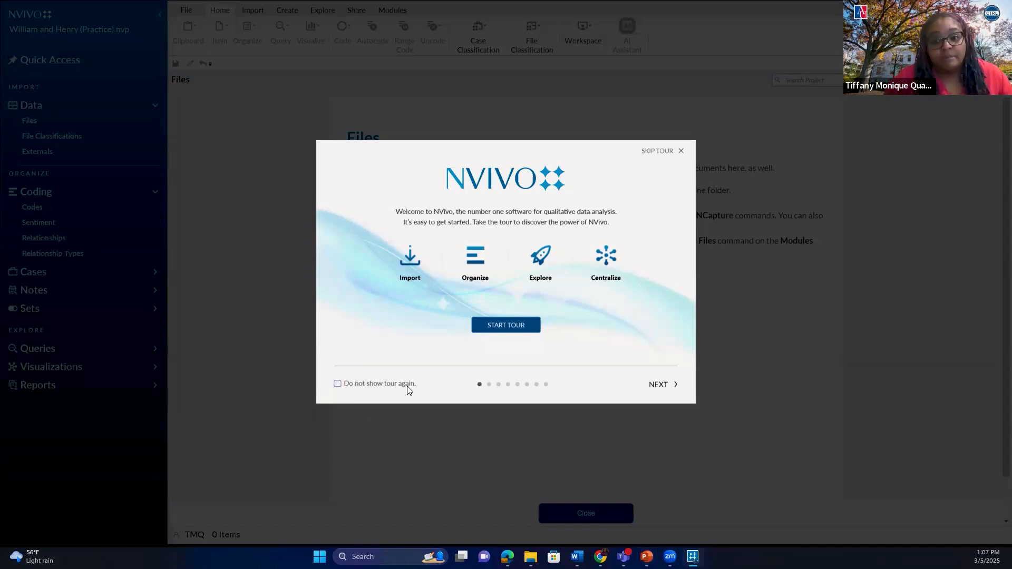
- Go through the introductory tour on importing, coding, cases, notes, queries, visualisations and modules, and exit it at the end
click(512, 329)
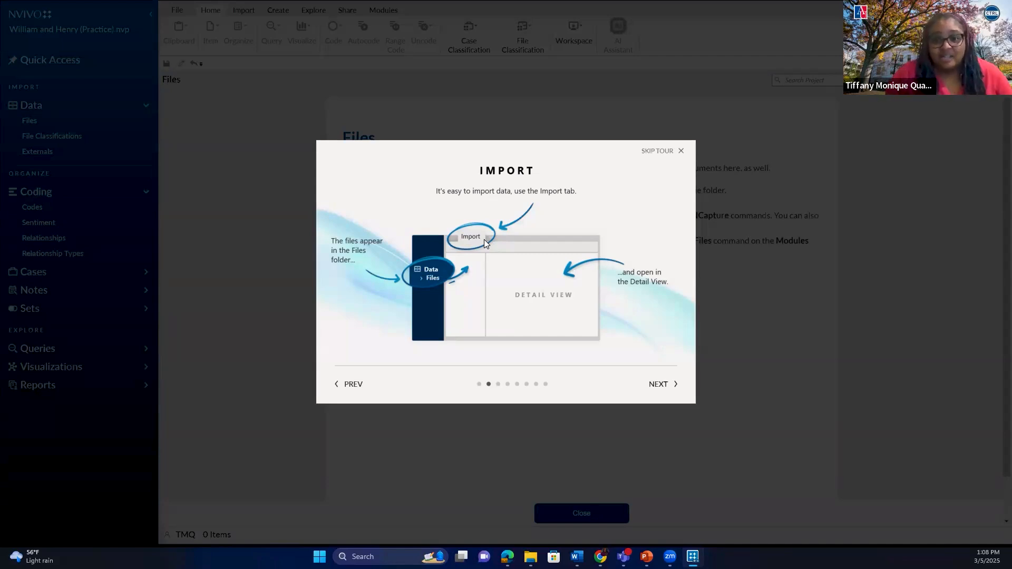
key(alt+Tab)
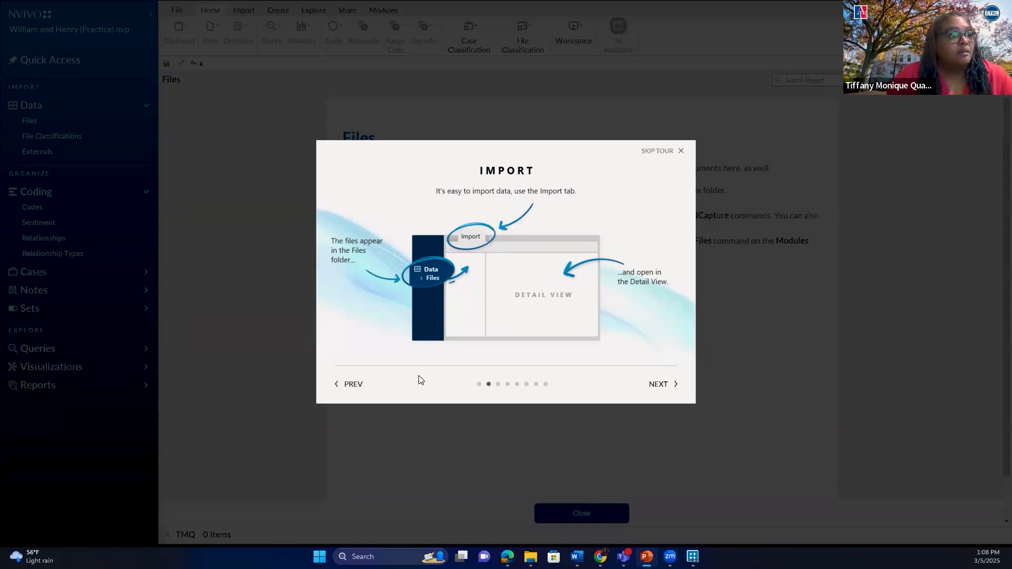
click(661, 391)
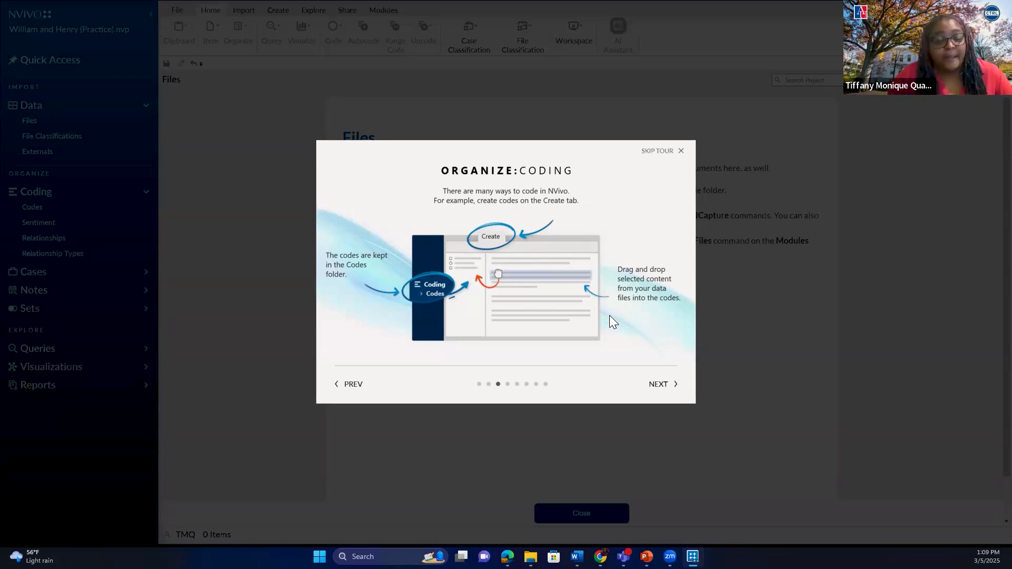
click(657, 386)
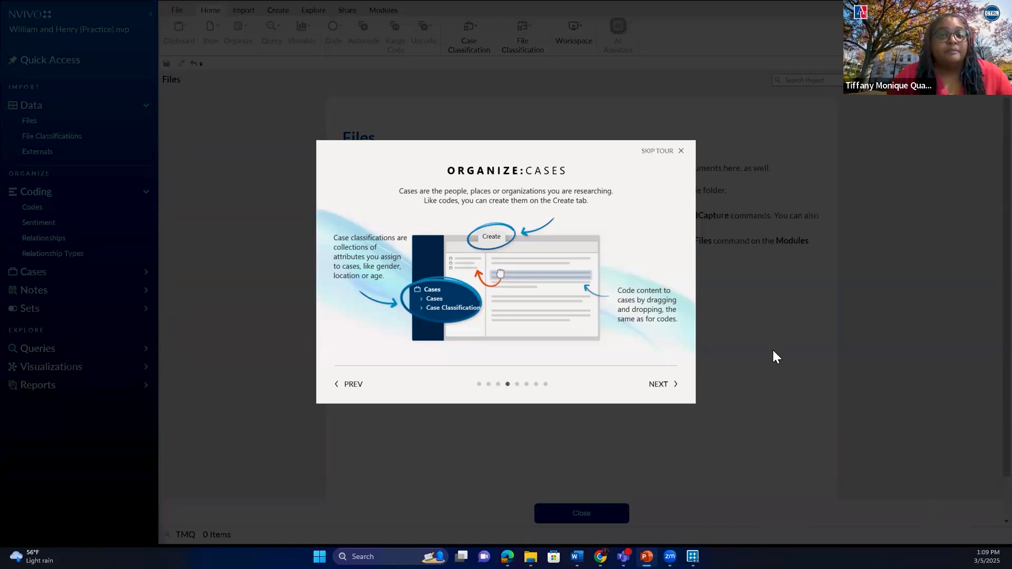
click(660, 390)
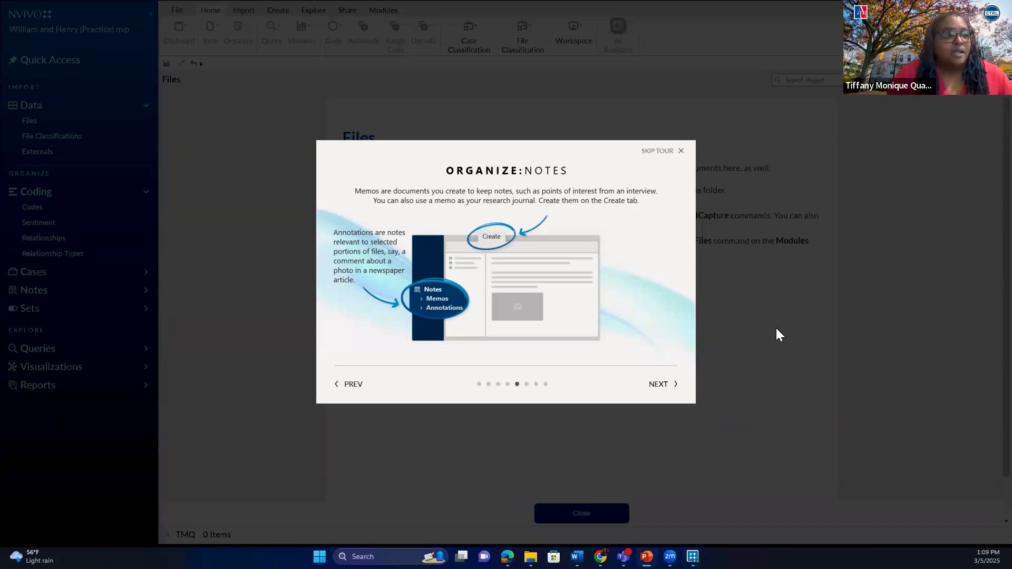
click(659, 389)
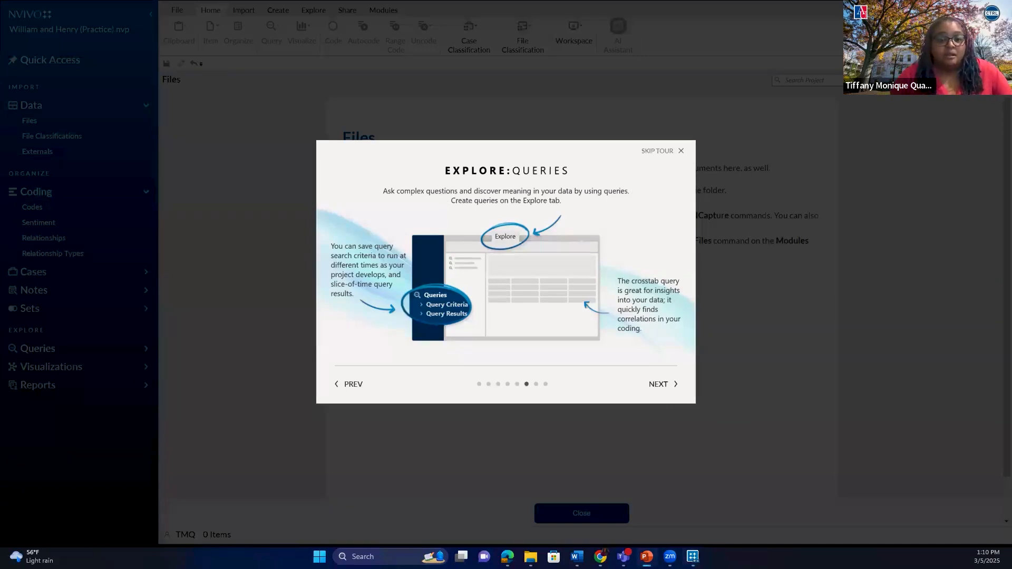
click(662, 385)
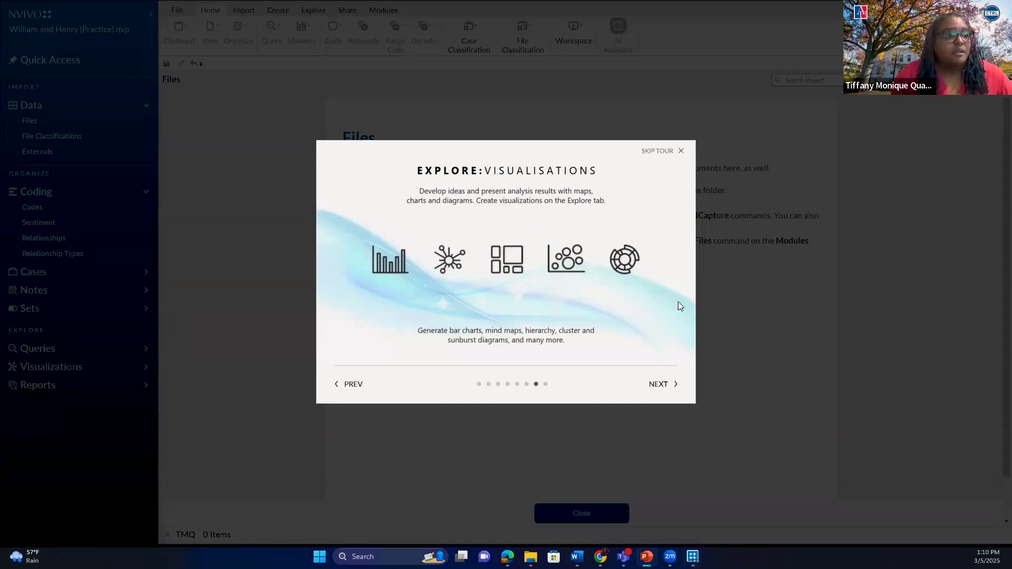
click(656, 388)
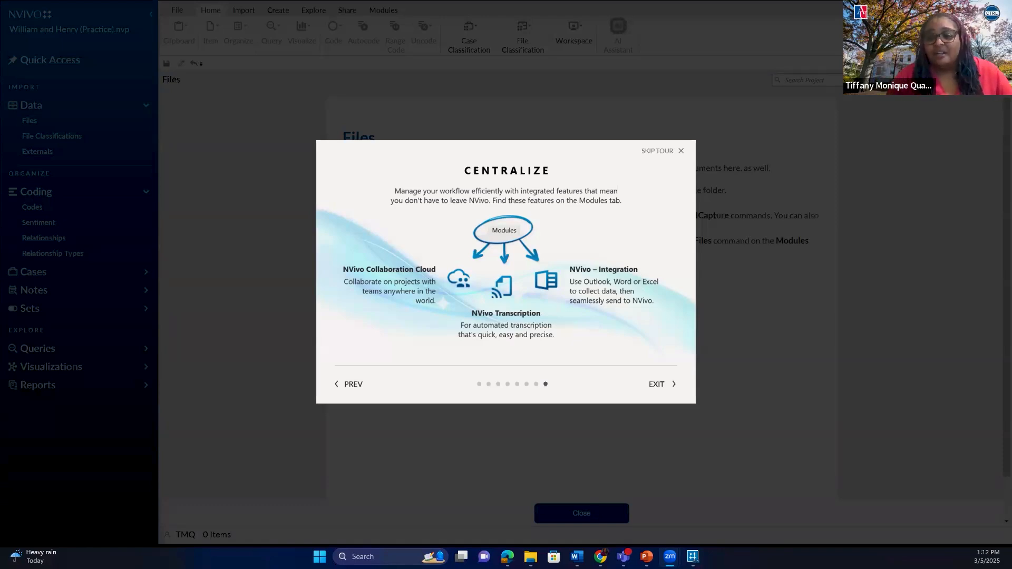
click(664, 385)
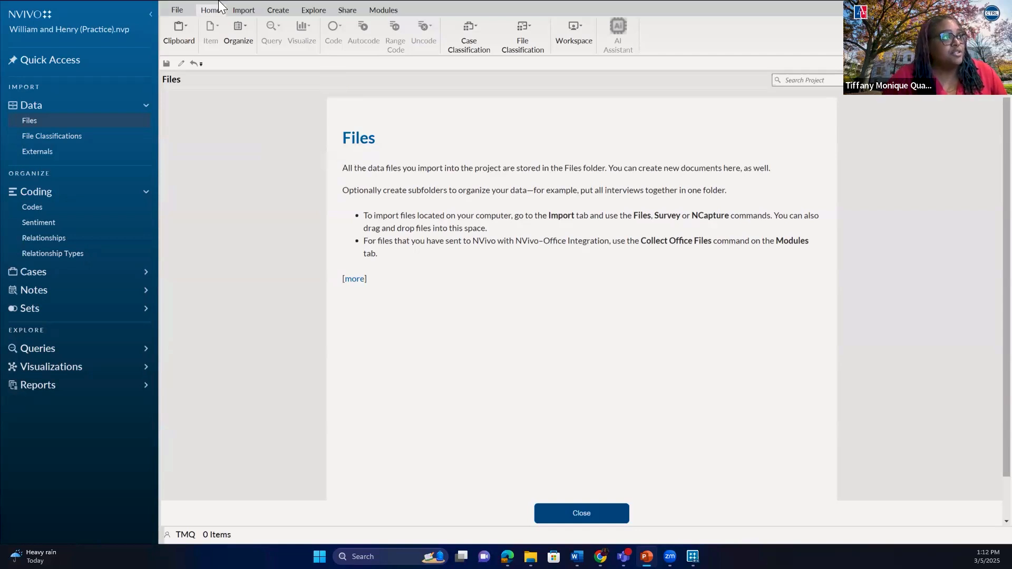
- Import the Word document William.docx from the Taguette Training folder without creating a case for it
click(241, 10)
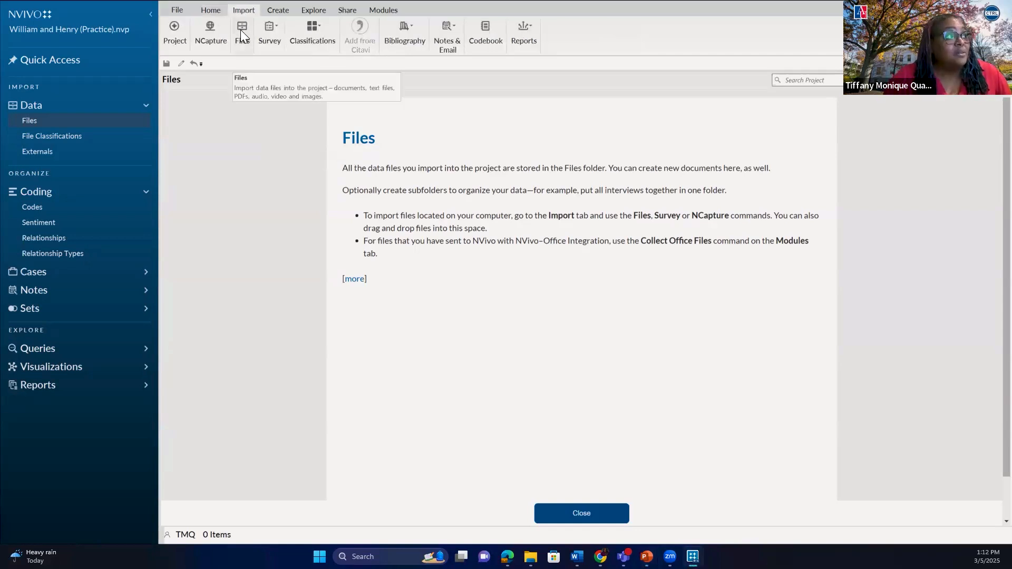
click(241, 29)
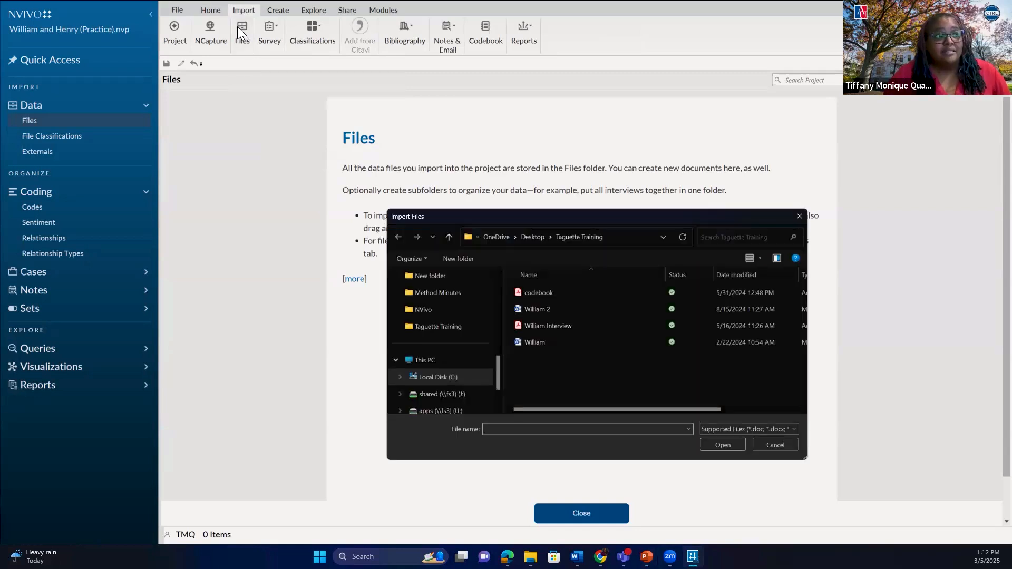
click(529, 345)
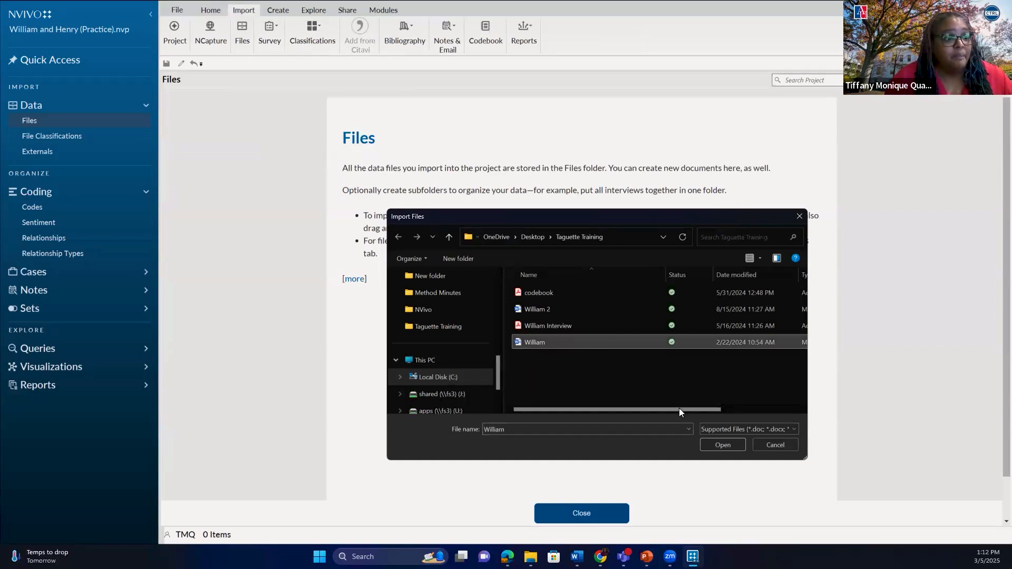
click(723, 444)
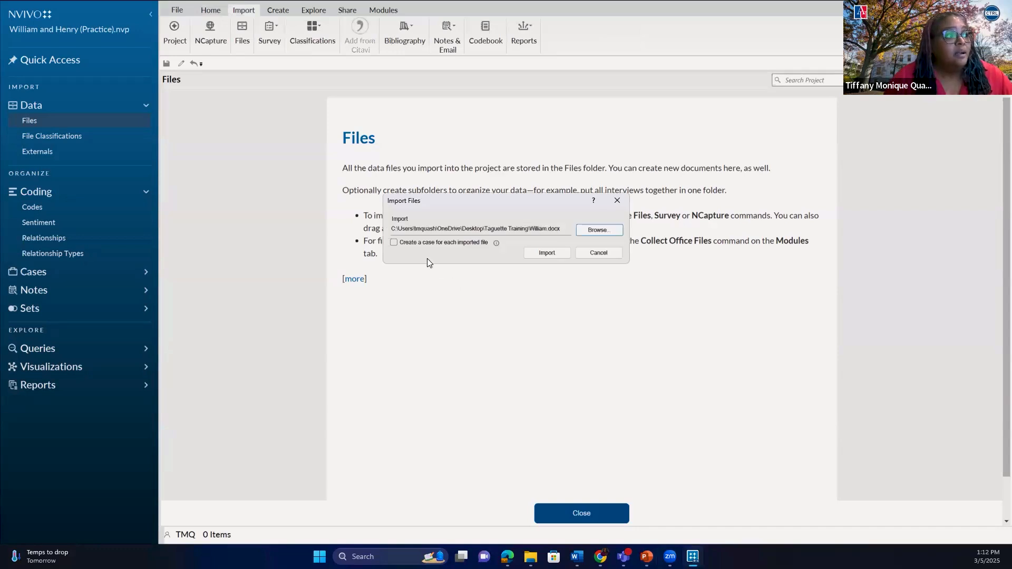
click(541, 253)
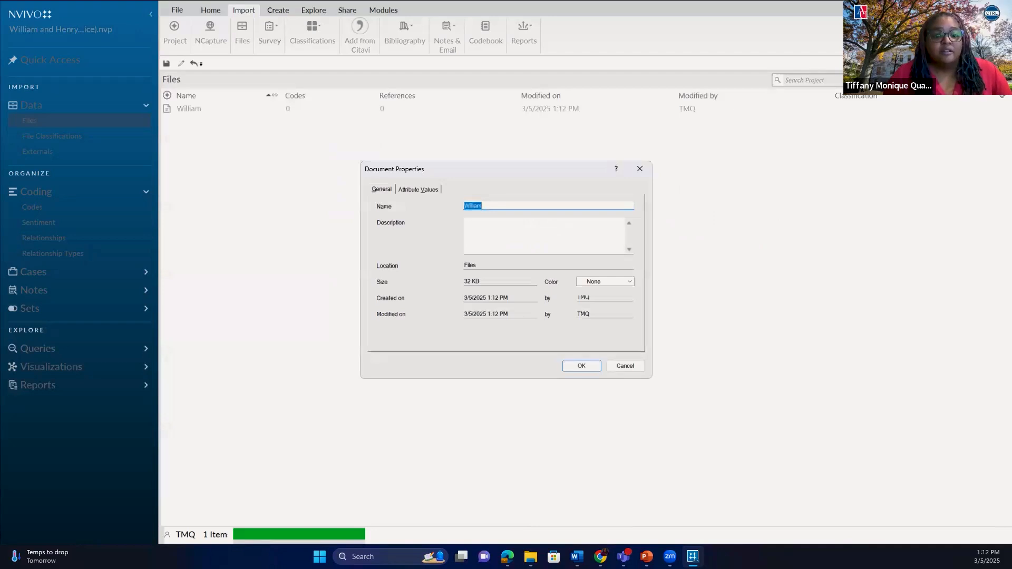
- Change the imported document's name to "William and Henry (Transcript)" in its properties
click(694, 559)
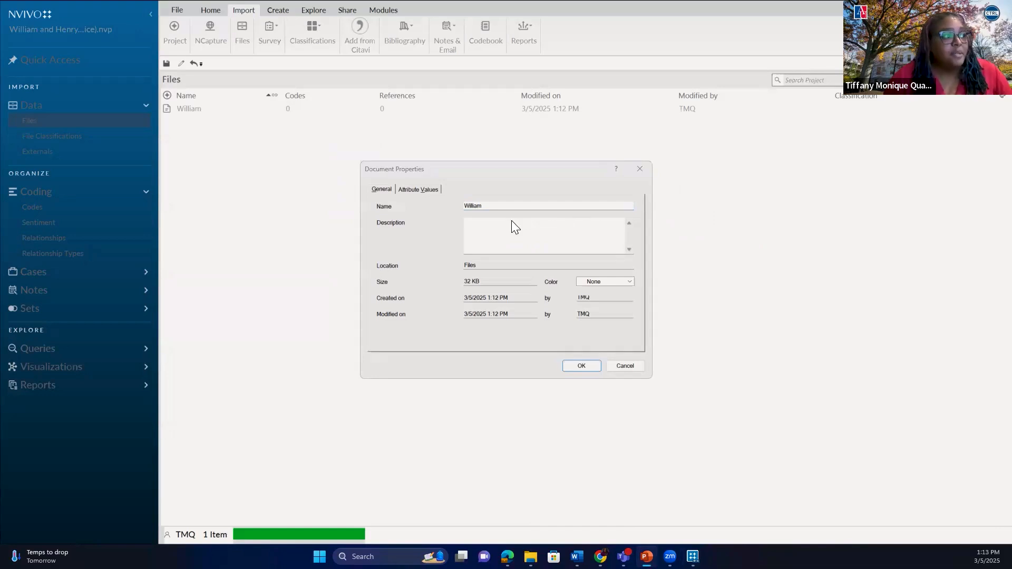
click(496, 204)
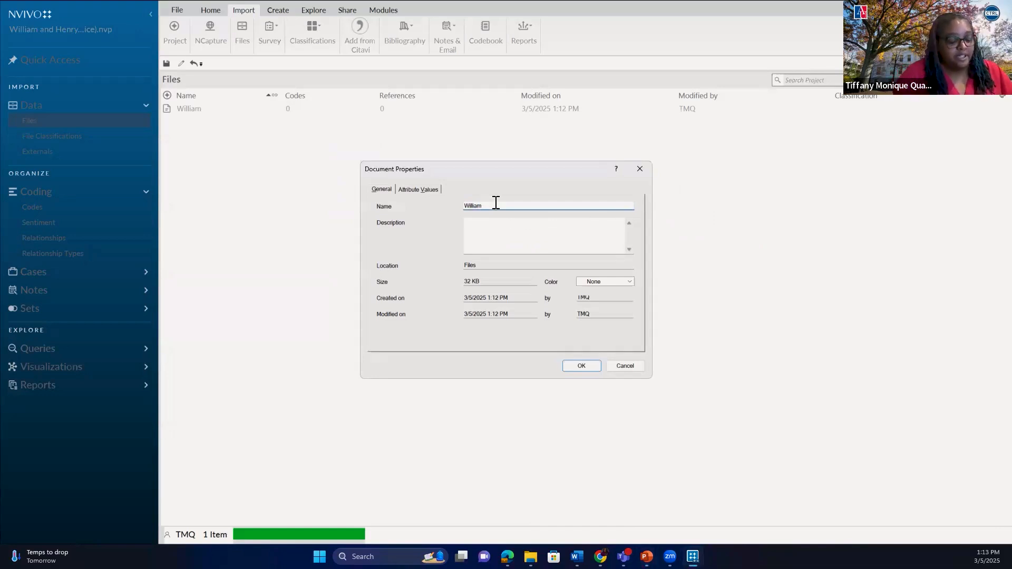
text(and Henry)
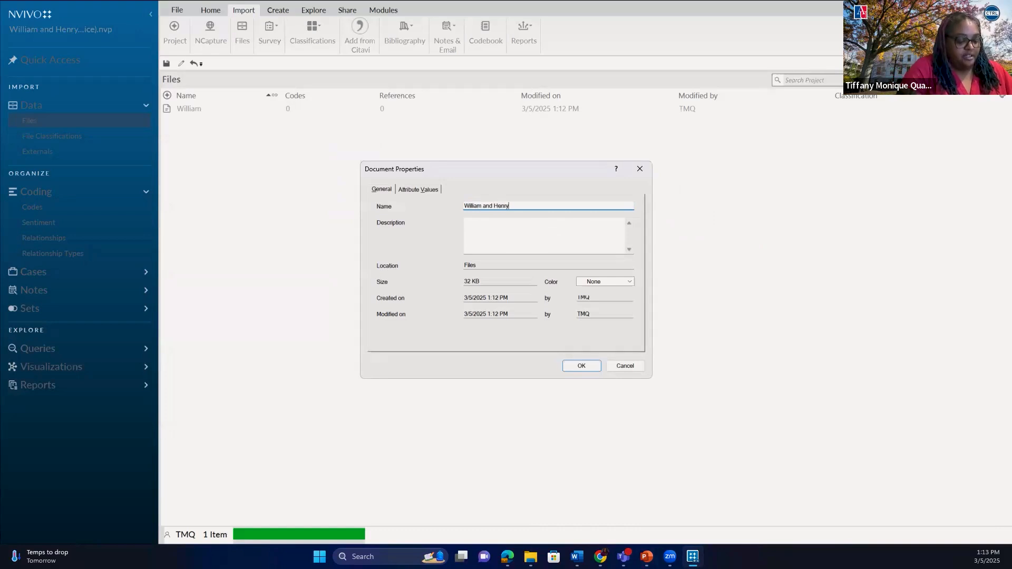
text( (Transcript)
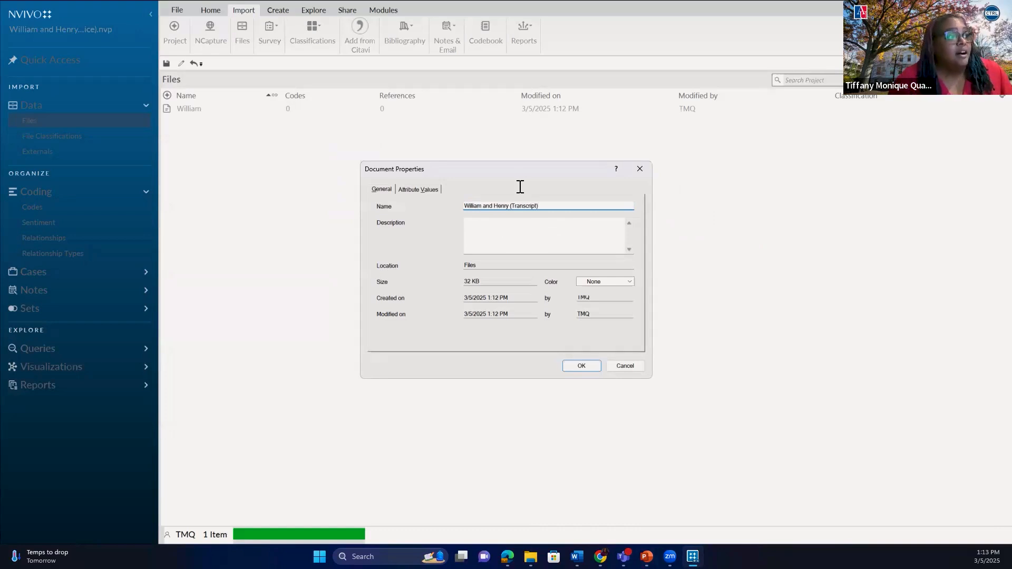
- Describe the transcript in its properties as the interviewer's "interview regarding Down East" and save the properties
click(510, 234)
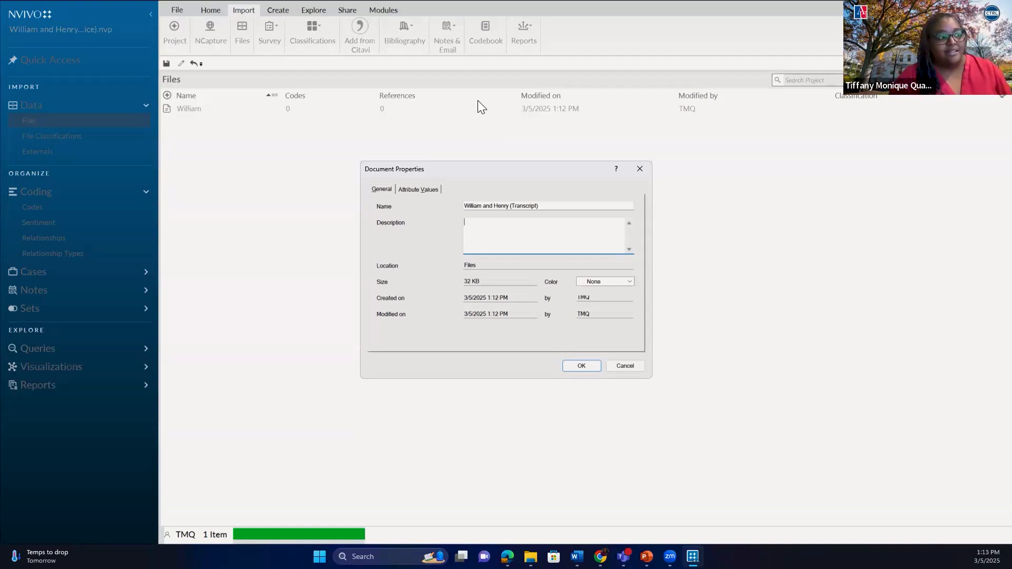
text(H)
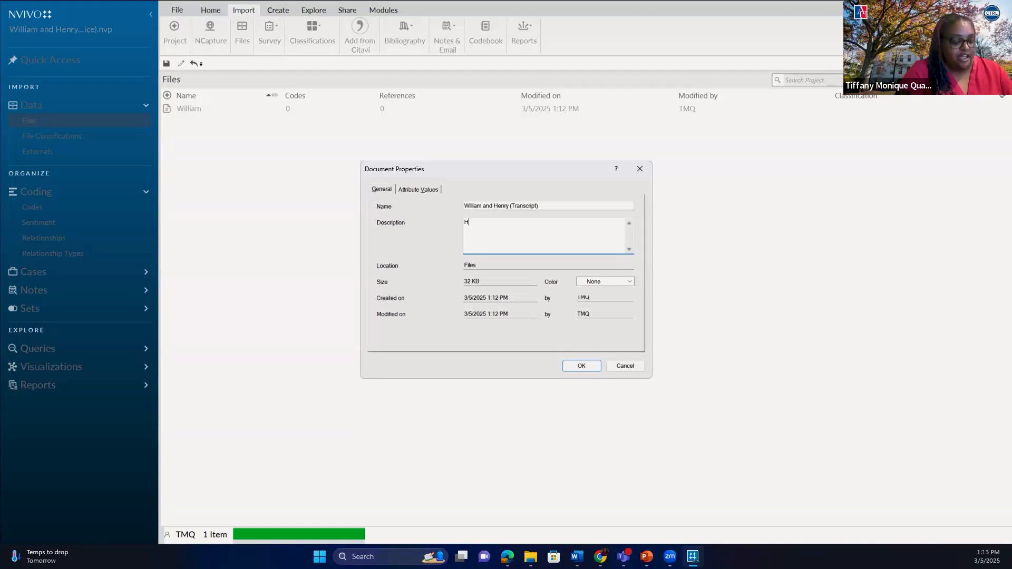
text(enry's interview regarding Down East)
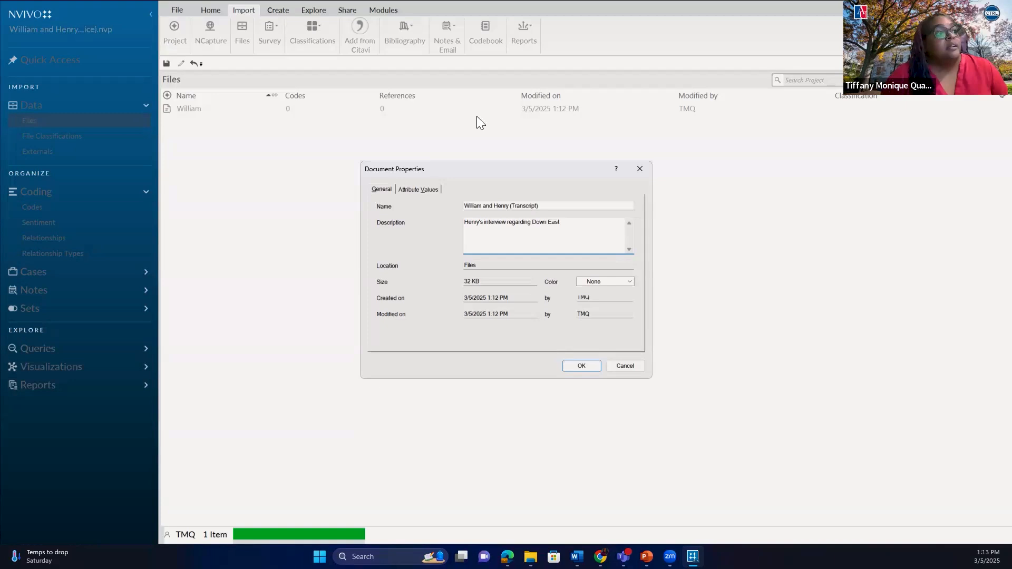
click(583, 369)
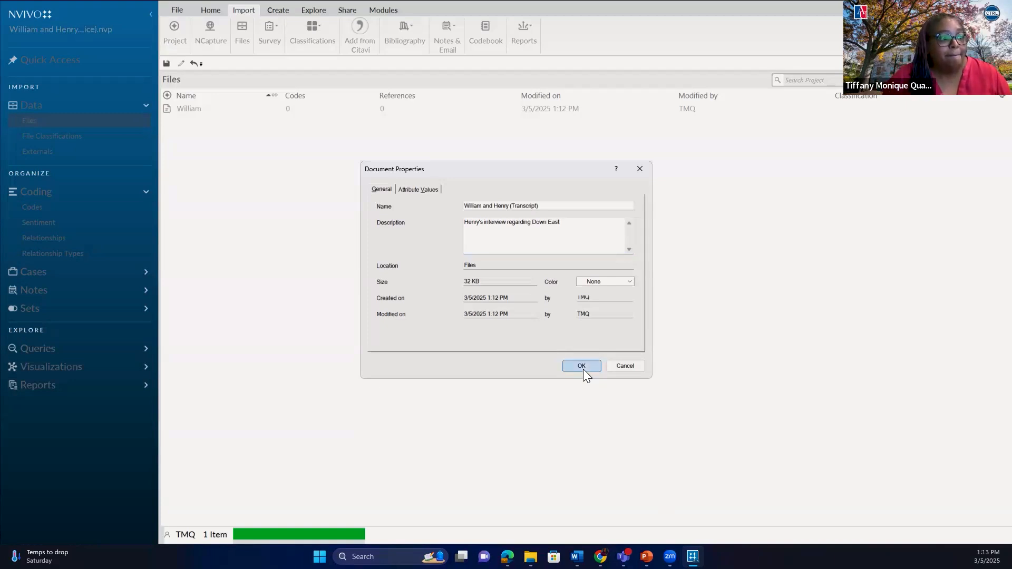
- Switch to the William transcript in Word, maximize it, examine how its question headings and speakers are laid out, and return to NVivo
click(694, 559)
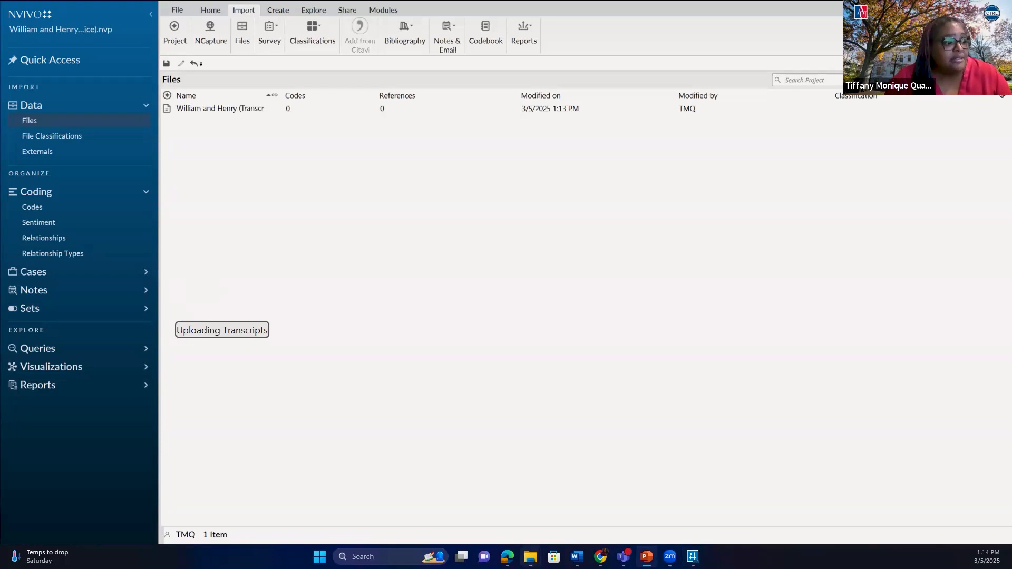
mouse_move(530, 558)
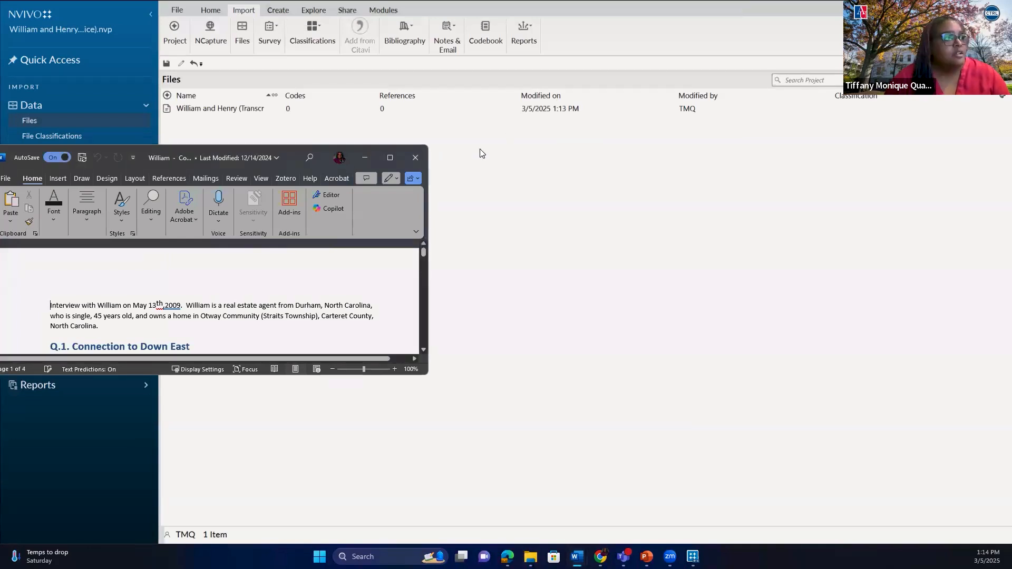
click(389, 158)
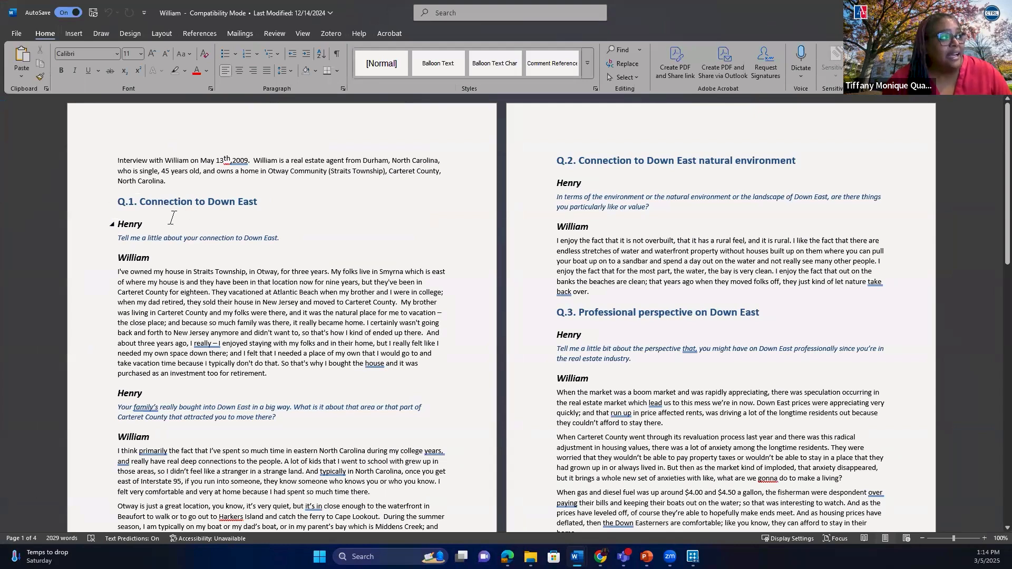
click(141, 201)
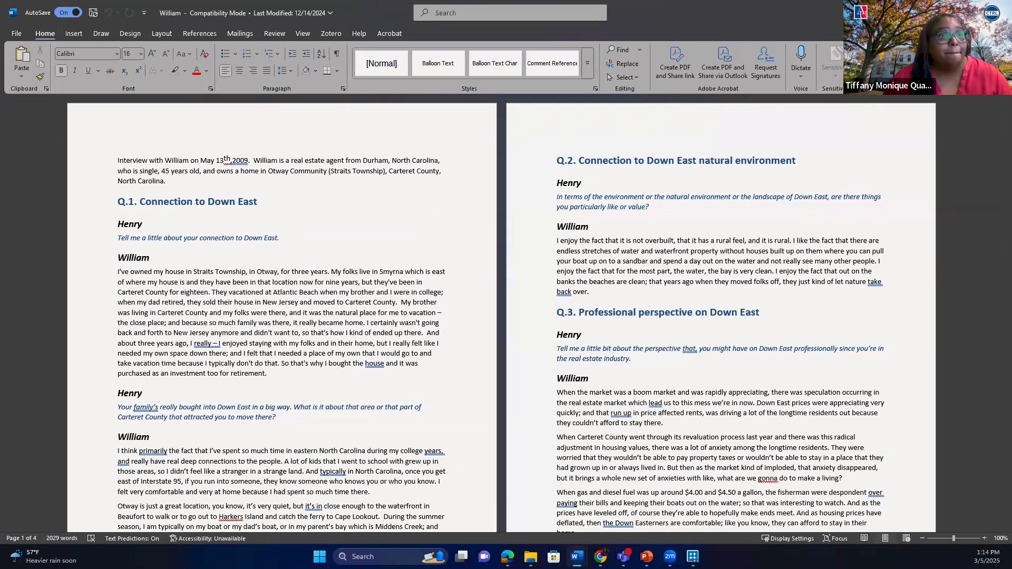
click(693, 556)
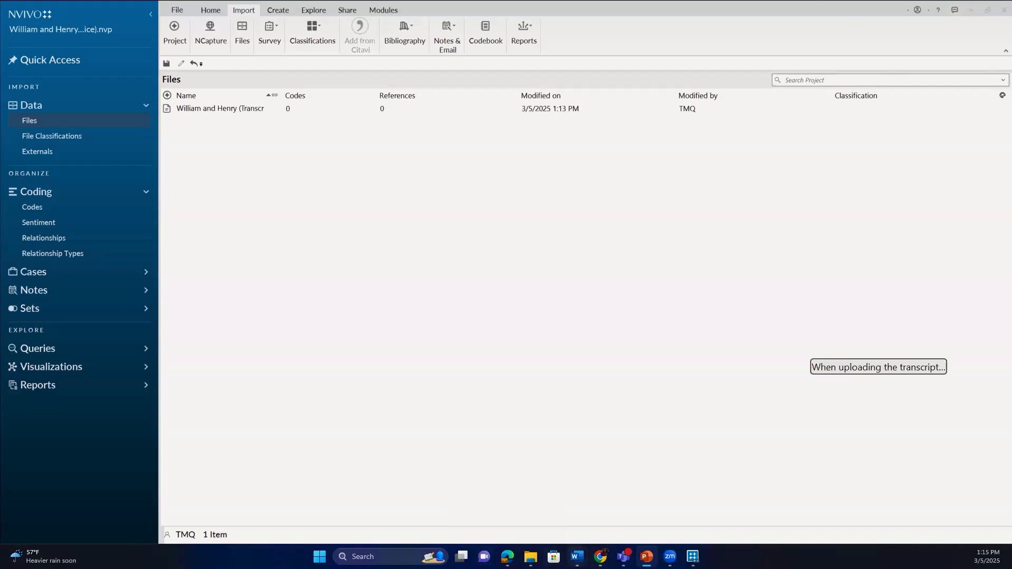
- Switch to Word, select the heading "Q.1. Connection to Down East" and examine the available text styles such as Heading 1 without applying one
mouse_move(577, 556)
click(671, 488)
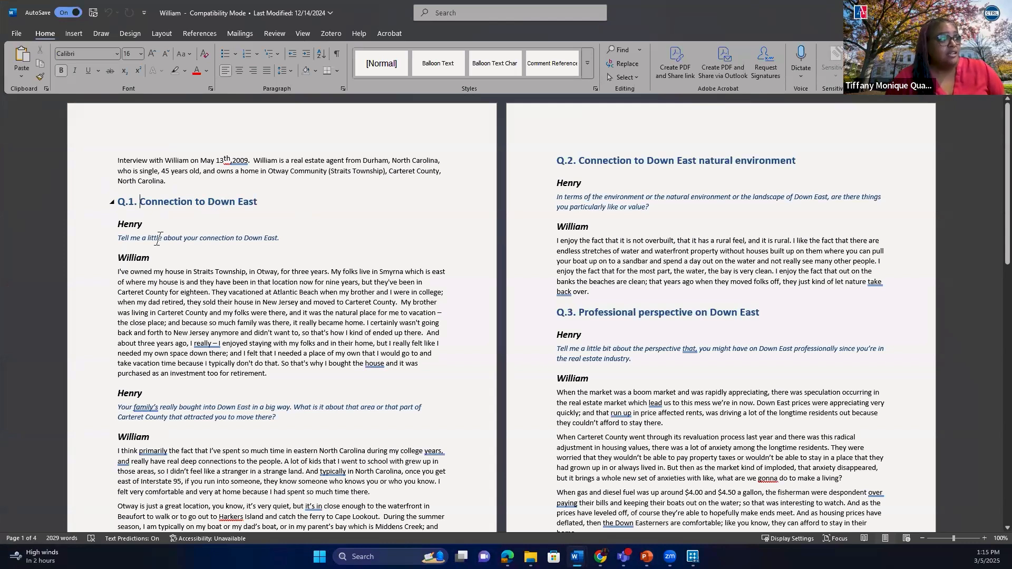
double_click(162, 203)
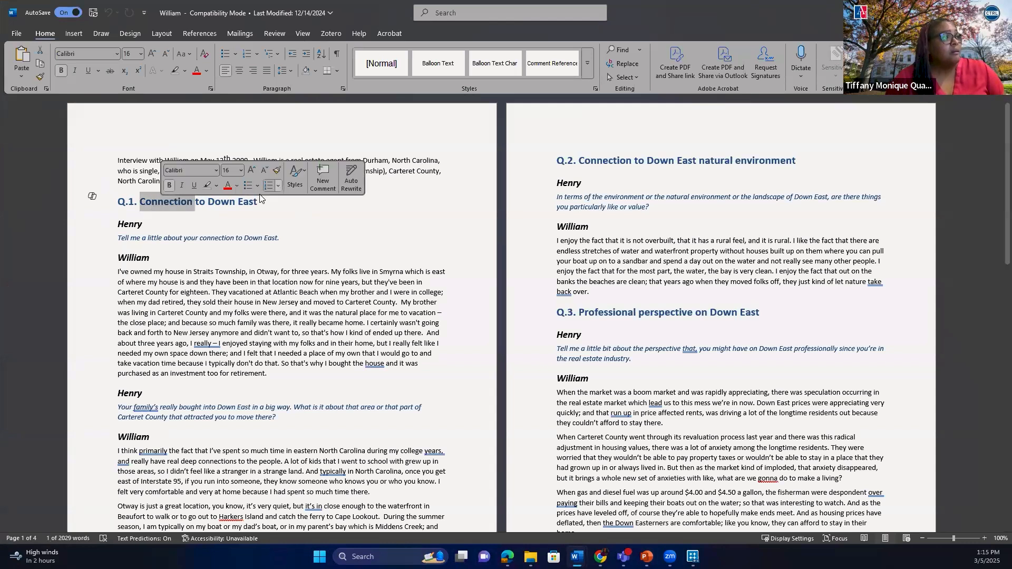
drag(117, 203, 263, 203)
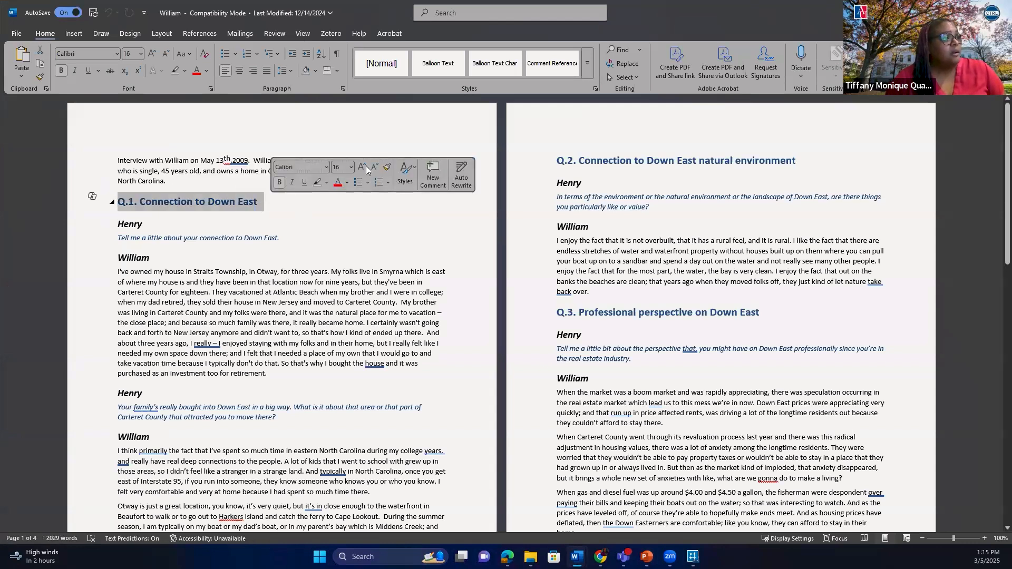
click(405, 174)
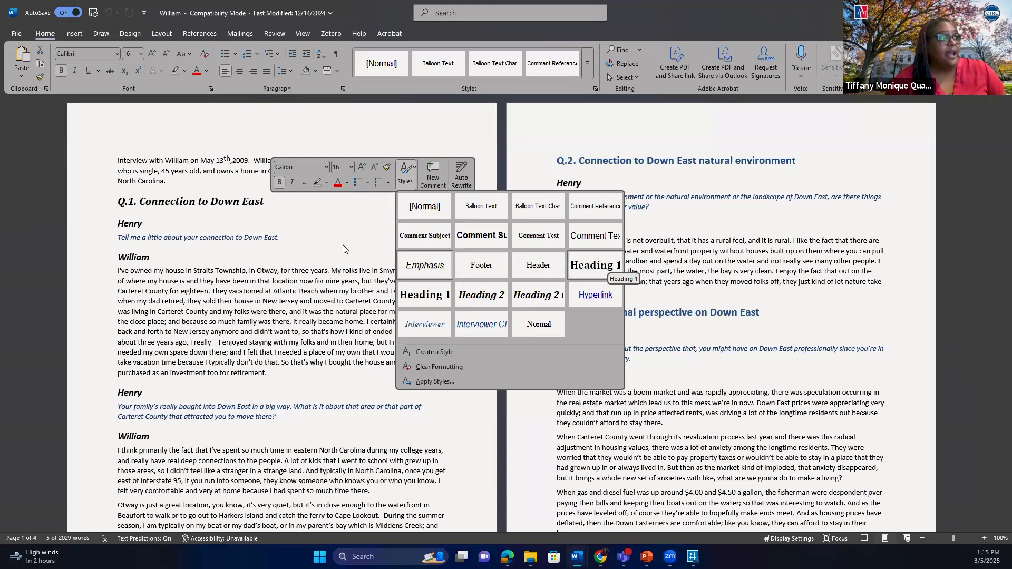
click(218, 229)
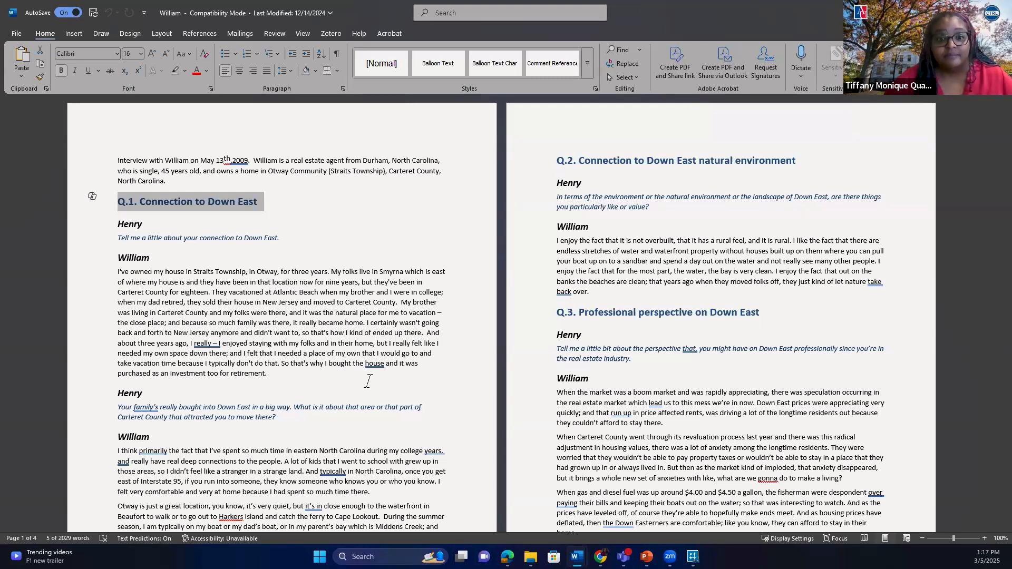
- Switch back to NVivo and open the "William and Henry (Transcript)" document from the project files
mouse_move(530, 557)
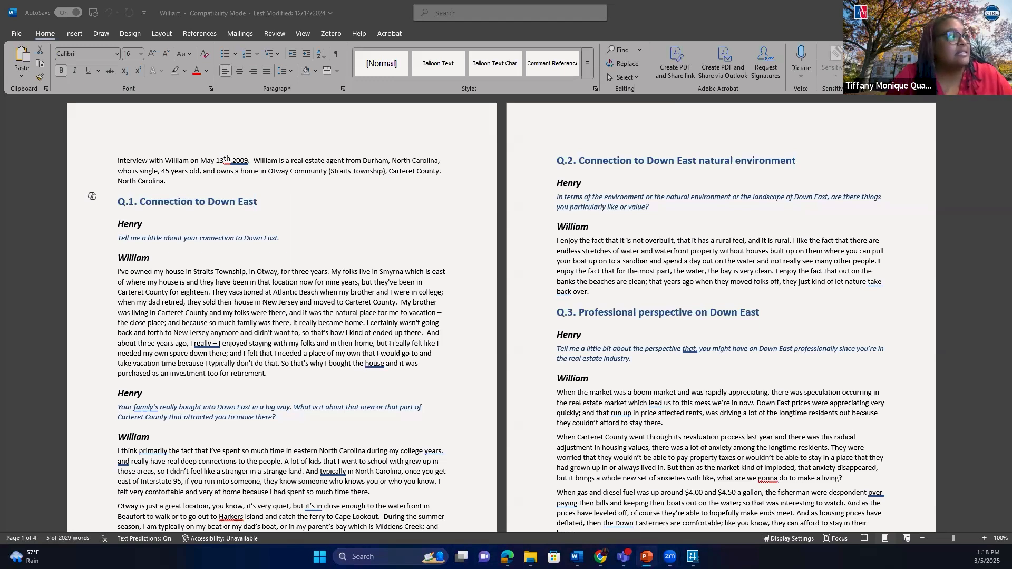
click(694, 557)
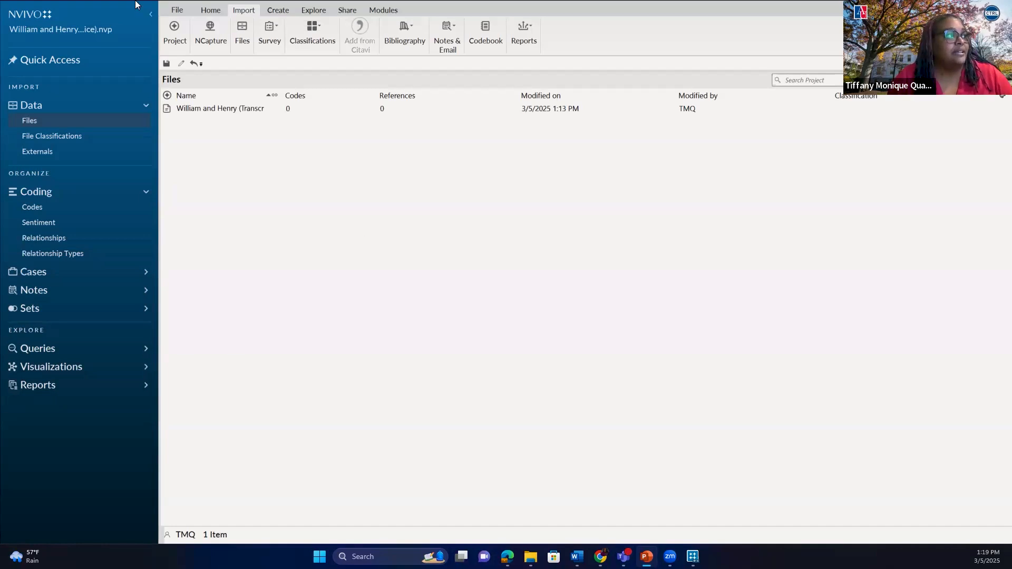
click(216, 109)
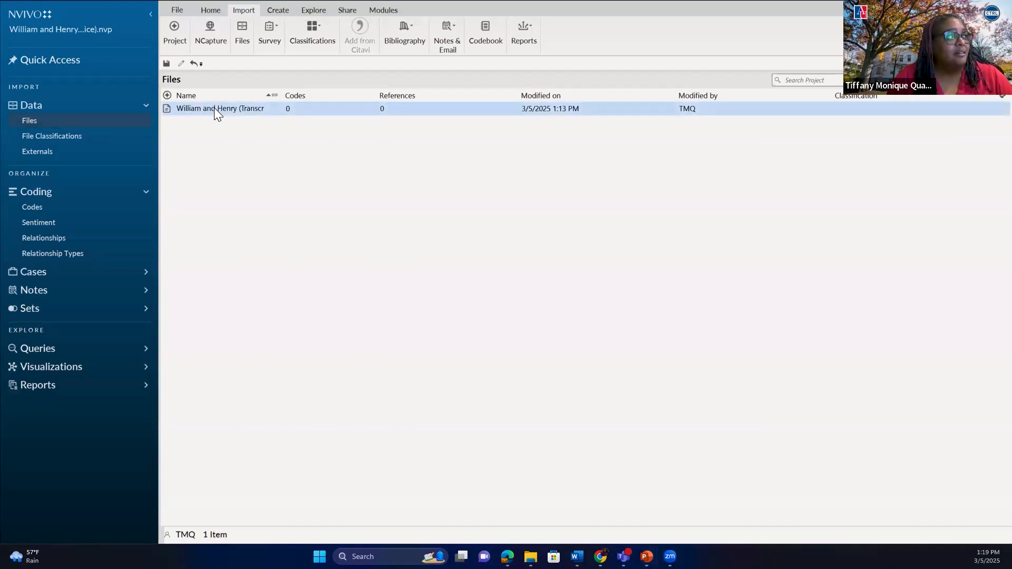
double_click(214, 107)
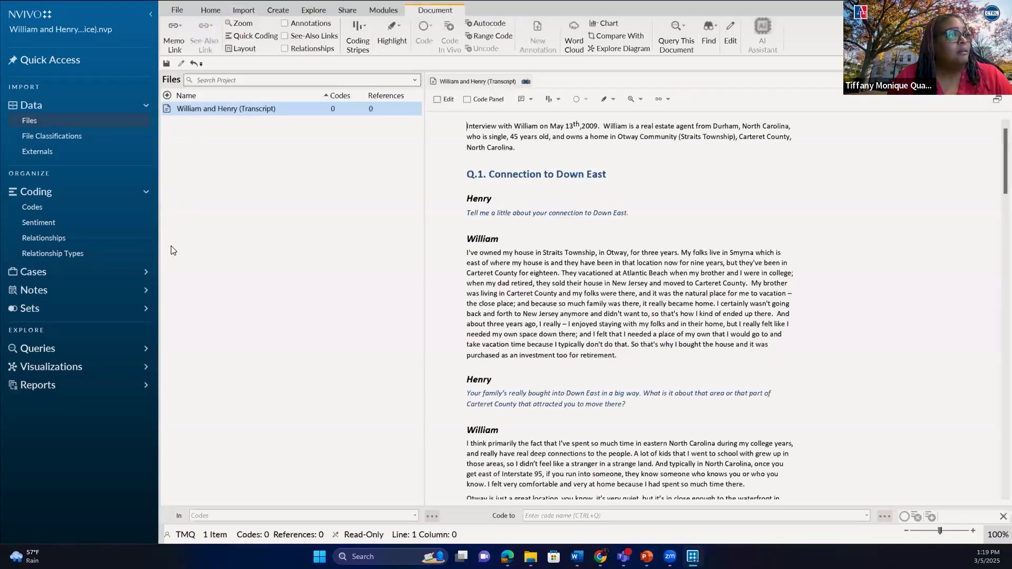
- Start a new code under Codes and name it "What is the connection to living in Down East?"
click(26, 208)
right_click(48, 214)
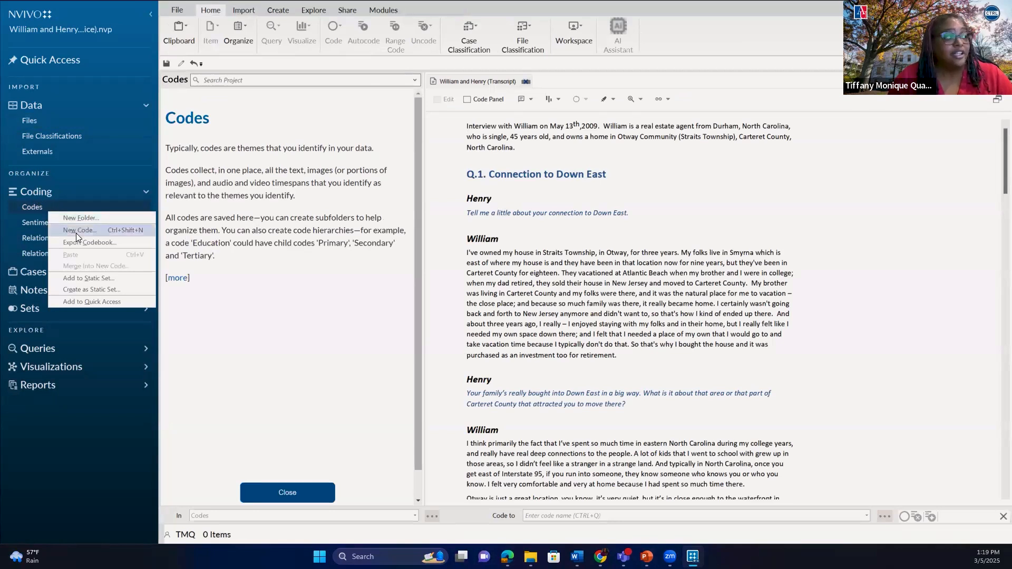
click(76, 230)
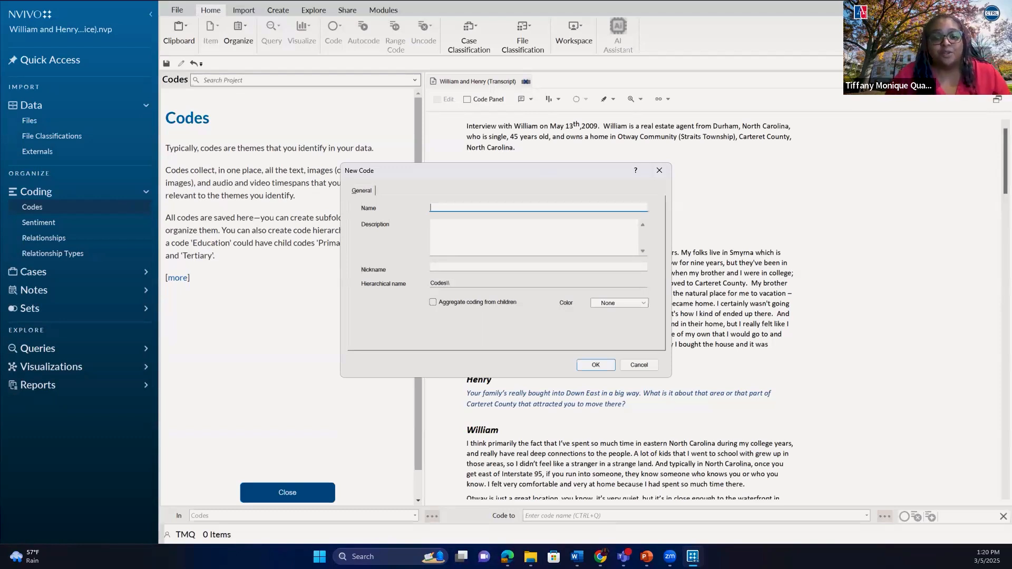
key(alt+Tab)
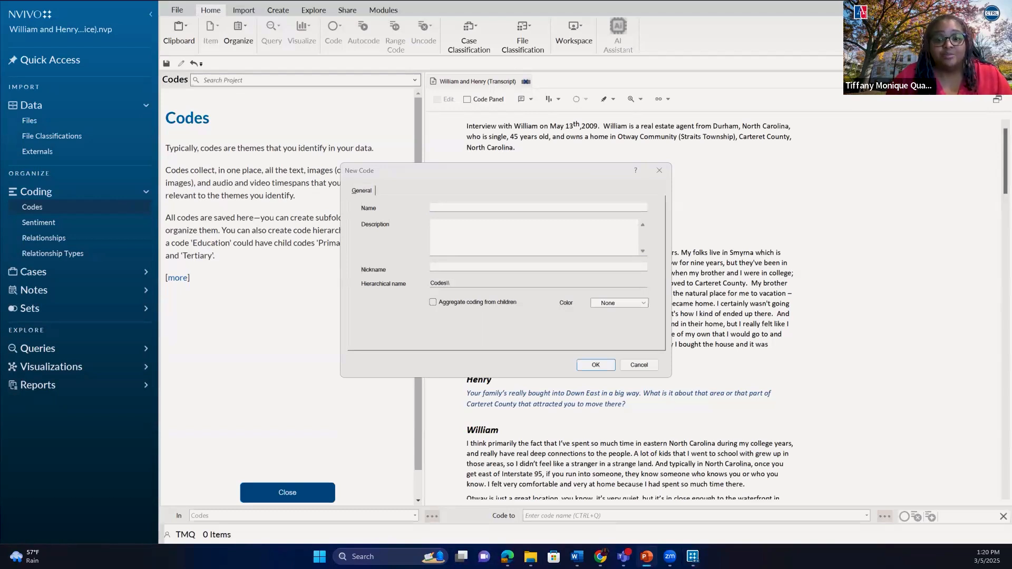
right_click(451, 206)
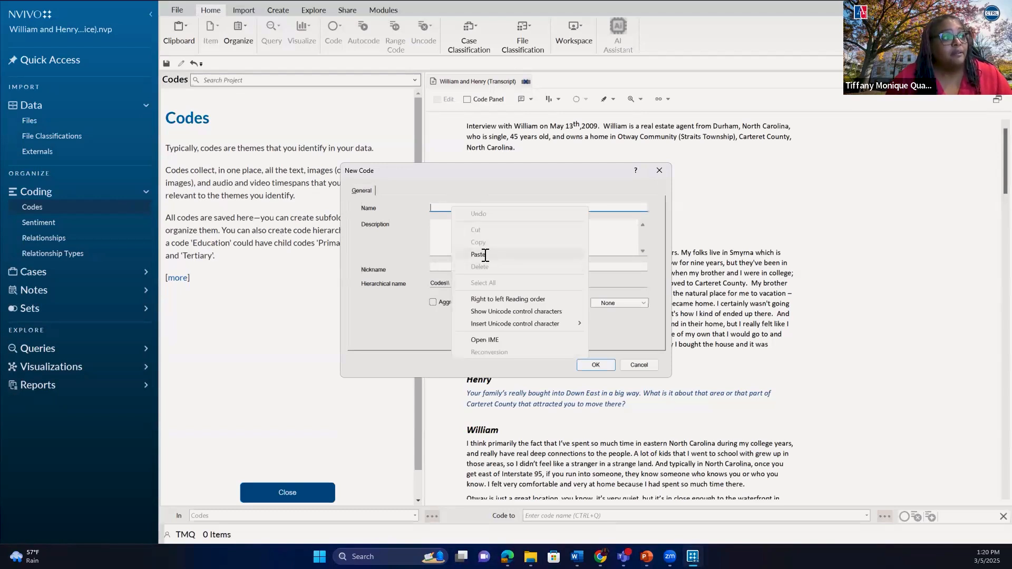
click(478, 255)
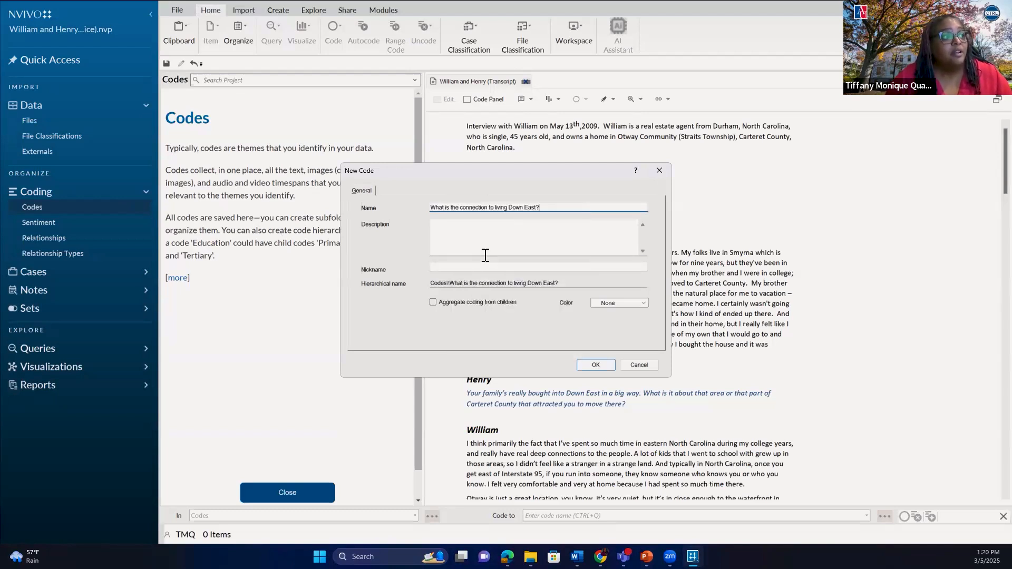
click(509, 208)
text(i)
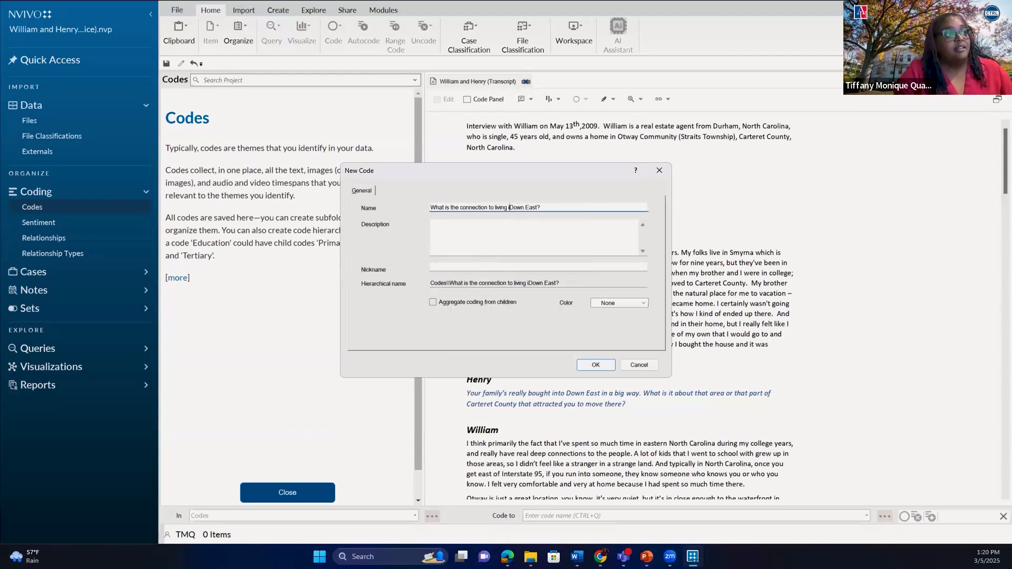
text(n)
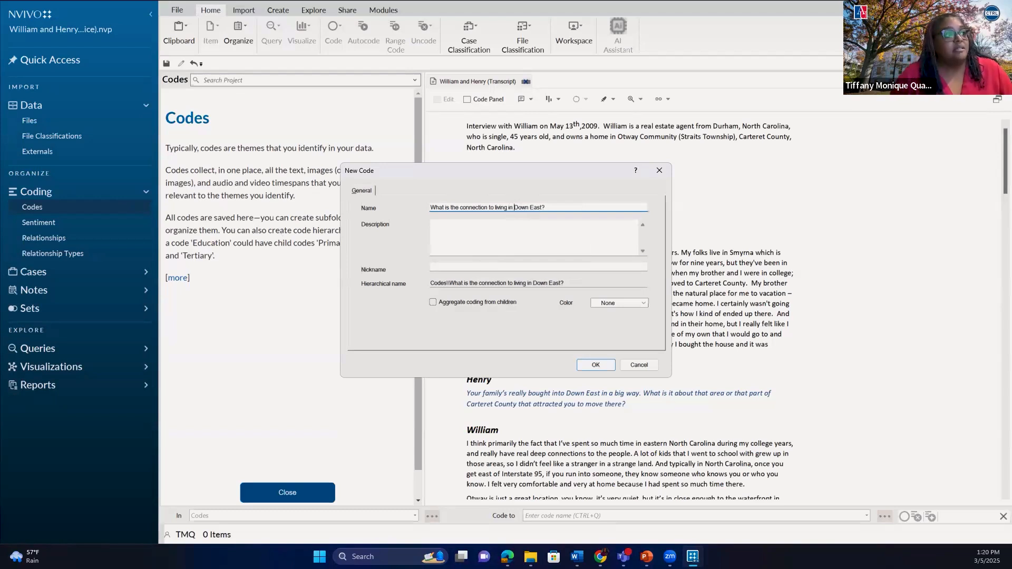
- Describe the code as "This is the residents of those living in this area and their experiences." and enable aggregating coding from children
click(508, 232)
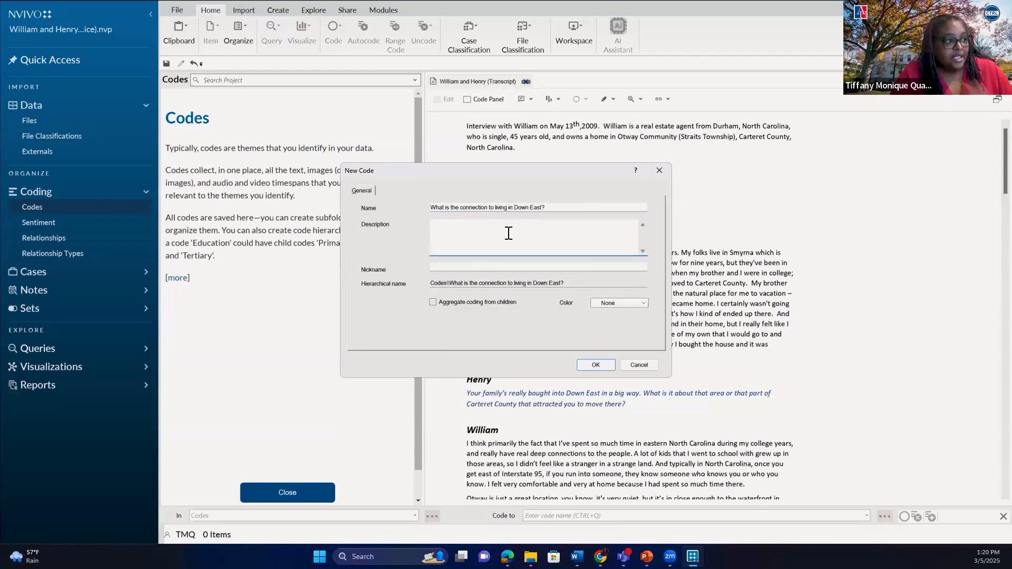
text(Thi)
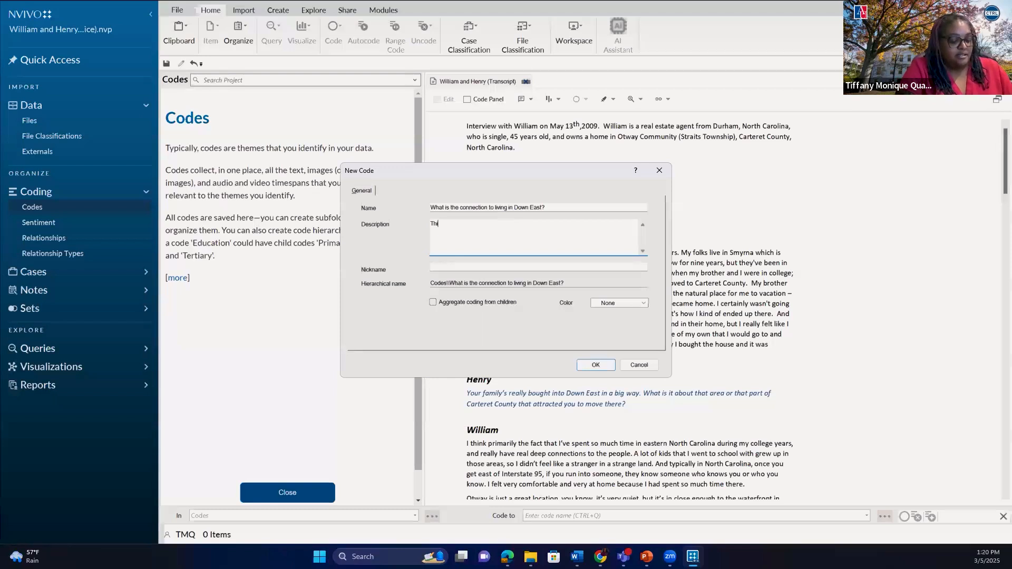
text(s is the reside)
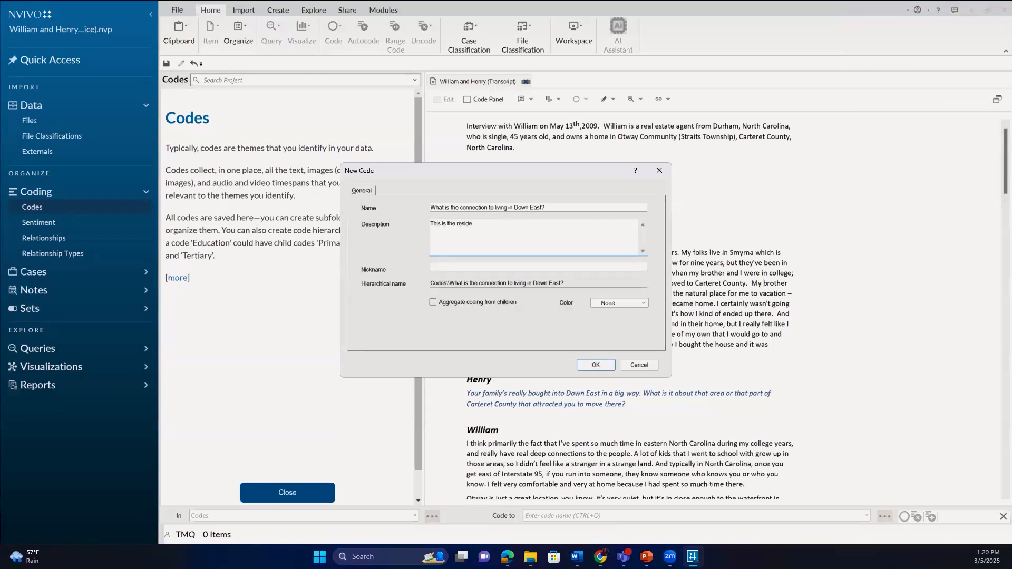
key(BackSpace)
text(ents of those living in this area and their experiences.)
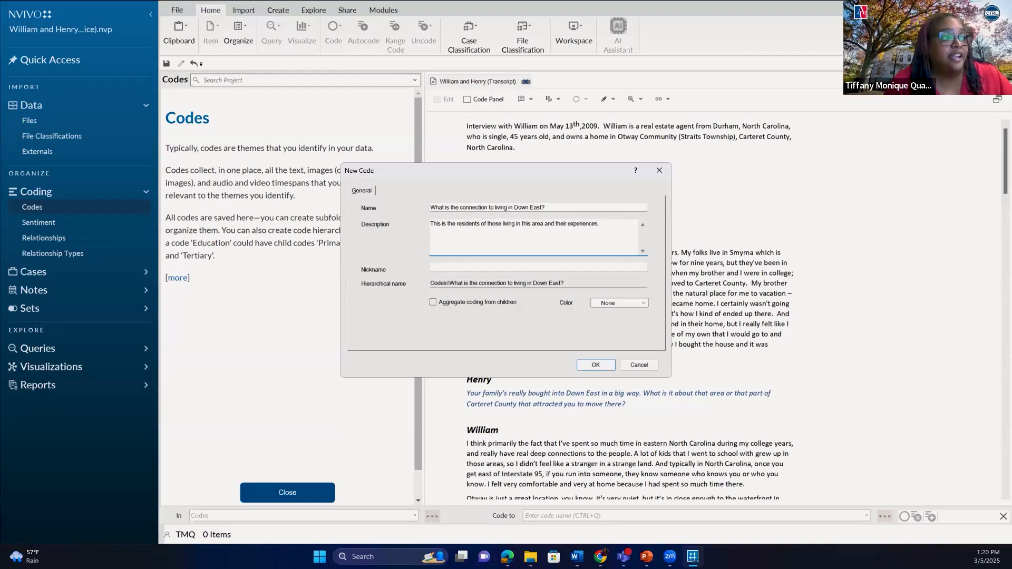
click(433, 303)
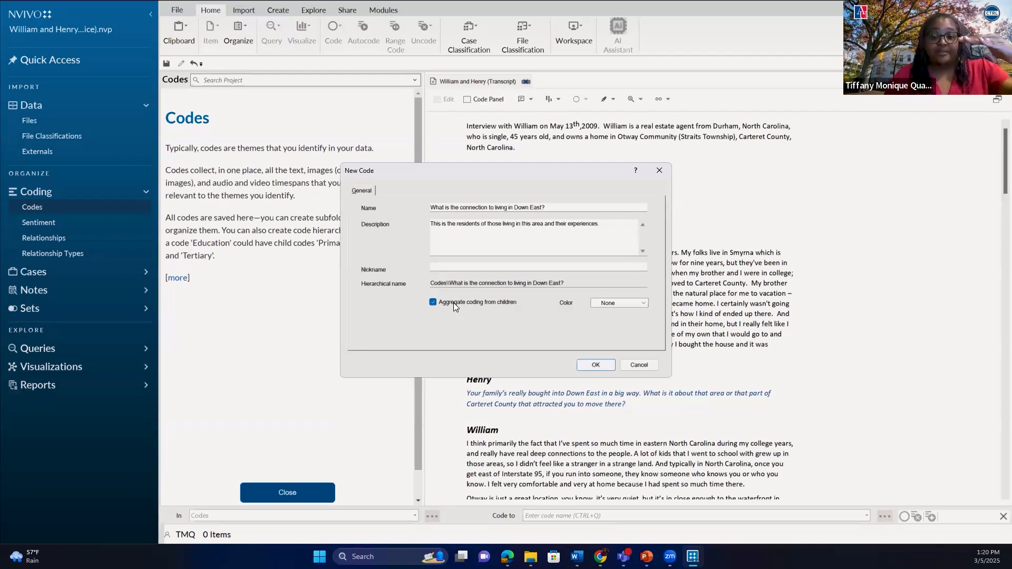
- Remove the question mark from the new code's name and create the code
click(596, 366)
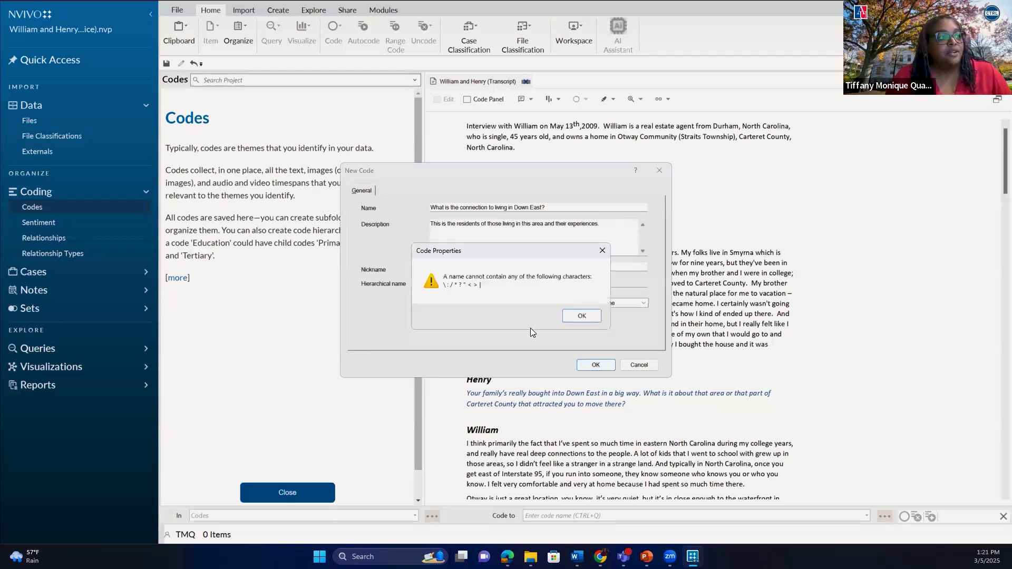
click(582, 315)
click(556, 208)
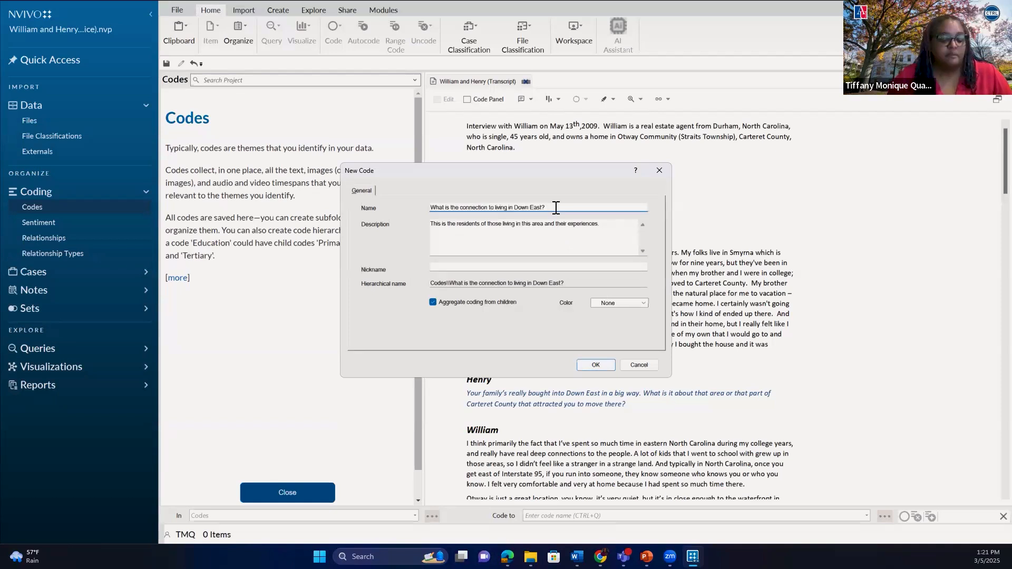
click(596, 366)
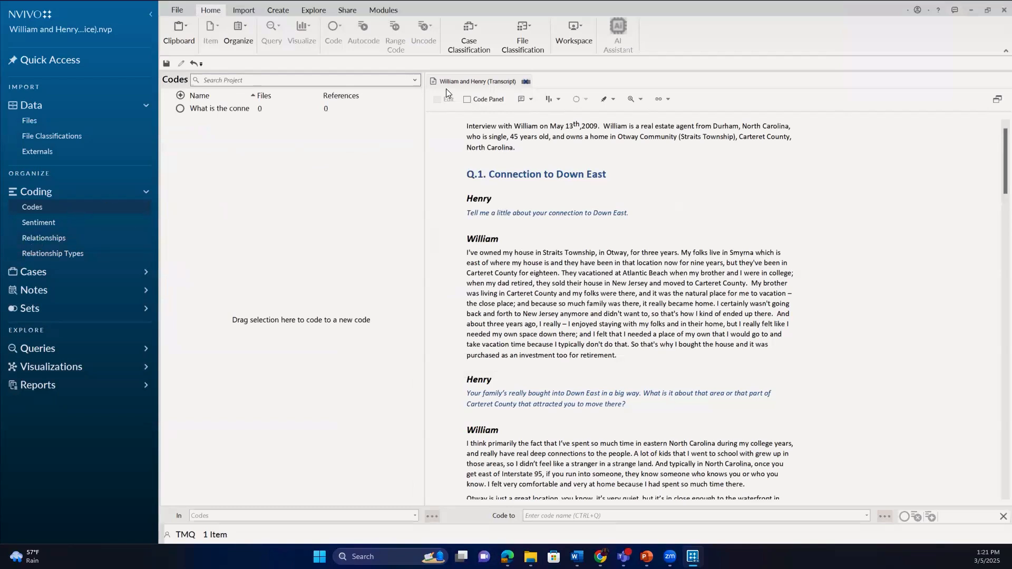
- Start a new top-level code and name it "What do you like or value about living Down East"
right_click(117, 208)
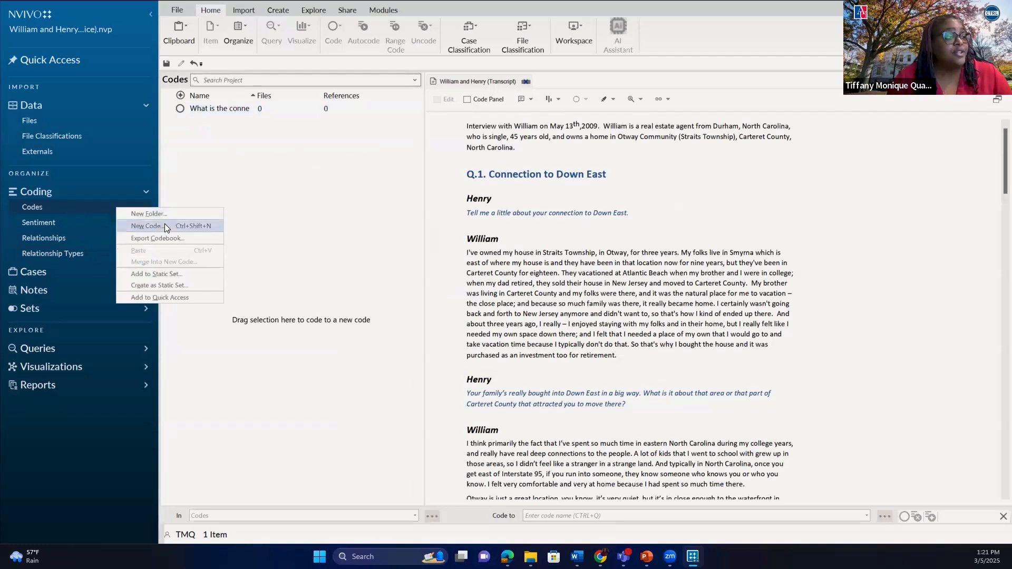
click(164, 225)
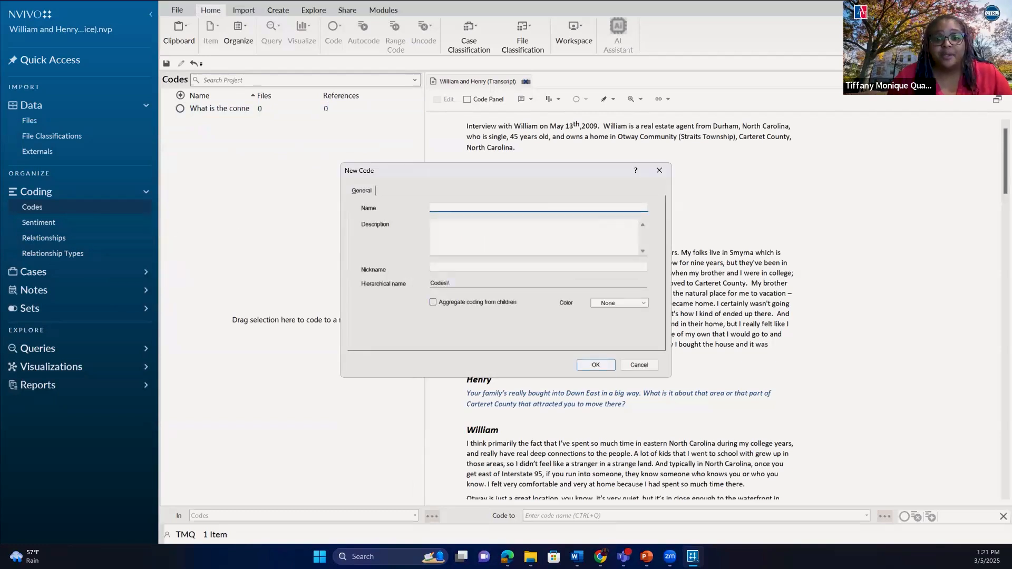
key(alt+Tab)
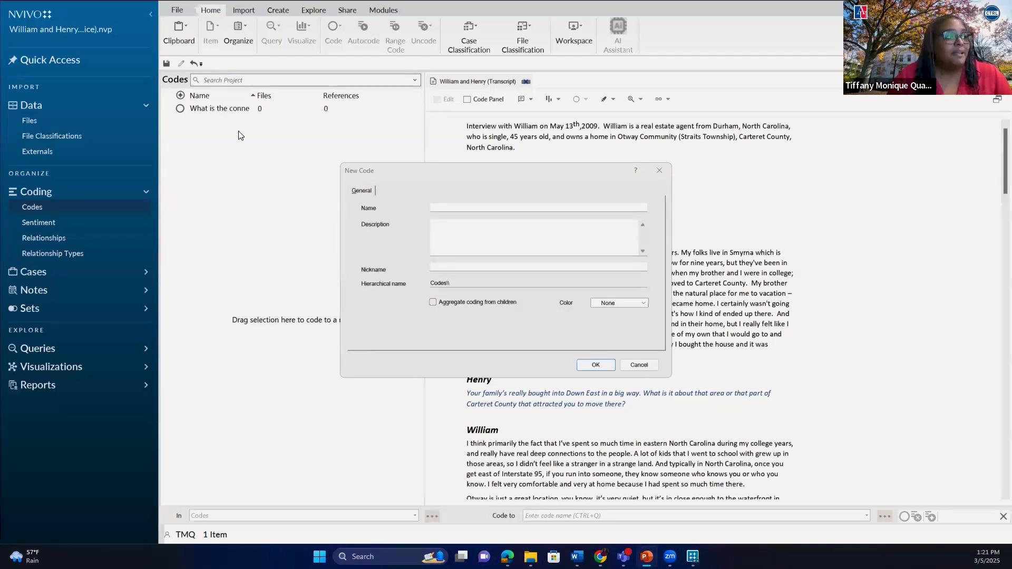
click(496, 202)
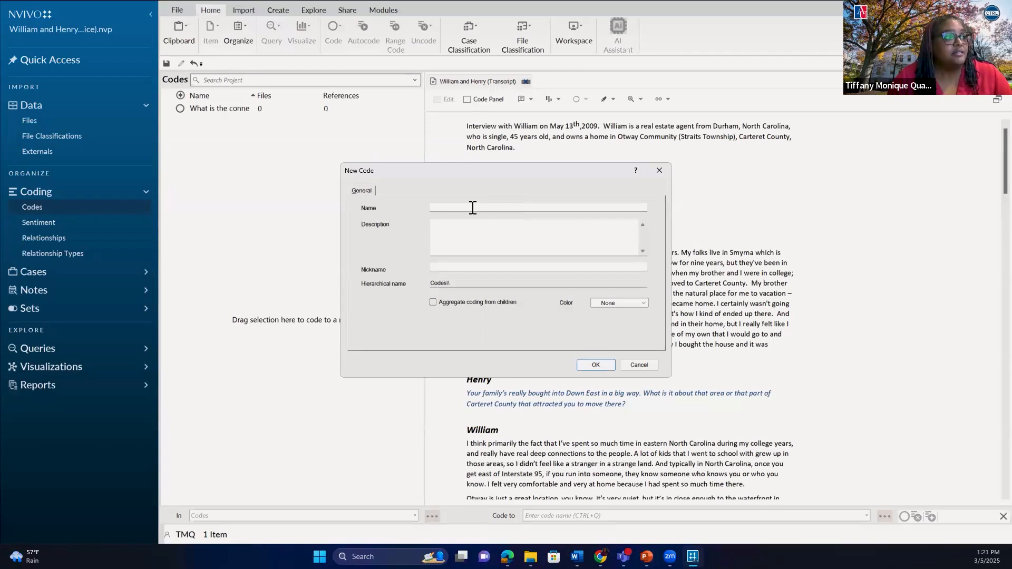
right_click(472, 207)
click(498, 255)
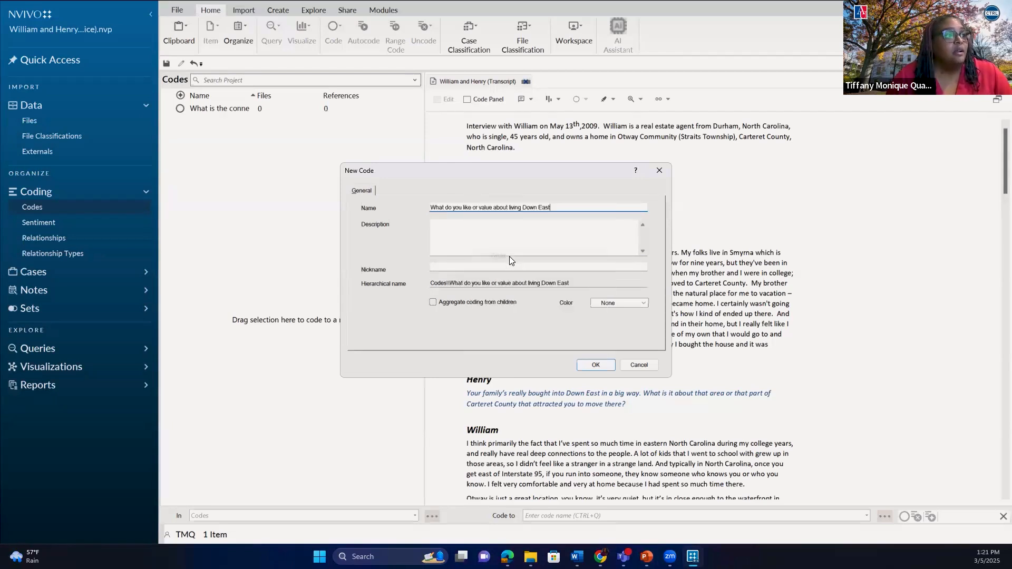
- Describe the code as "Likeability of living in area", enable aggregating coding from children and create it
click(521, 248)
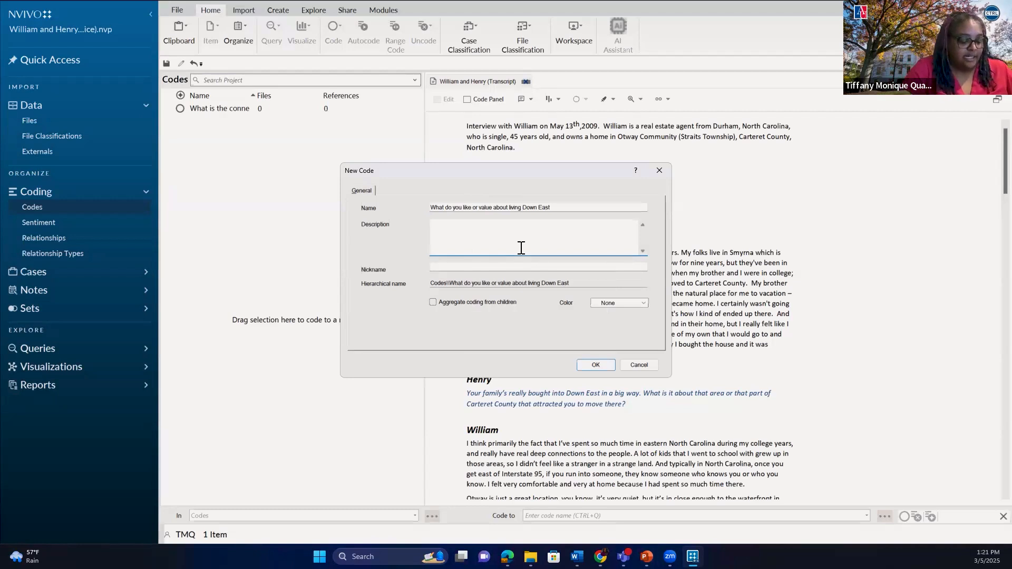
text(Likeable)
key(BackSpace)
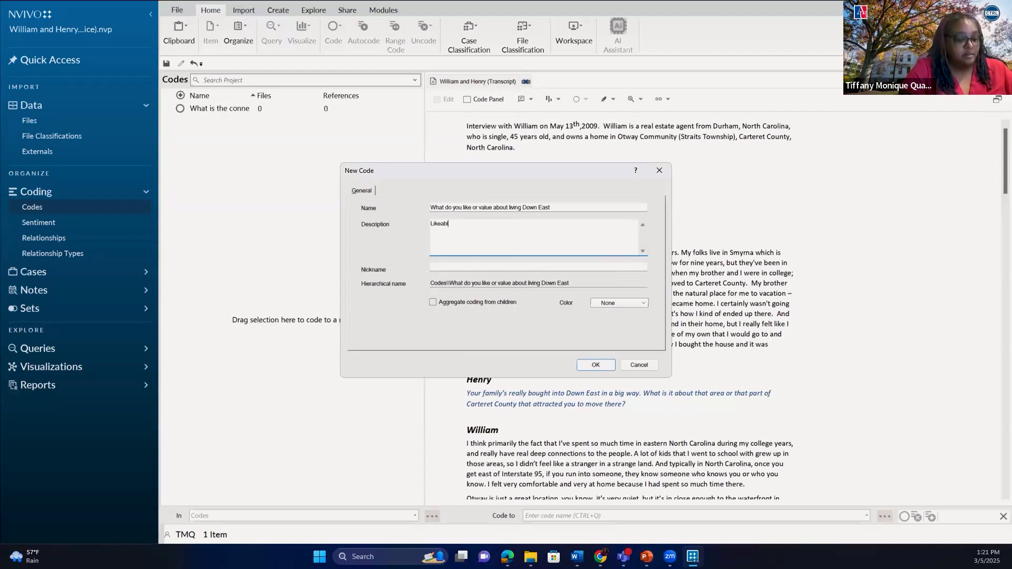
text(ity)
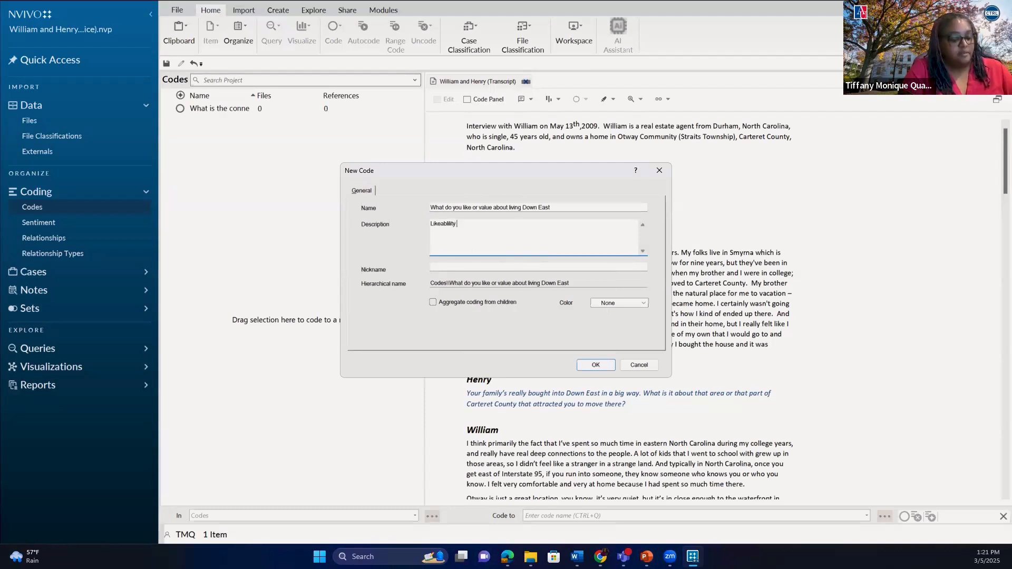
text( of living in area)
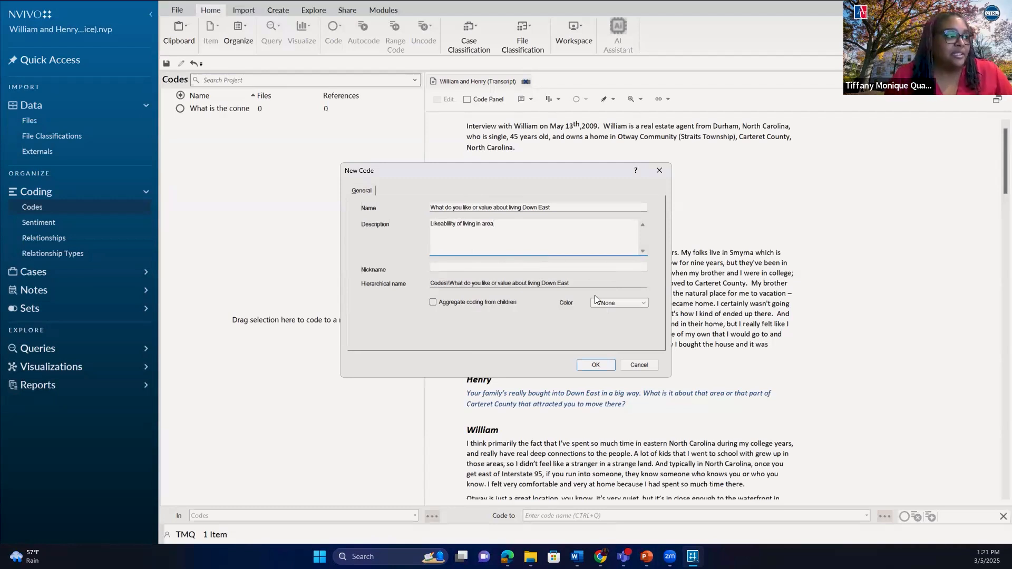
click(448, 302)
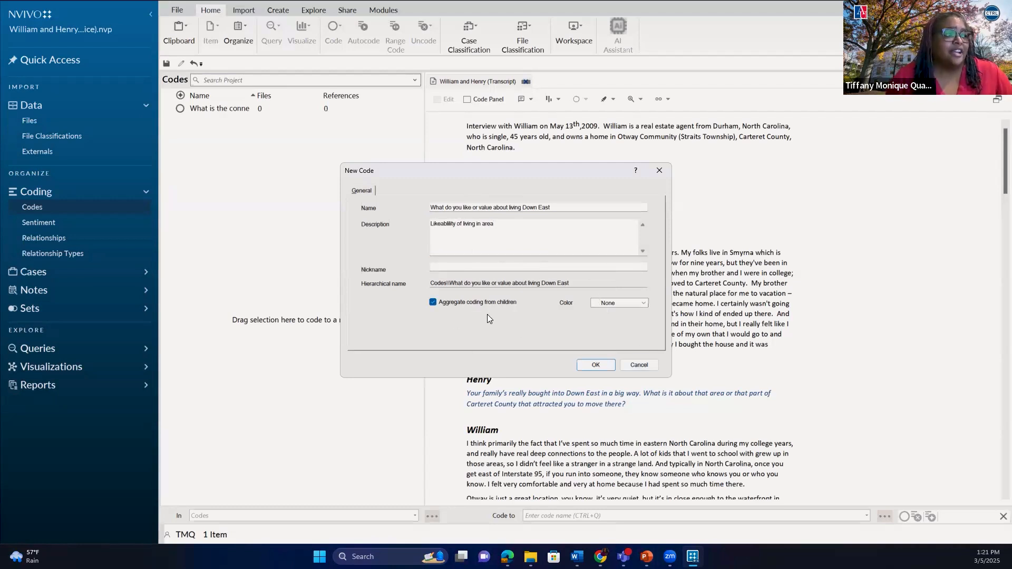
click(595, 365)
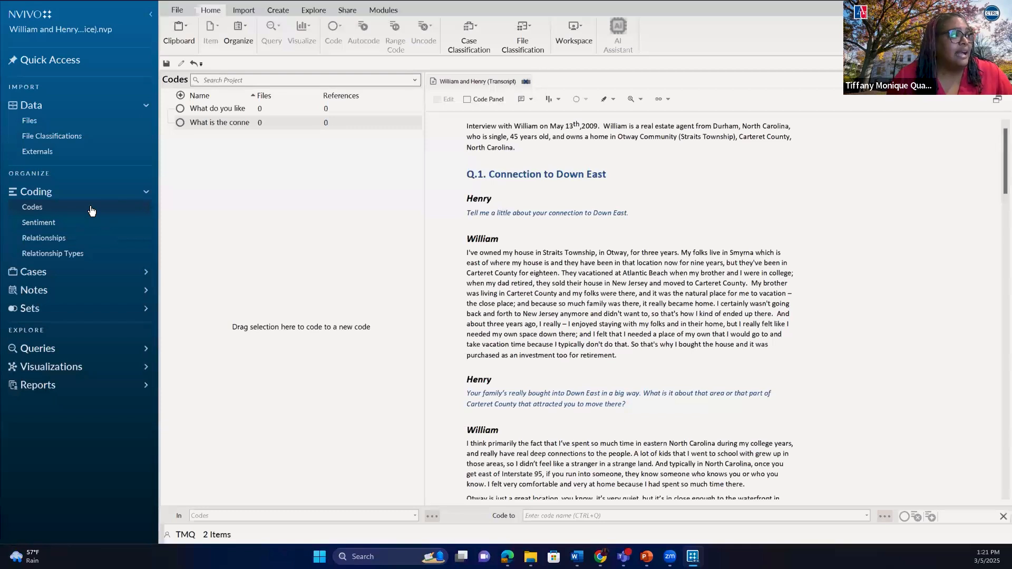
- Start another top-level code and name it "What are the community and environmental changes you have seen over time"
right_click(90, 210)
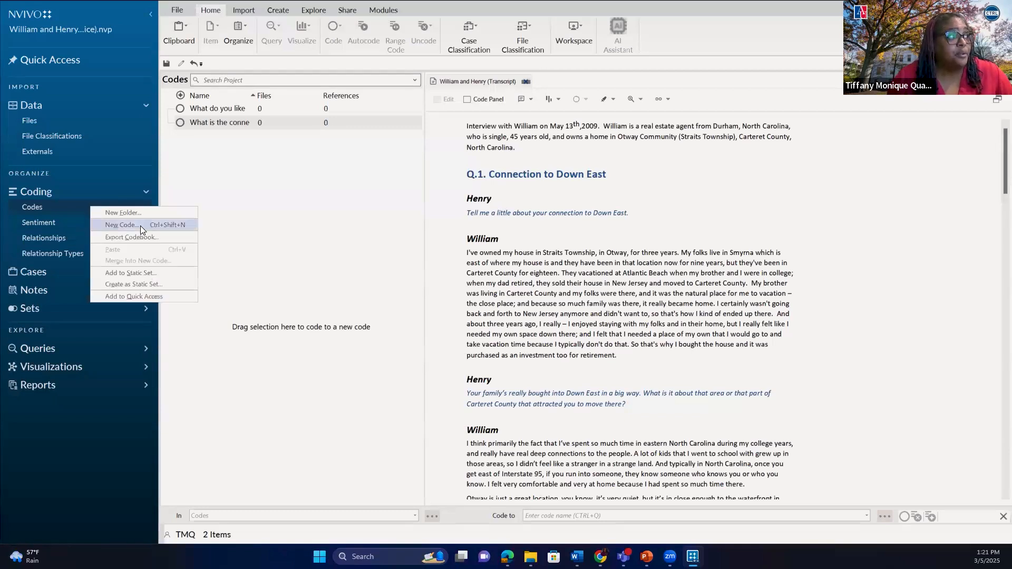
click(140, 225)
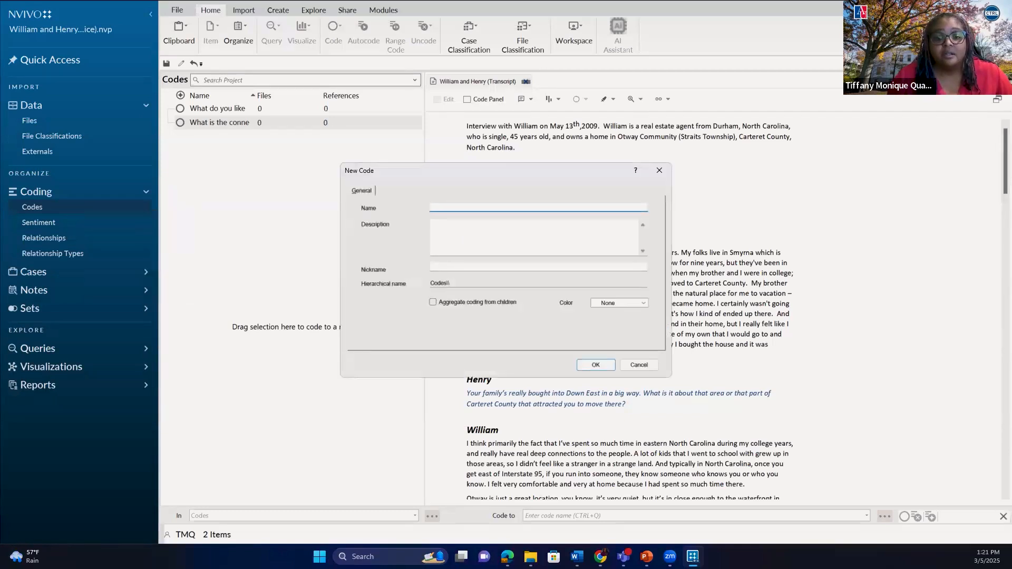
key(alt+Tab)
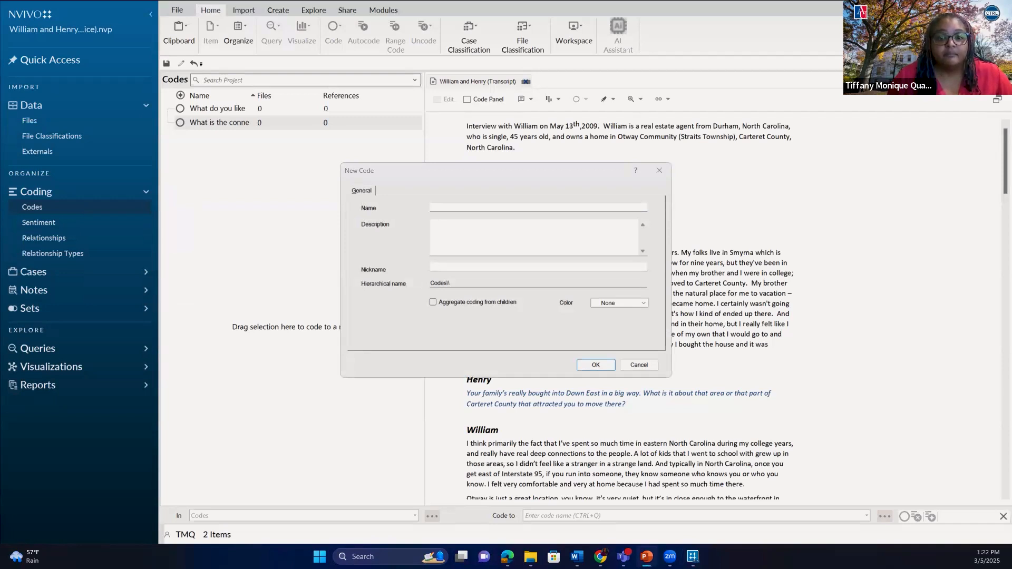
right_click(437, 205)
click(473, 252)
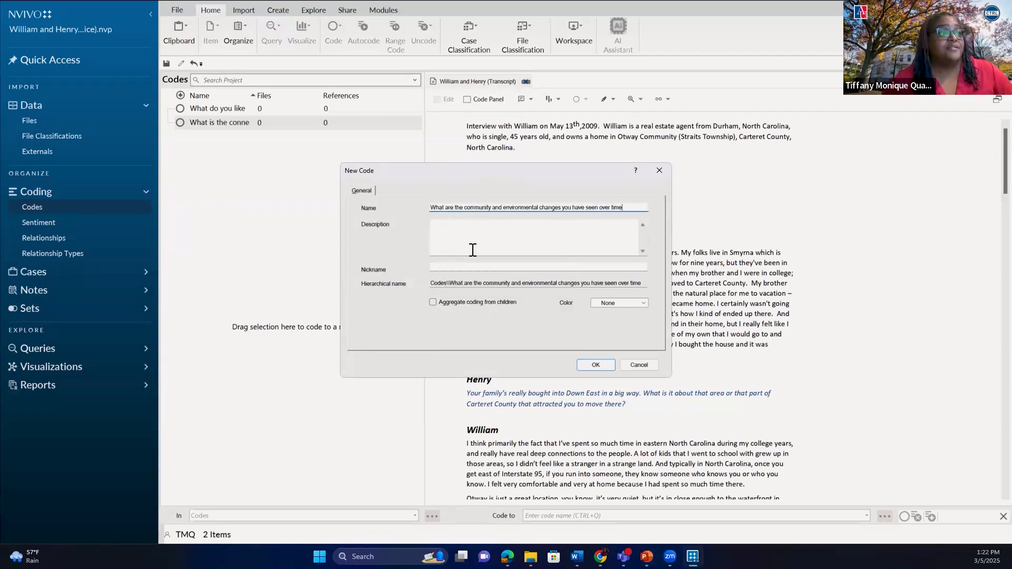
- Describe the code as "Changes over time", enable aggregating coding from children and create it
click(472, 241)
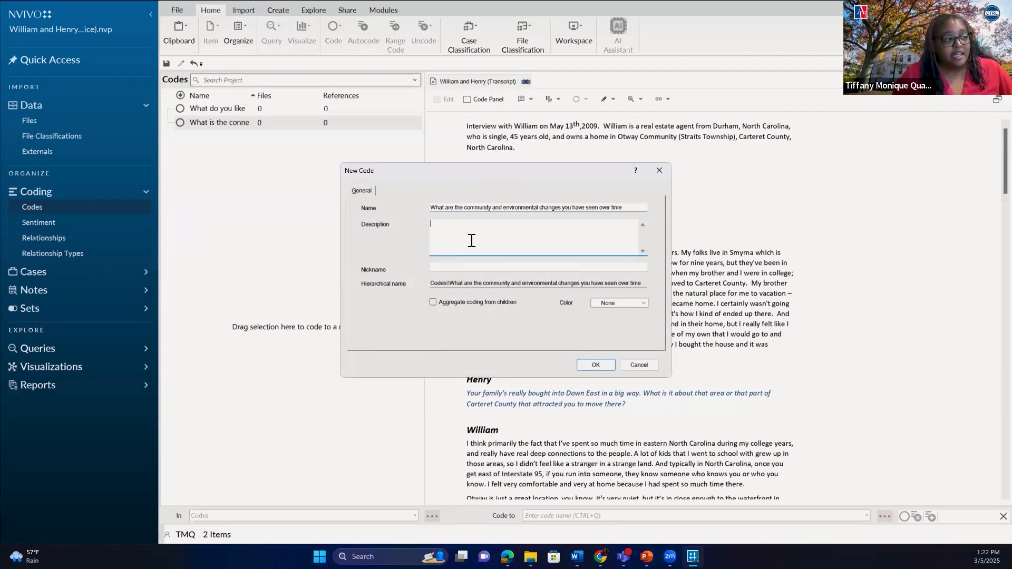
text(Chan)
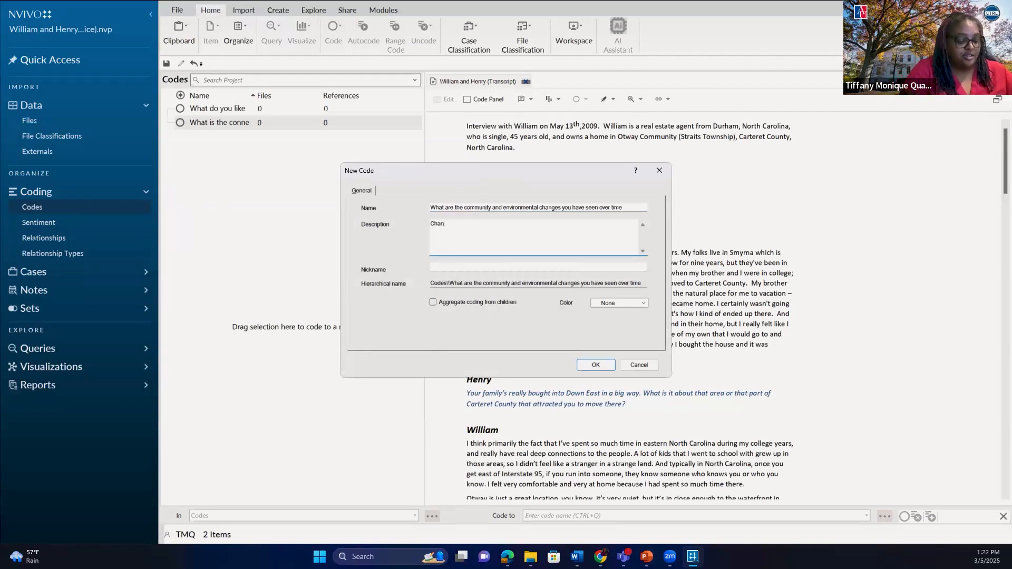
text(ges over time)
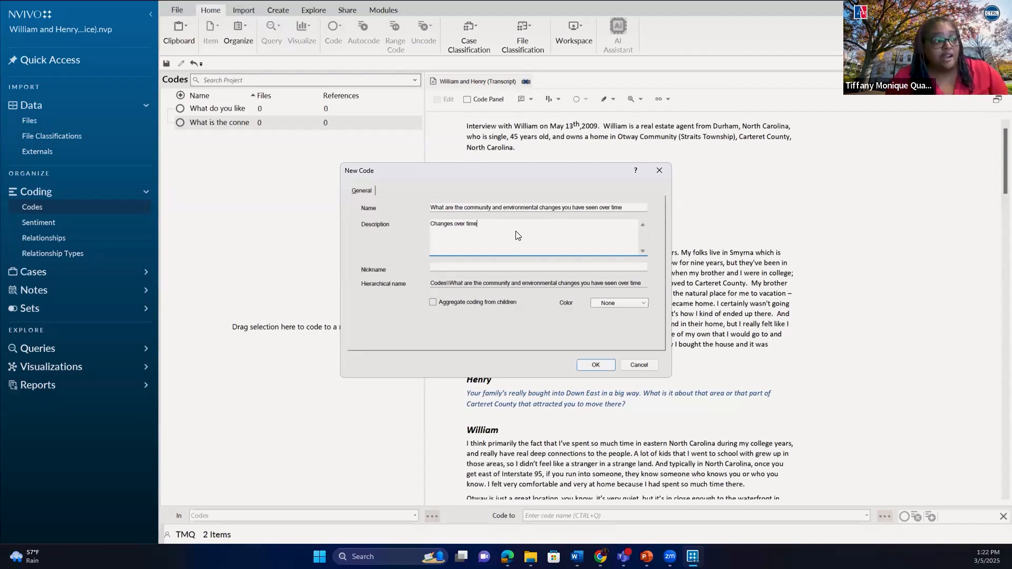
click(433, 303)
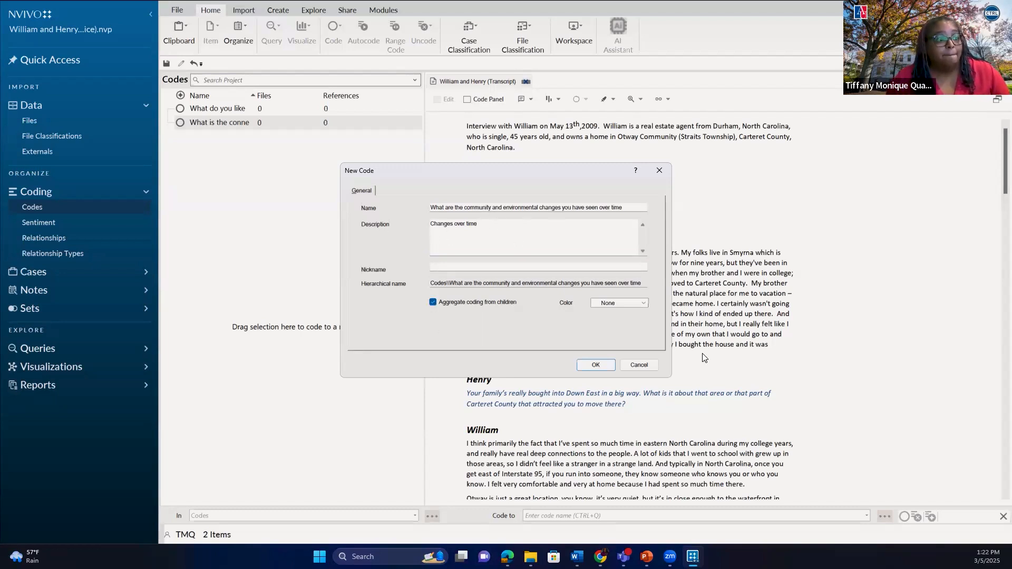
click(597, 367)
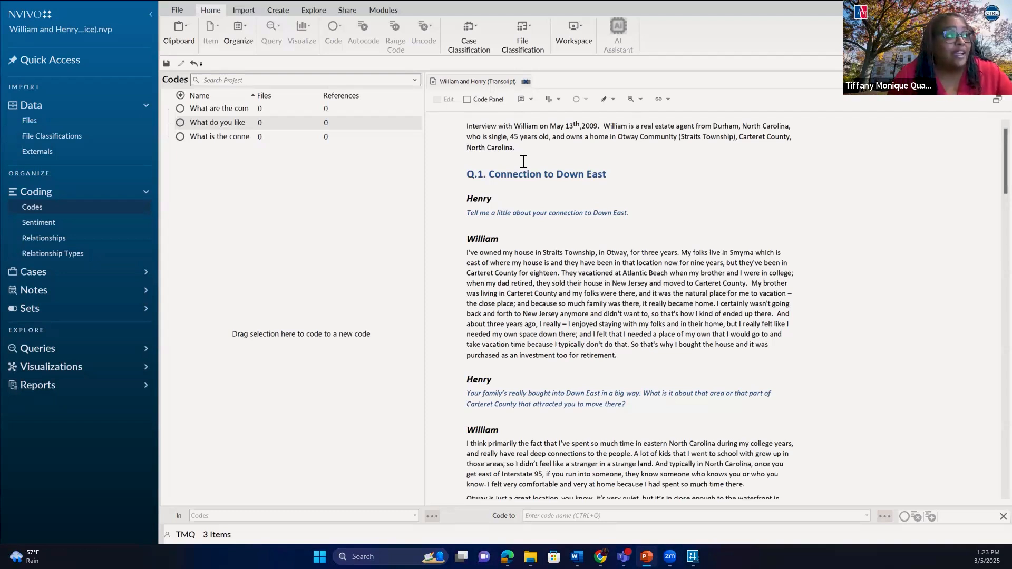
click(209, 111)
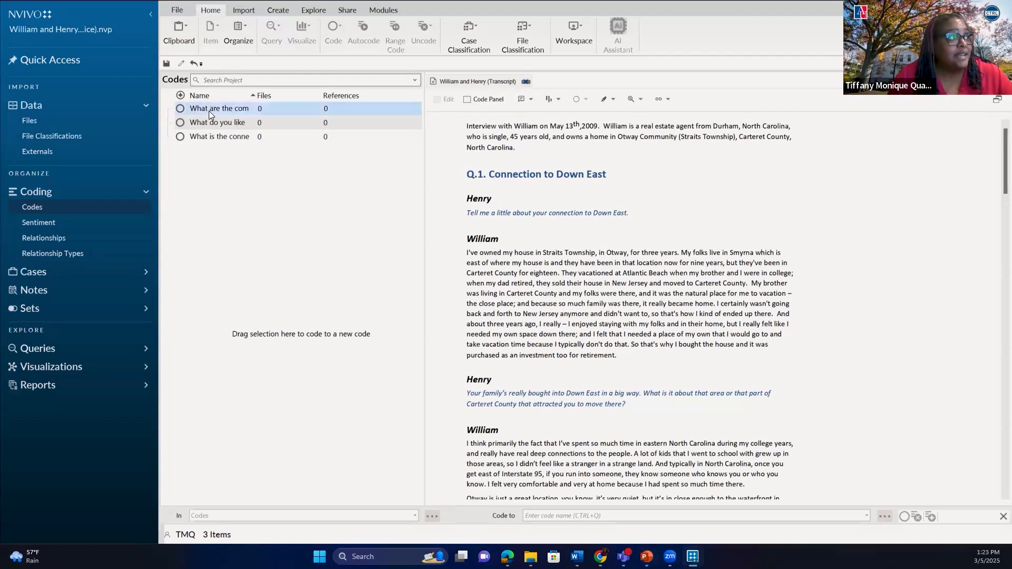
right_click(208, 111)
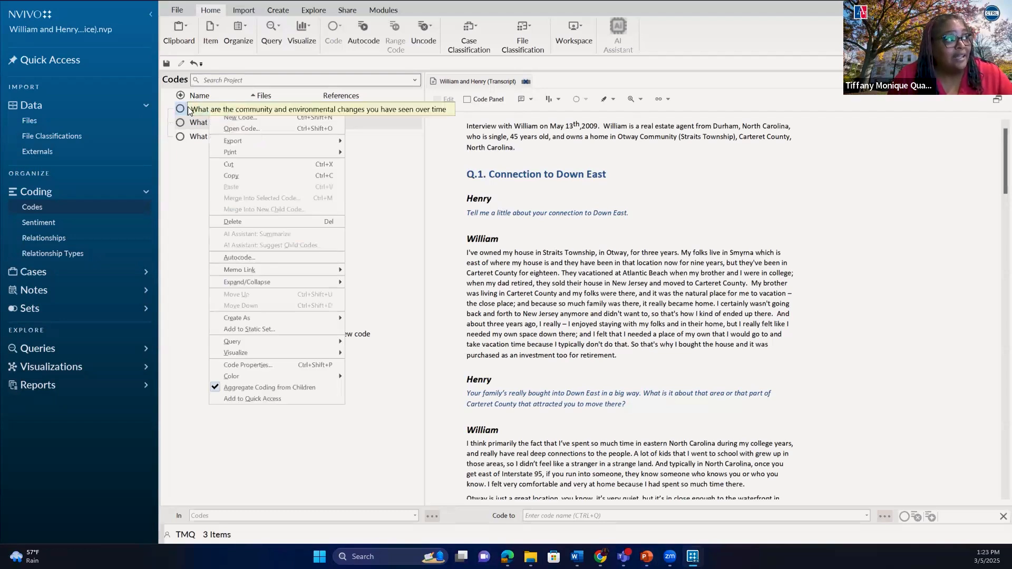
click(279, 120)
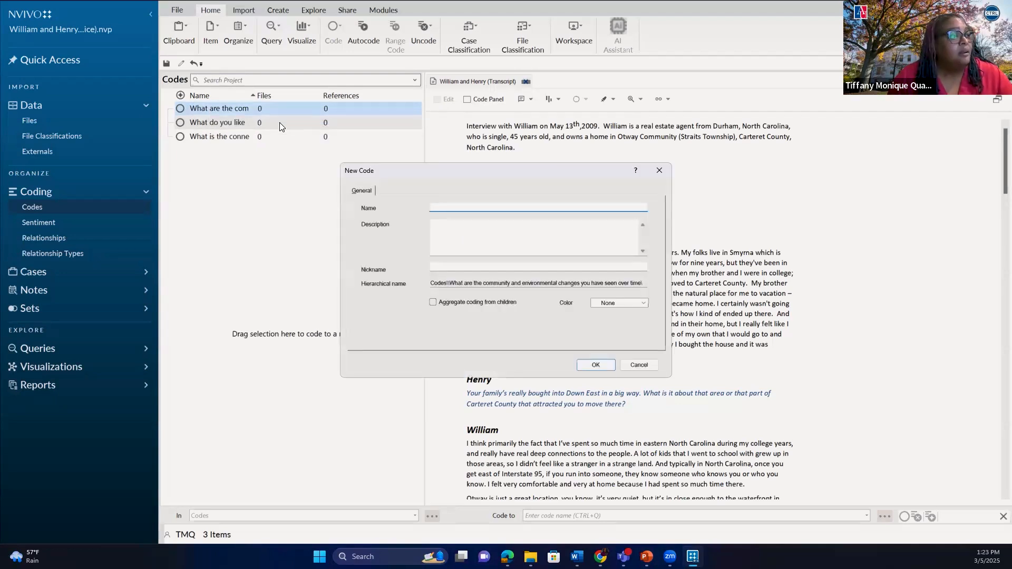
click(478, 300)
click(481, 205)
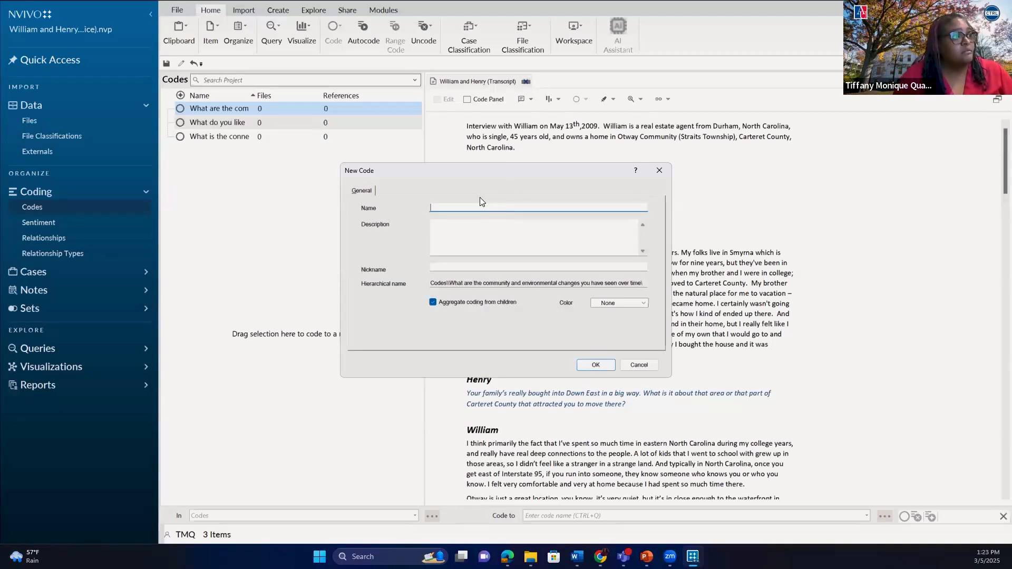
click(659, 170)
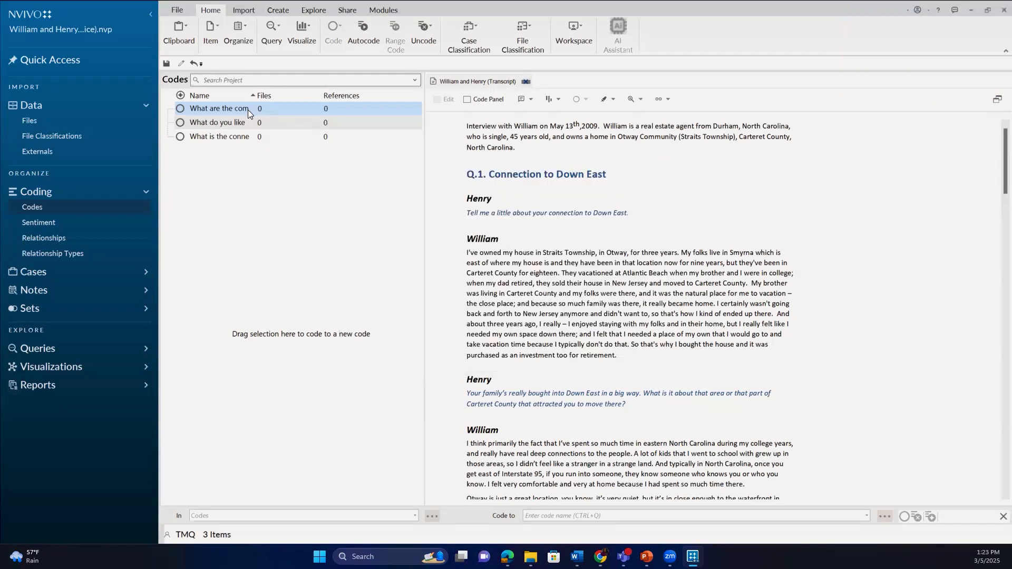
- Close the "William" document that is open in Word
click(192, 110)
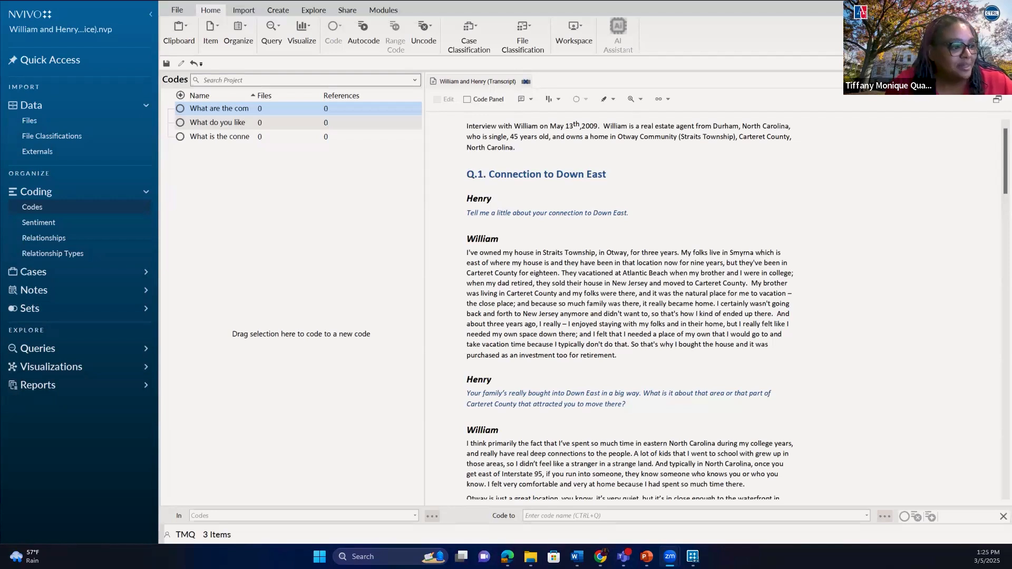
mouse_move(577, 556)
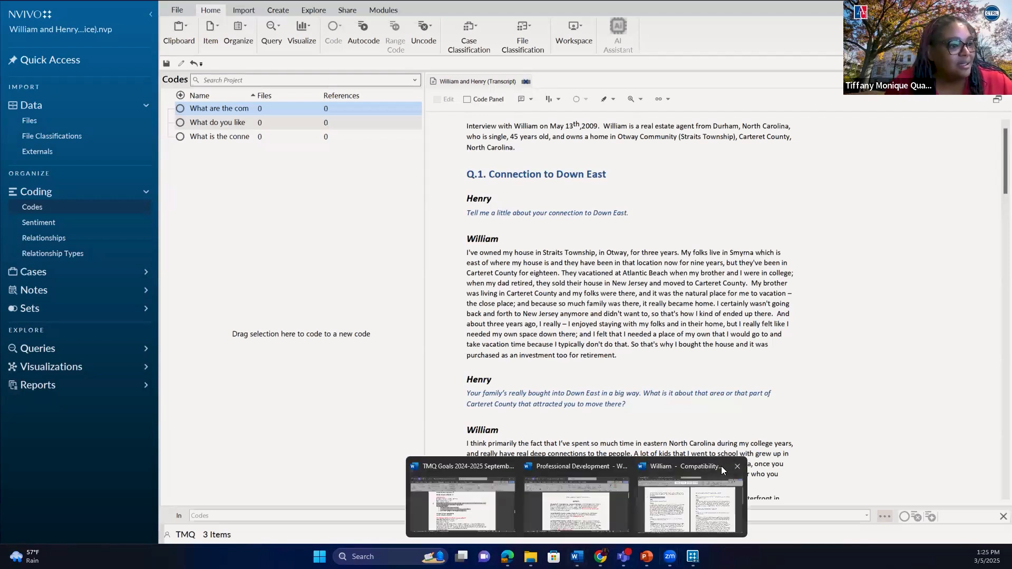
click(737, 466)
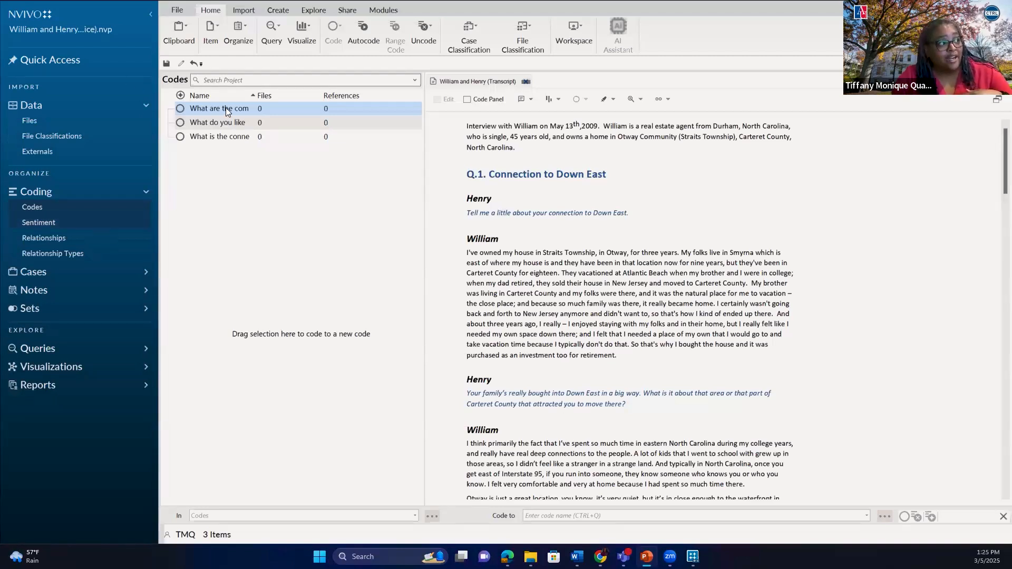
shift+click(231, 140)
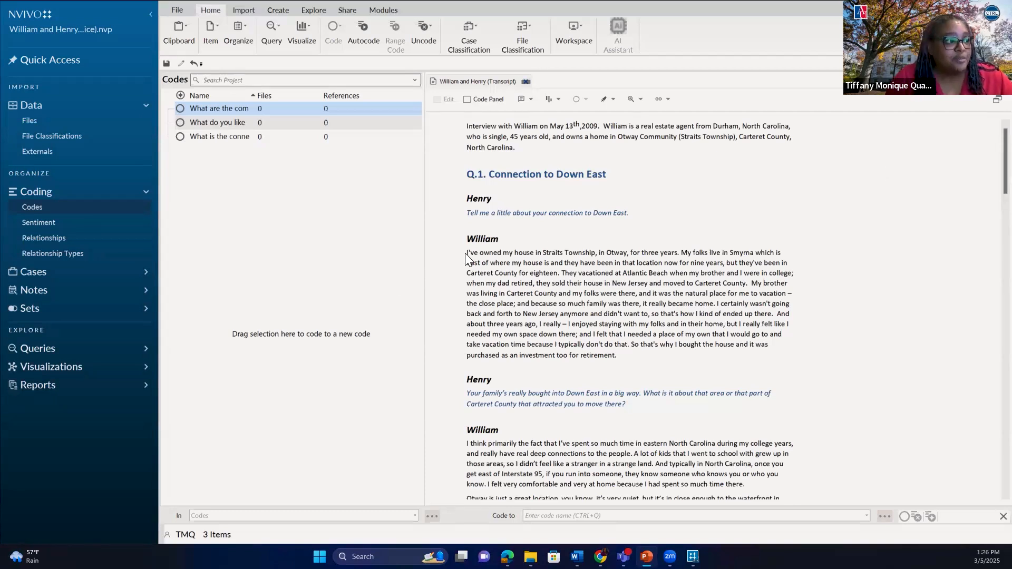
- Select the first answer's text from "I've owned my house" through "Carteret County for eighteen" and start coding the selection
drag(467, 254, 590, 254)
drag(688, 254, 724, 263)
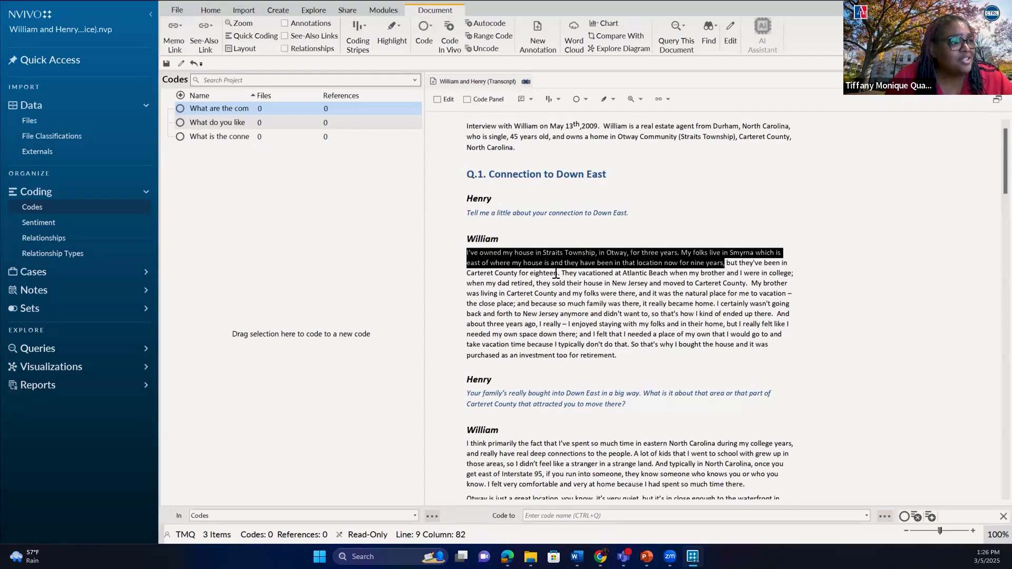
shift+click(562, 274)
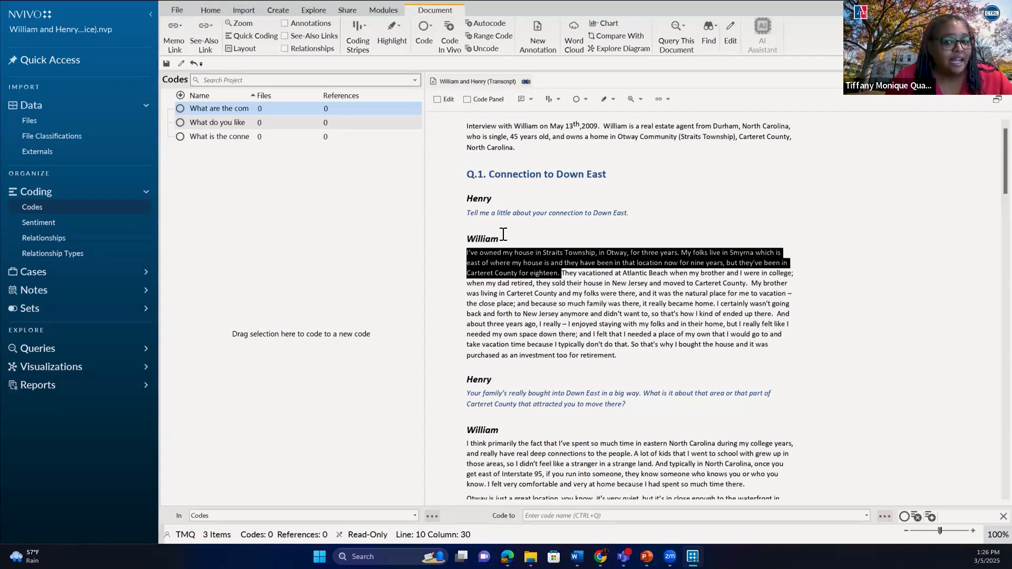
right_click(491, 267)
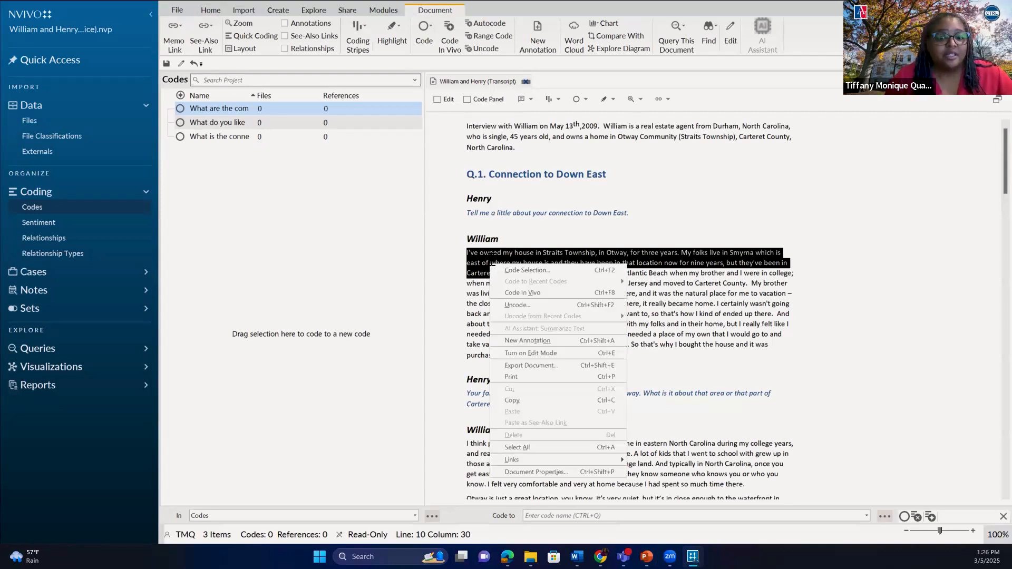
click(532, 273)
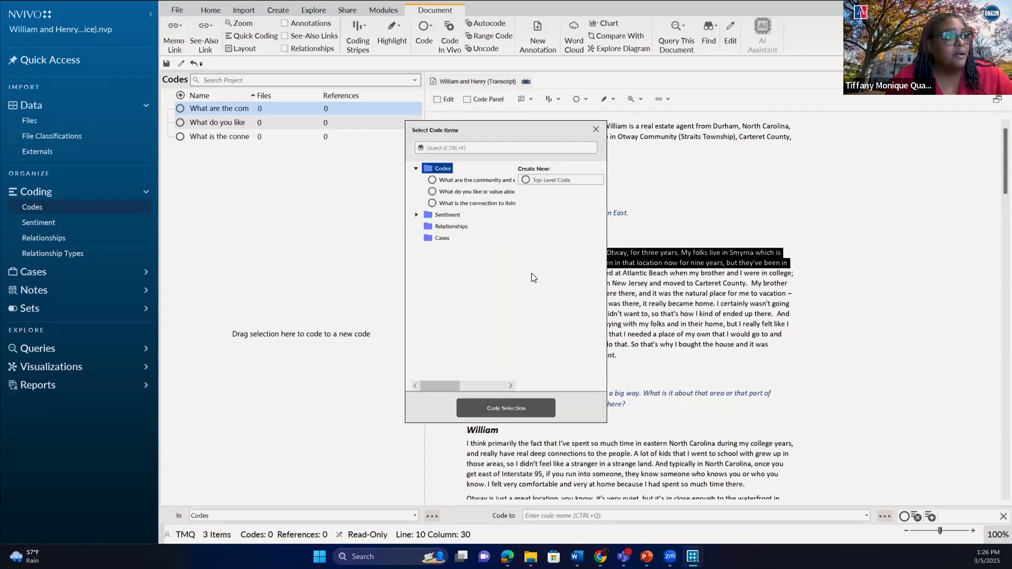
- Code the selected passage to a new child code "Years of residence" under the community and environmental changes code
click(460, 180)
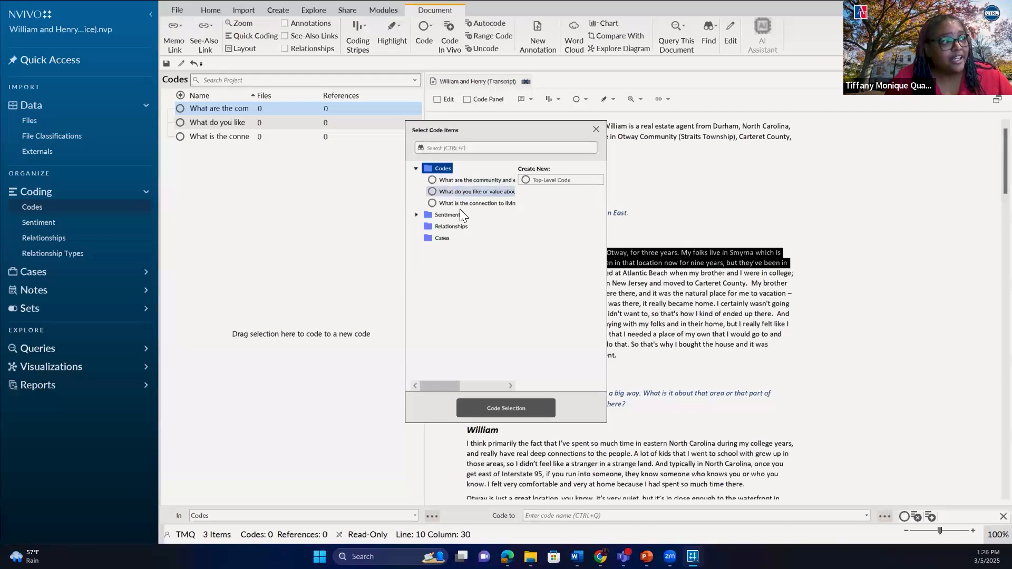
click(457, 208)
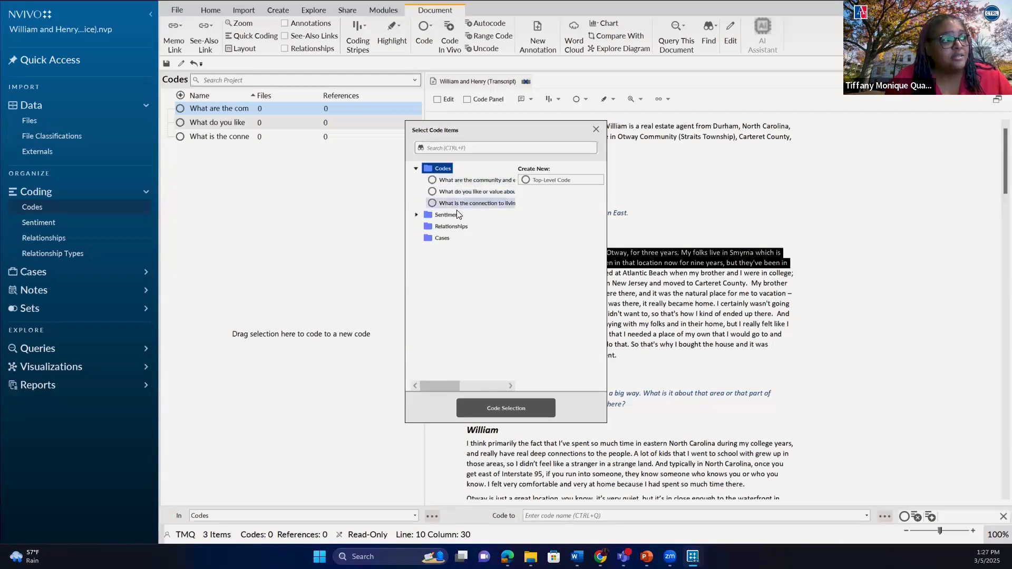
click(461, 182)
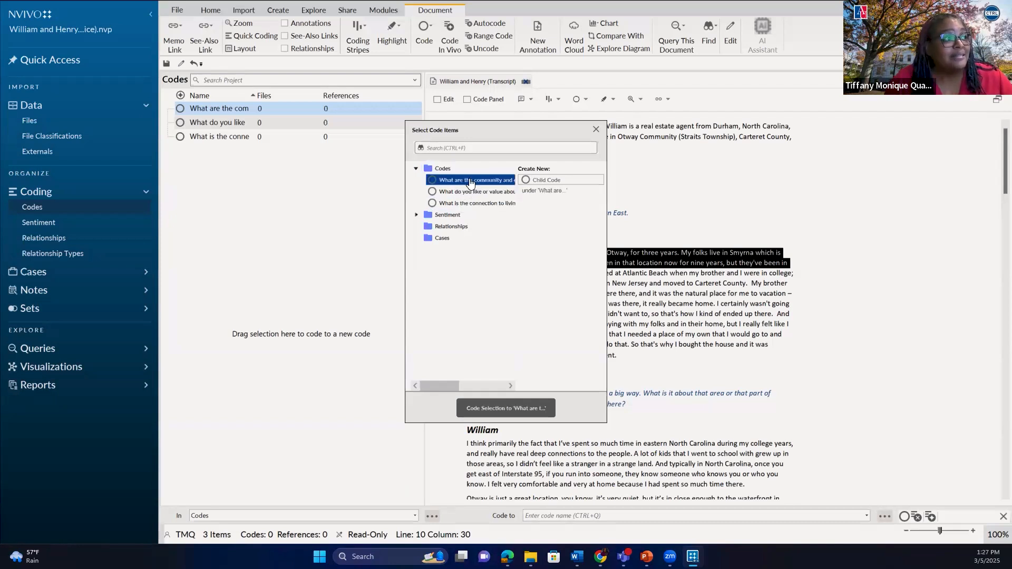
click(540, 180)
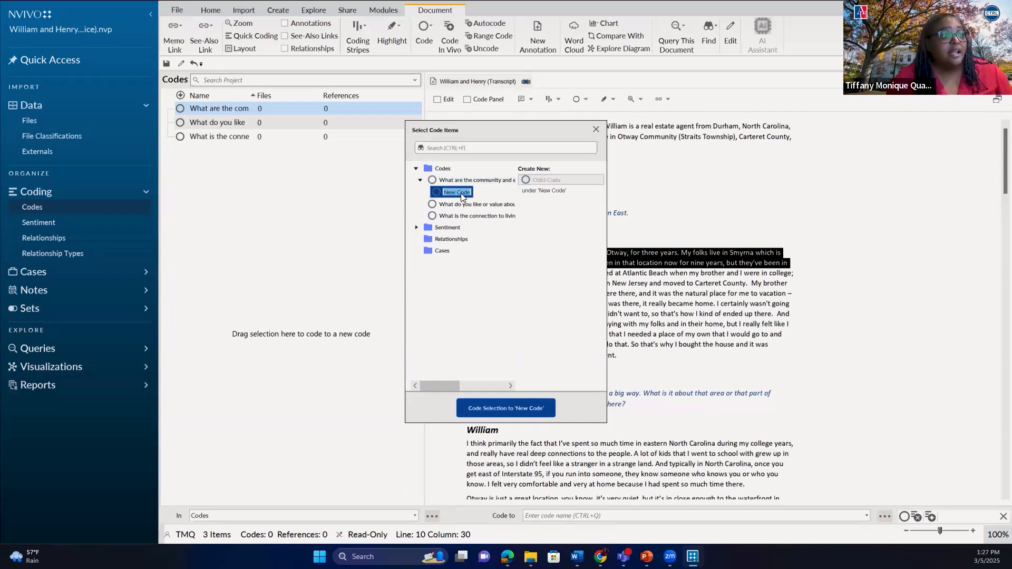
text(Years of reside)
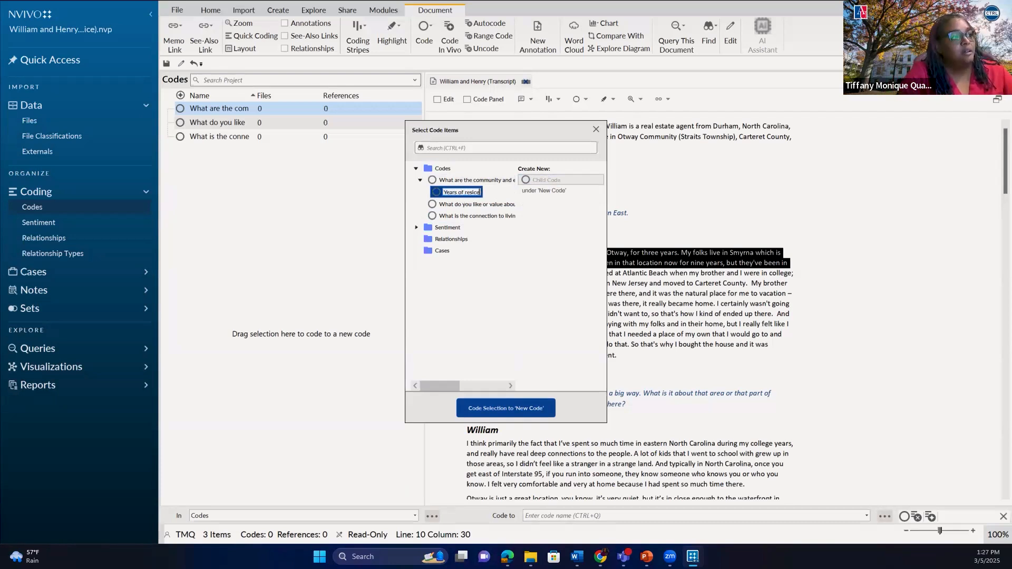
key(BackSpace)
text(ence)
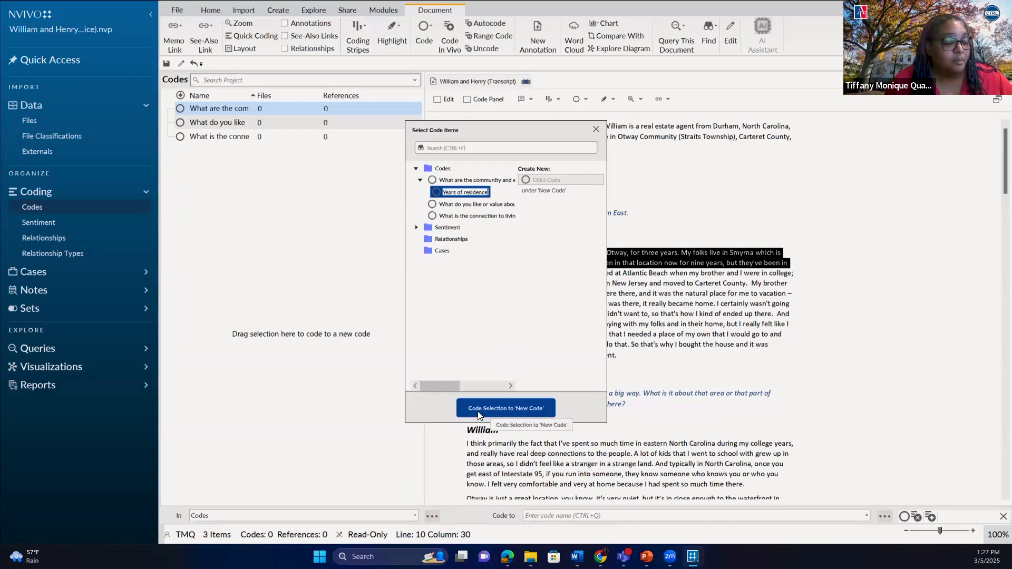
click(511, 414)
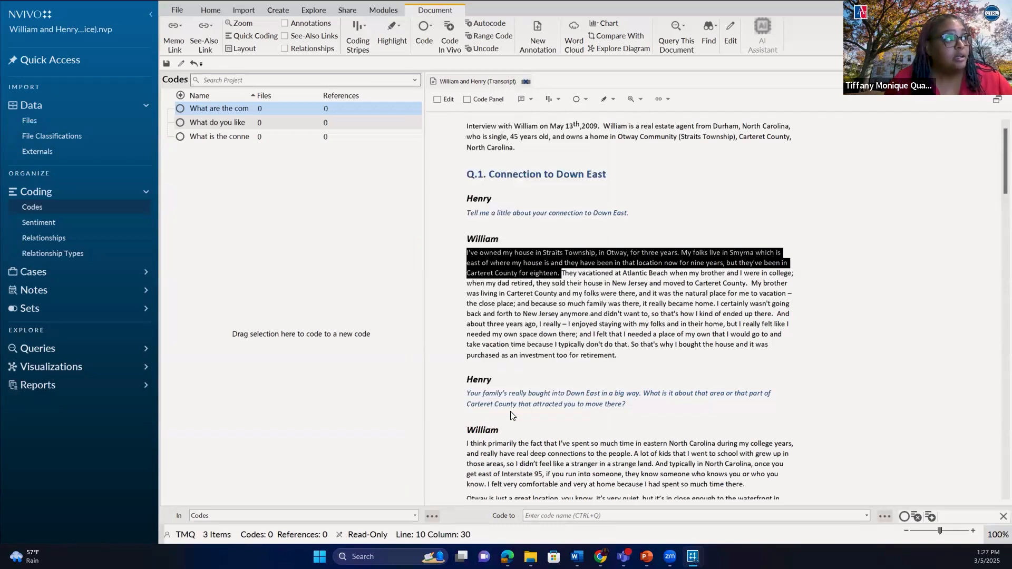
- Expand the community and environmental changes code to show its child code, and save the project
click(168, 109)
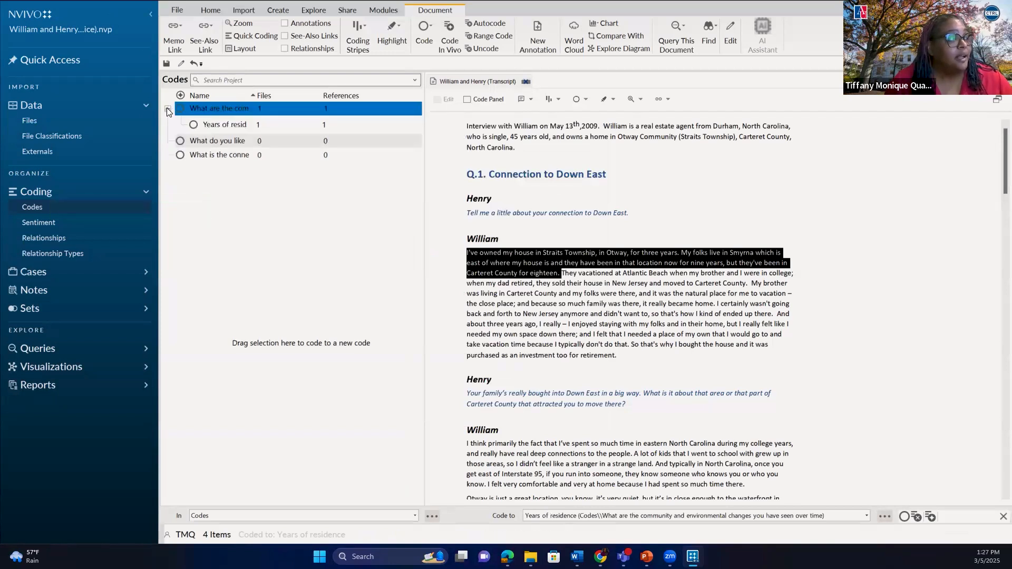
click(204, 111)
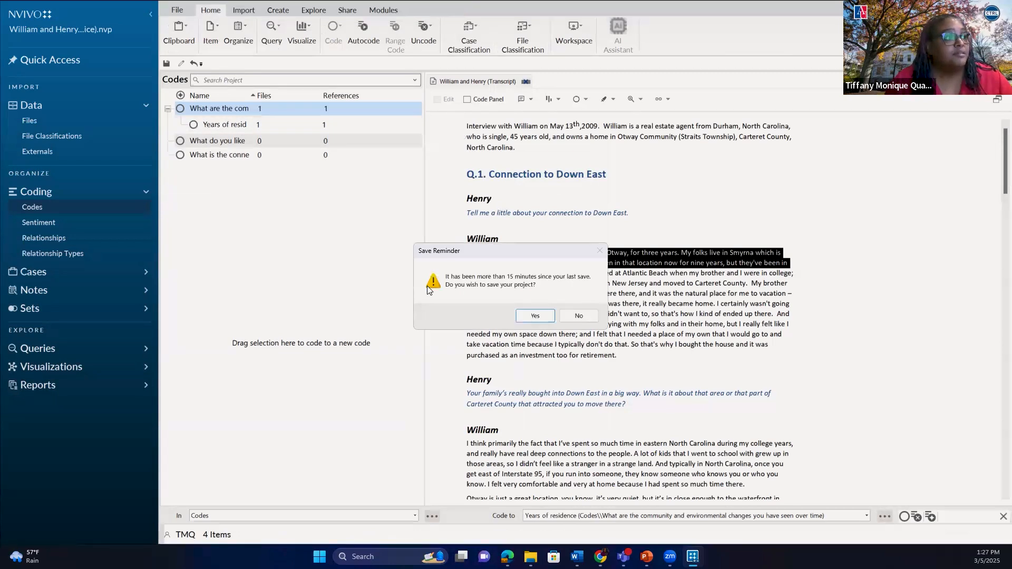
click(533, 315)
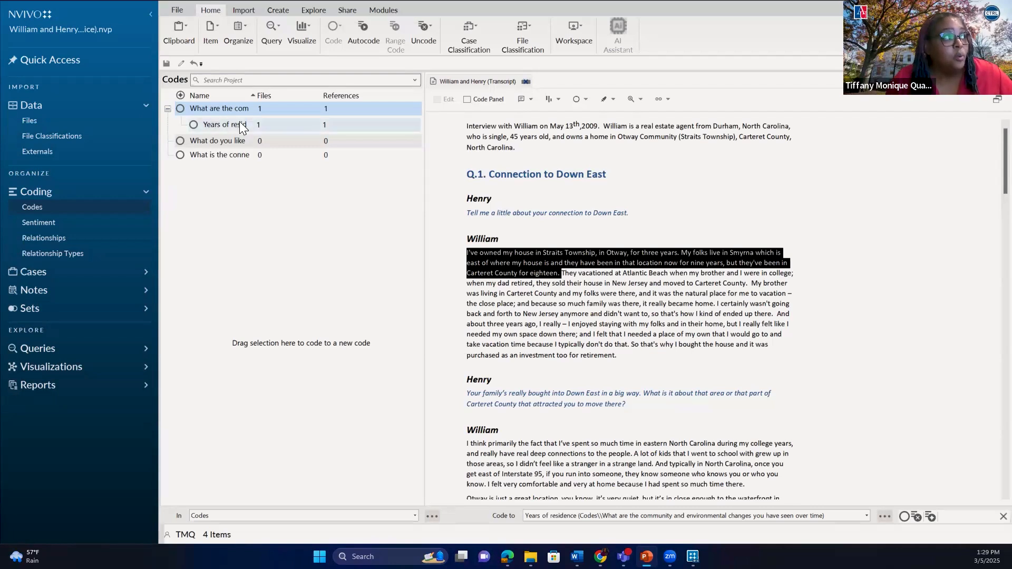
click(239, 123)
click(240, 123)
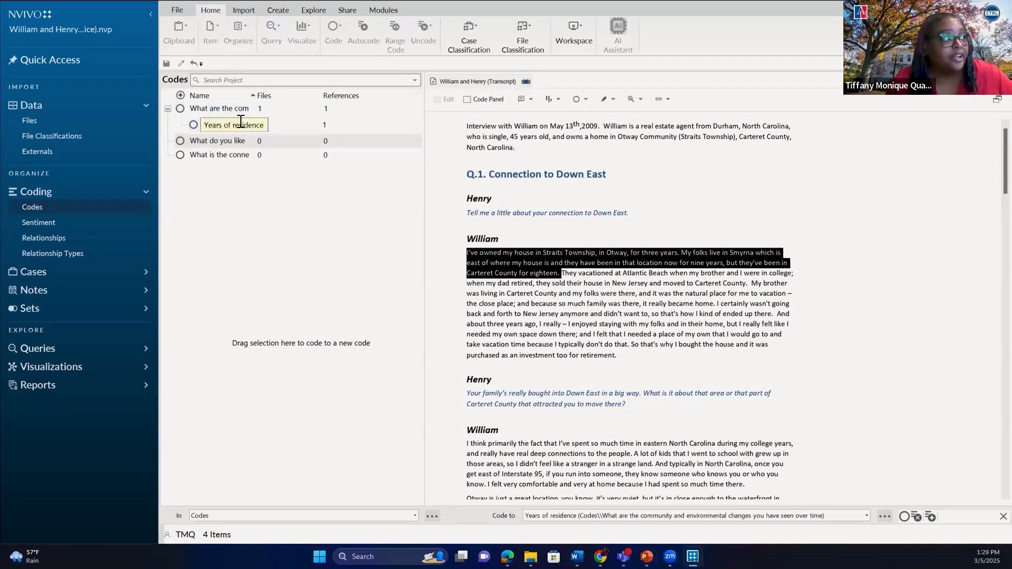
key(ctrl+a)
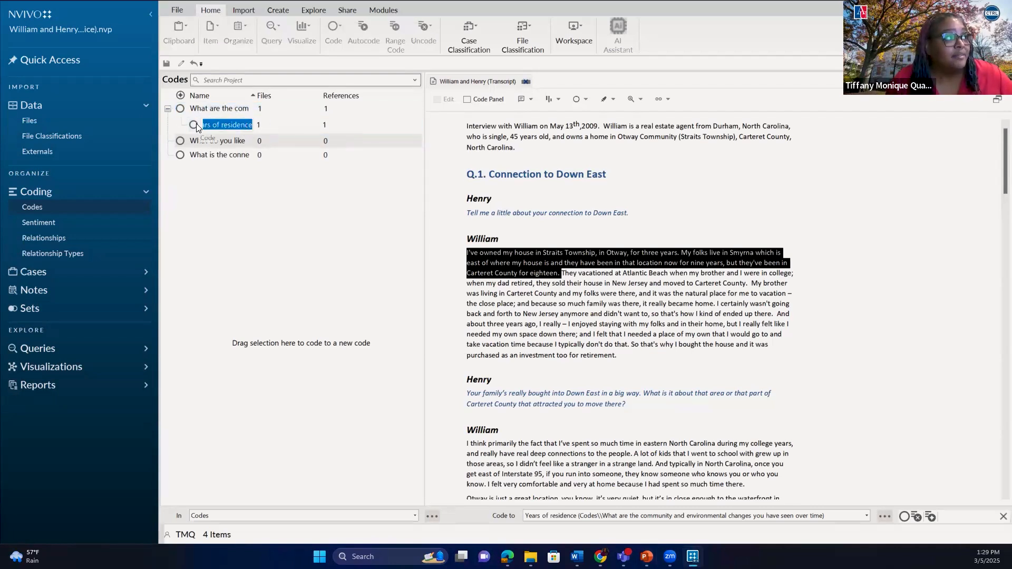
key(Return)
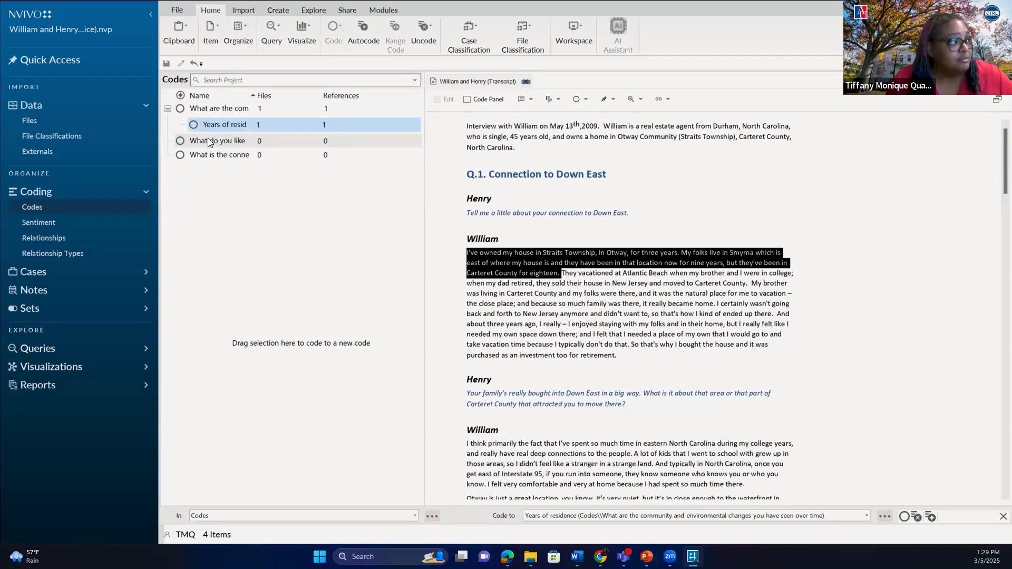
- Move the "Years of residence" code under "What do you like or value about living Down East" and expand that parent
mouse_move(202, 125)
mouse_down()
mouse_move(201, 152)
mouse_move(205, 140)
mouse_up()
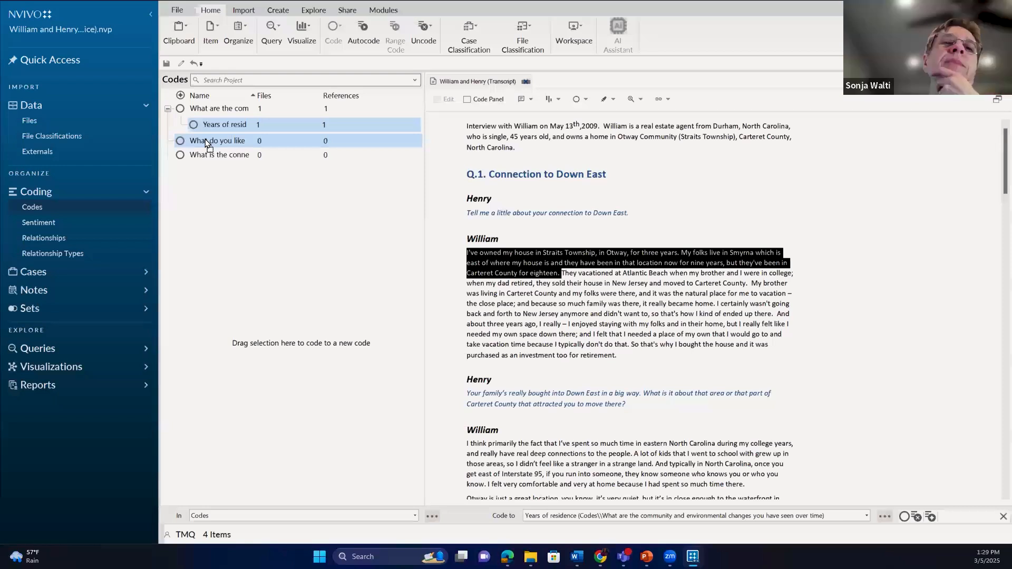
drag(207, 143, 206, 141)
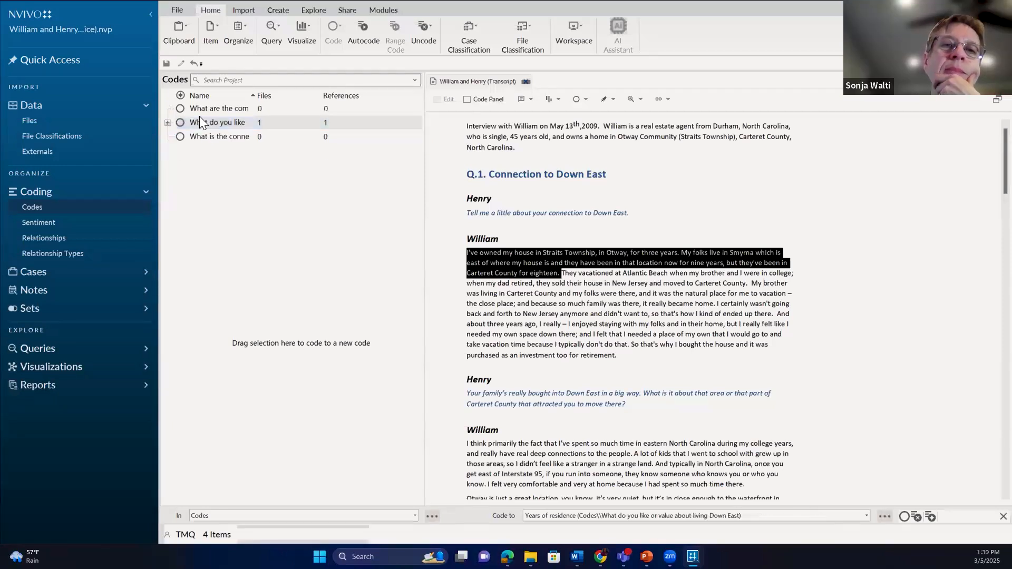
click(167, 123)
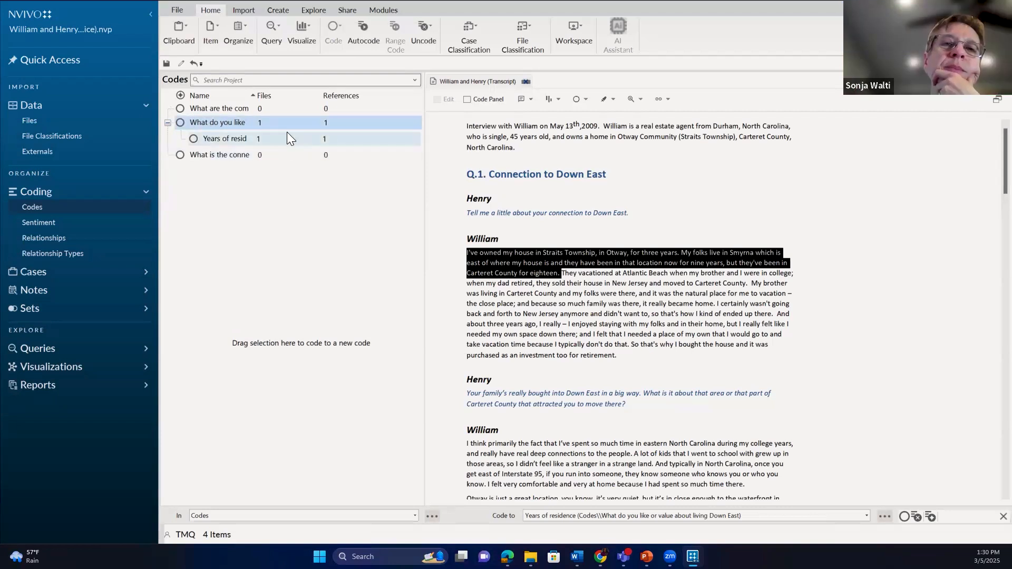
click(203, 110)
ctrl+click(204, 122)
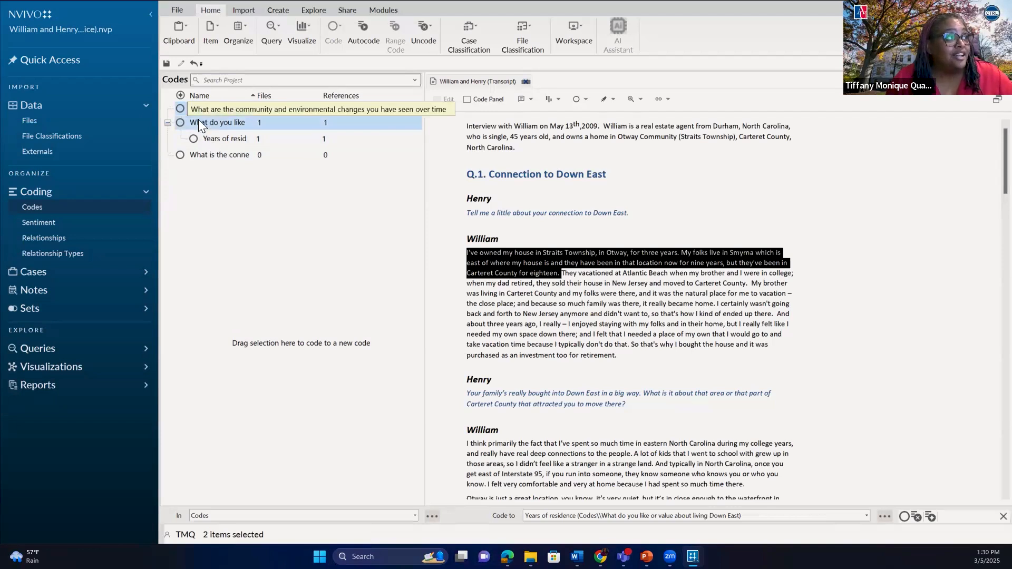
click(190, 107)
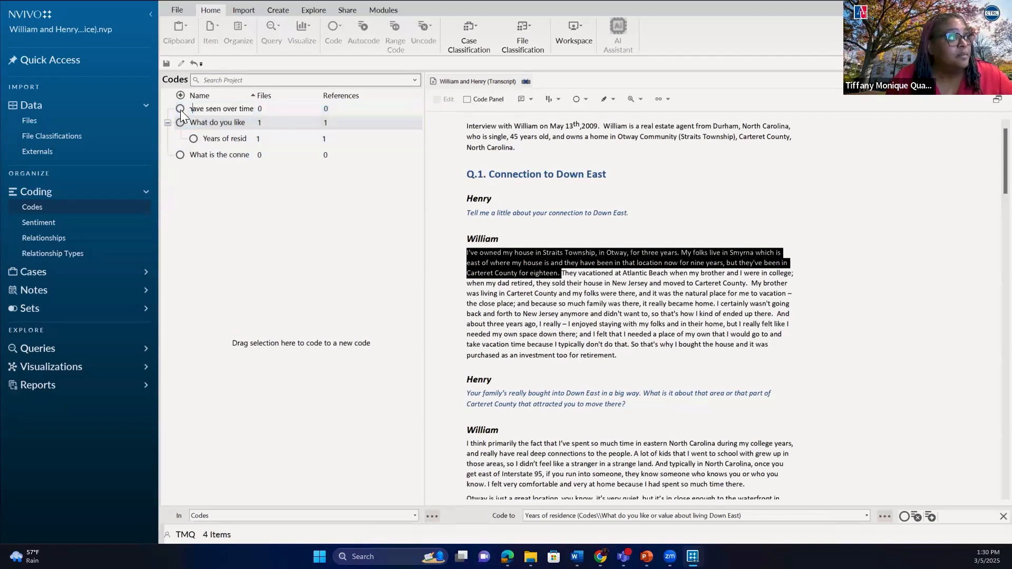
key(Return)
mouse_move(205, 111)
mouse_down()
mouse_move(209, 126)
mouse_move(206, 109)
mouse_move(200, 114)
mouse_up()
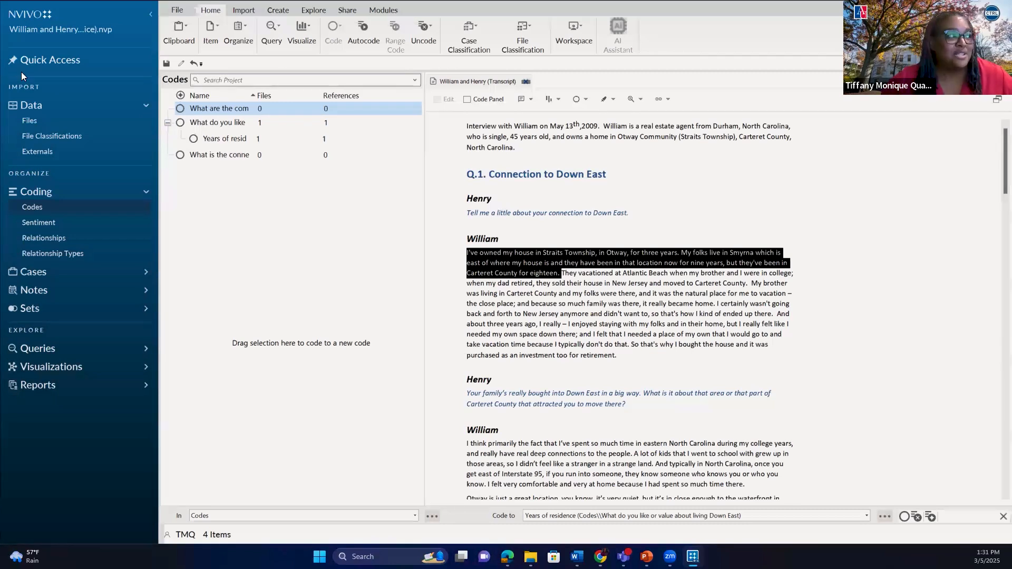
- Move "Years of residence" back under "What are the community and environmental changes you have seen over time" and expand that parent
click(225, 138)
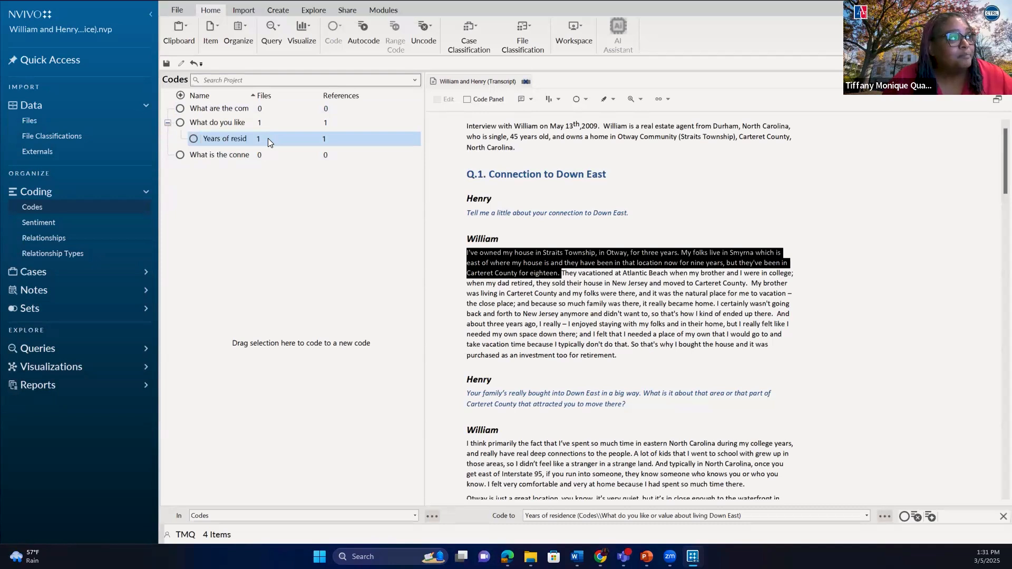
drag(268, 138, 263, 113)
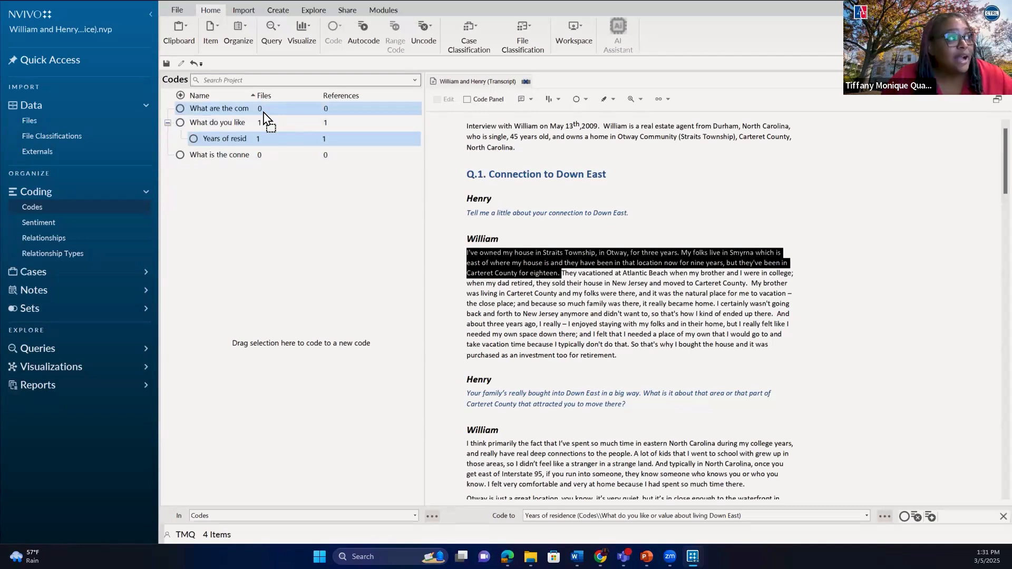
drag(263, 112, 262, 111)
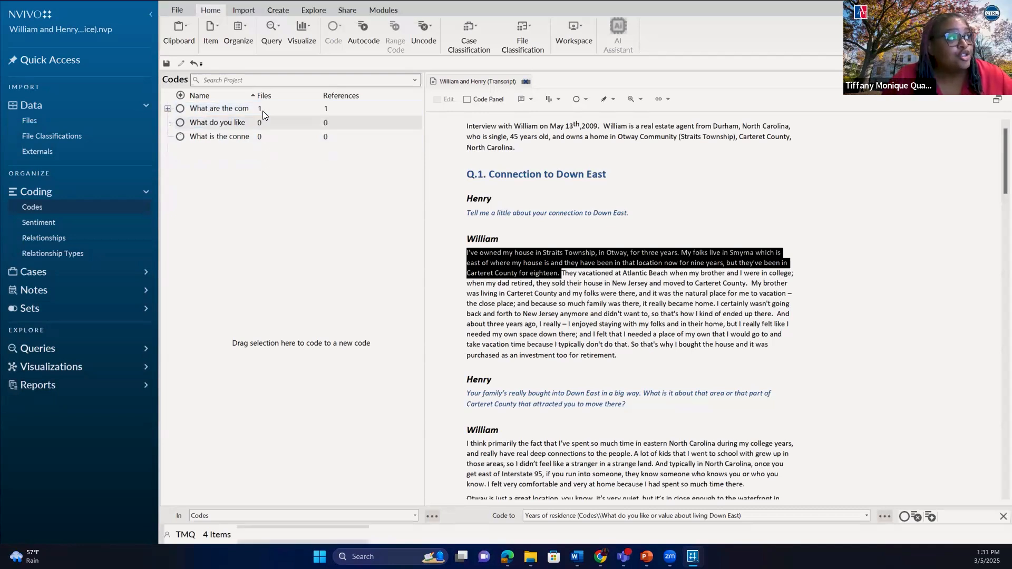
click(168, 109)
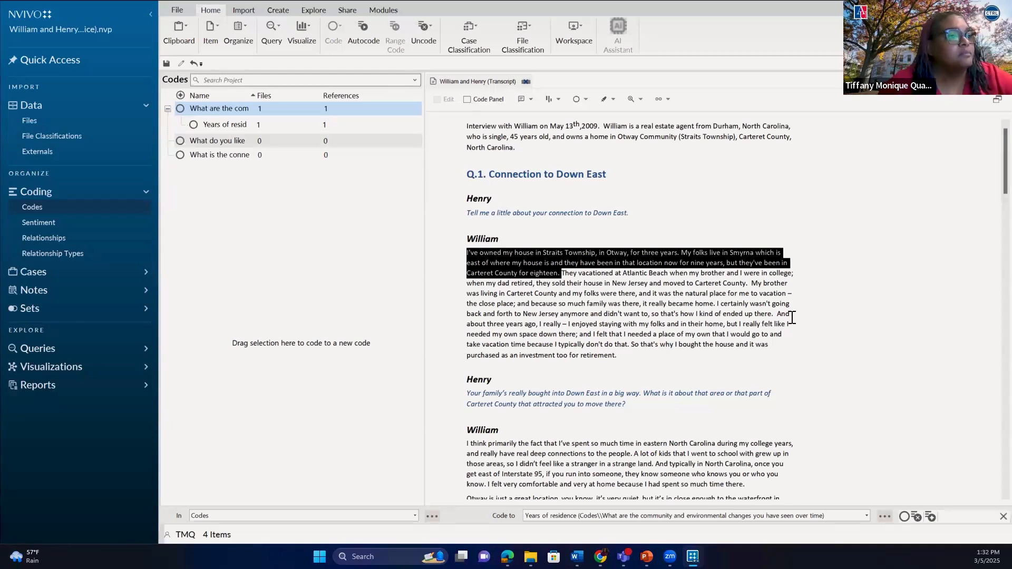
- Select the passage from "And about three years ago" through "I typically don't do that" and start coding it
drag(786, 314, 631, 347)
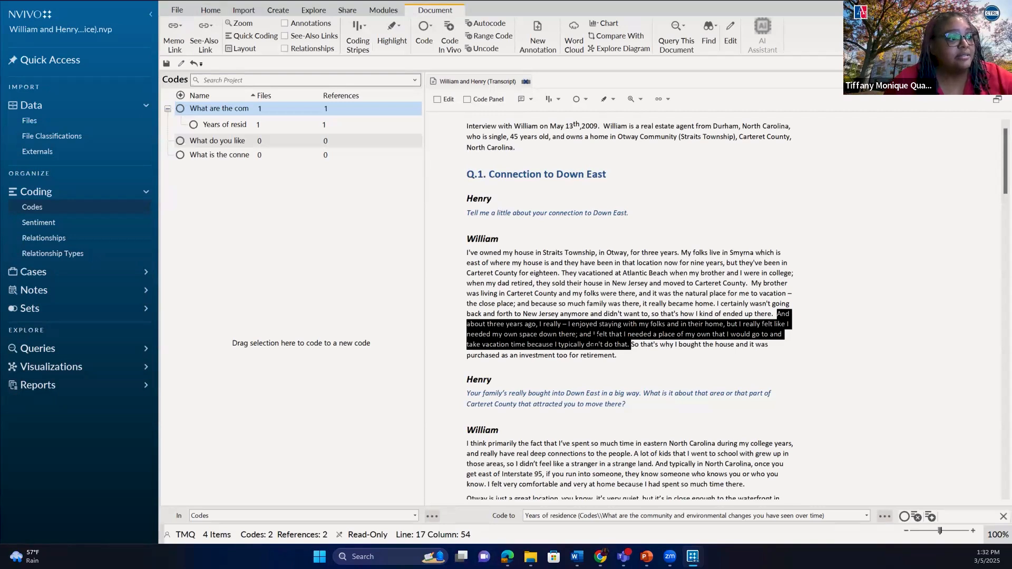
right_click(595, 339)
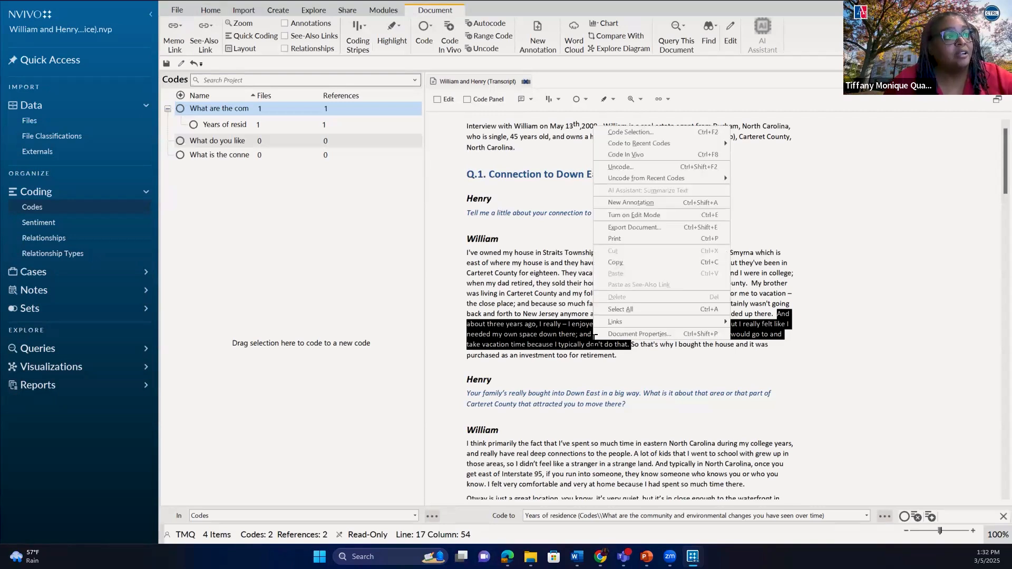
click(627, 132)
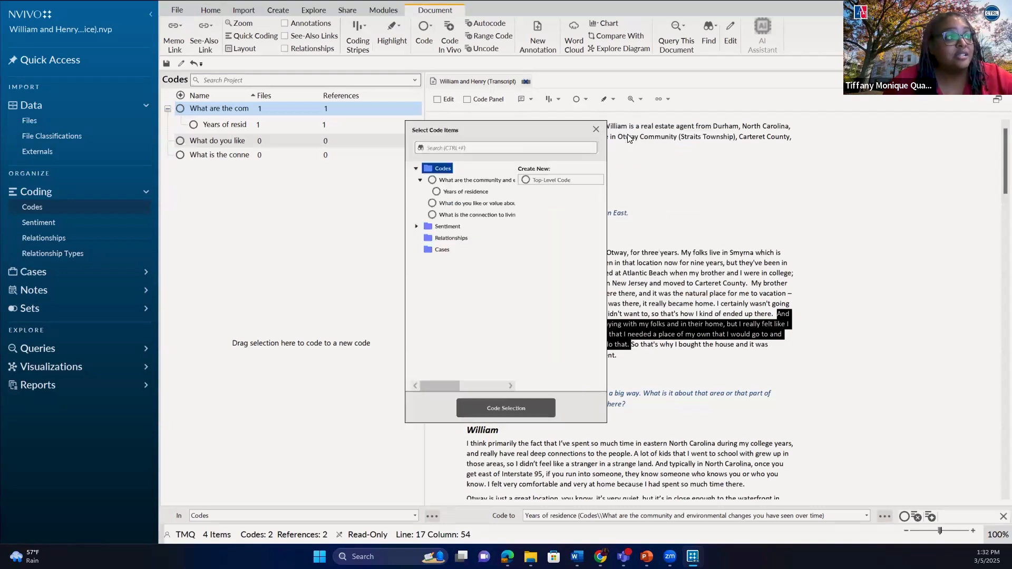
- Code the selected passage to a new child code "Living close to family" under "What do you like or value about living Down East" and expand that parent
click(460, 205)
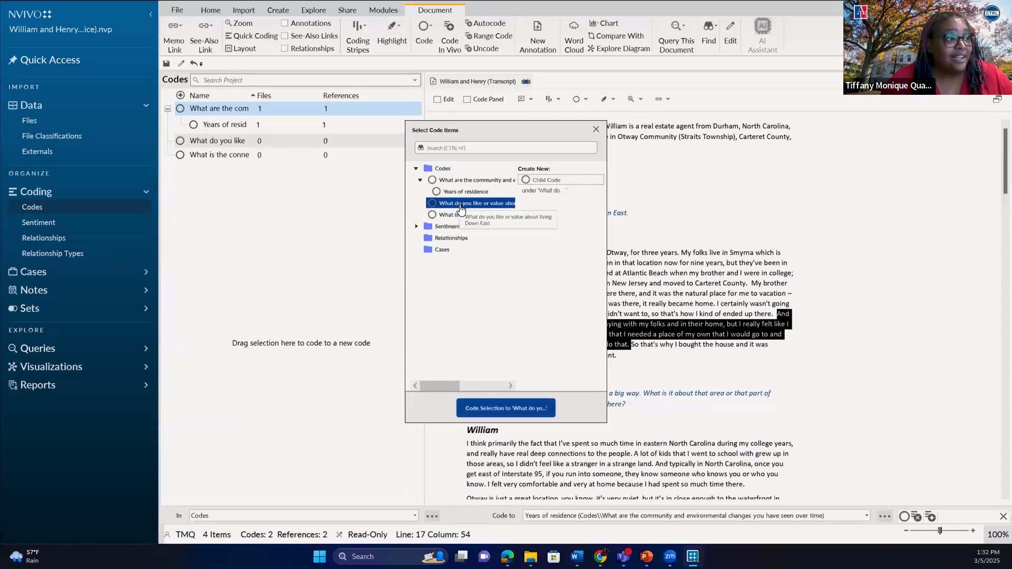
click(527, 180)
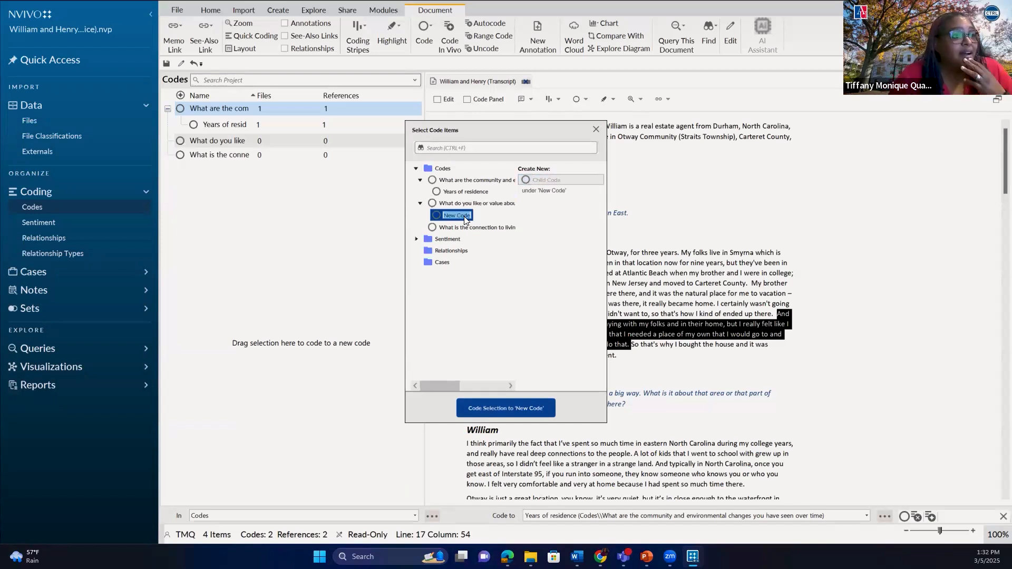
text(Living d)
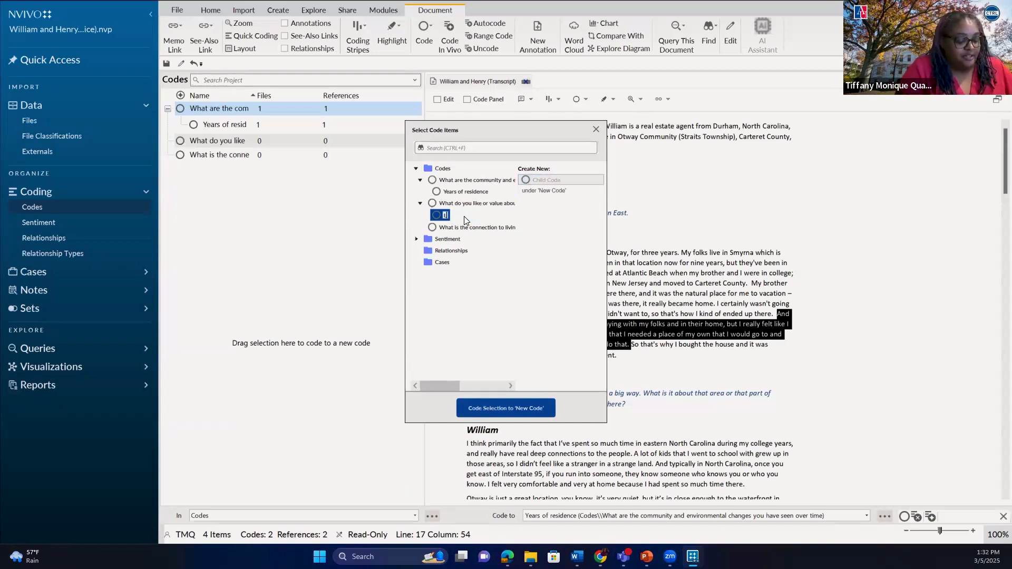
text(ose)
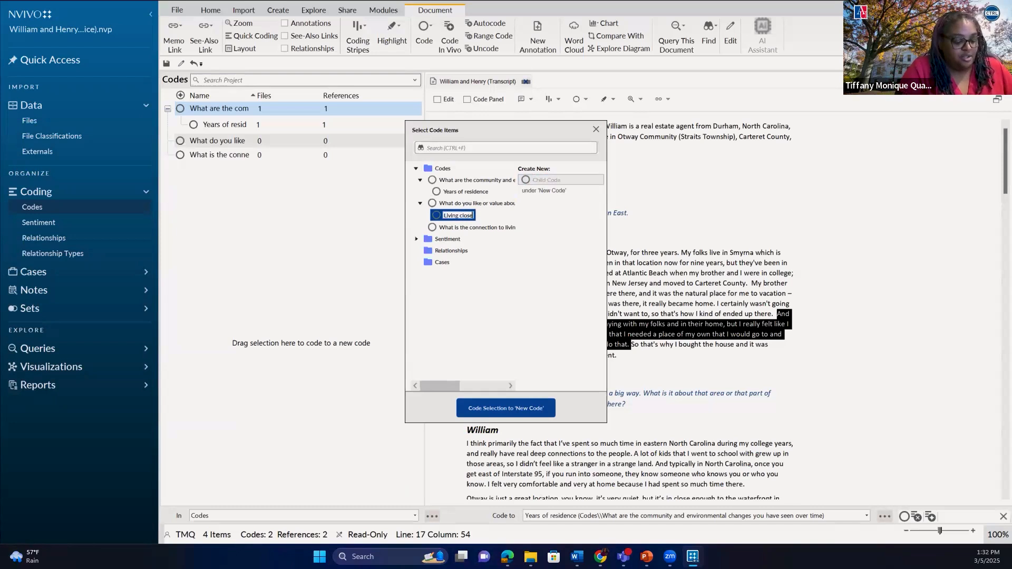
text( to family)
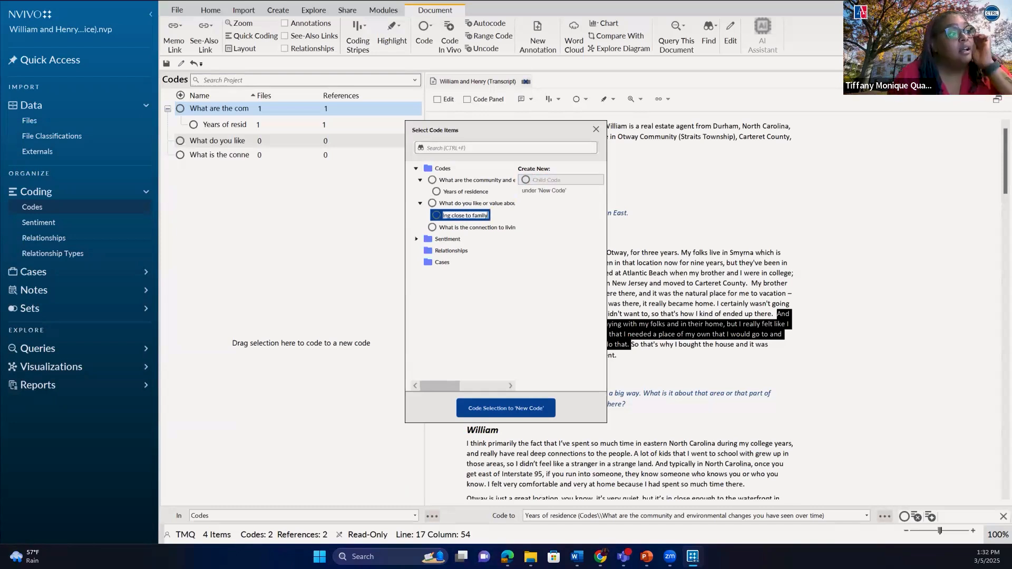
click(520, 409)
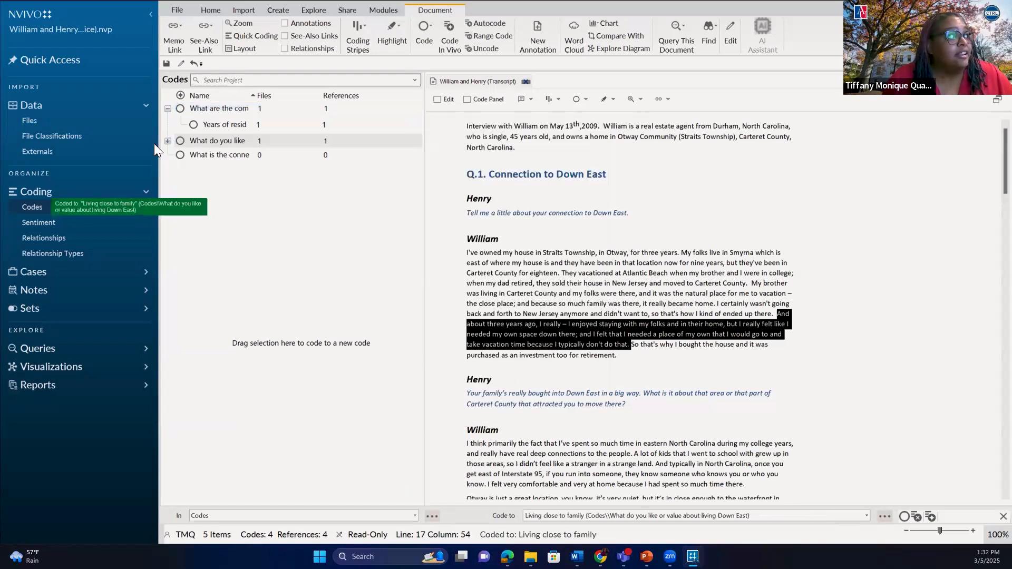
click(167, 141)
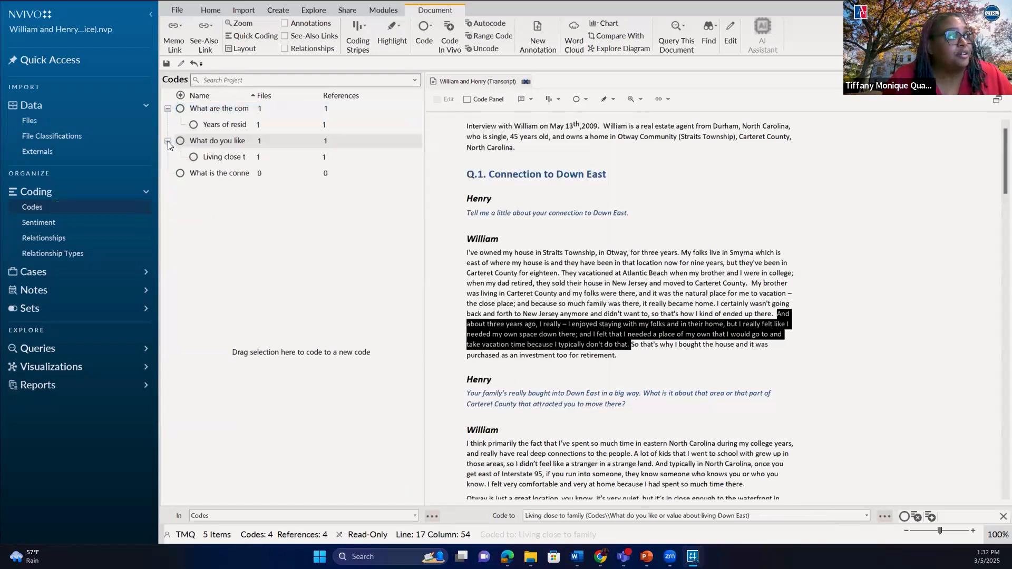
click(207, 144)
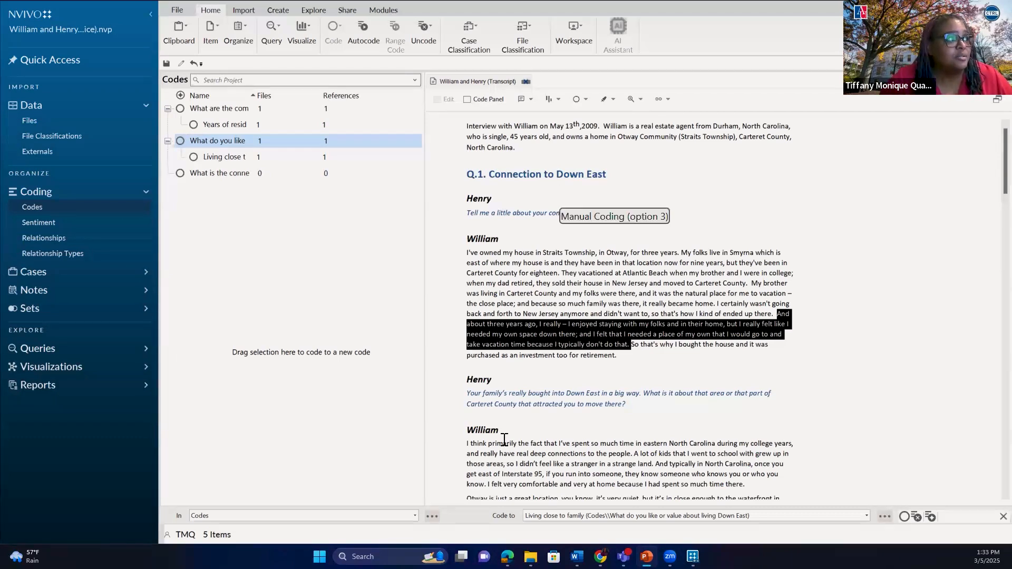
- Code the passage from "think primarily the fact" through "deep connections to the people" to "What is the connection to living in Down East"
scroll(504, 440, down, 1)
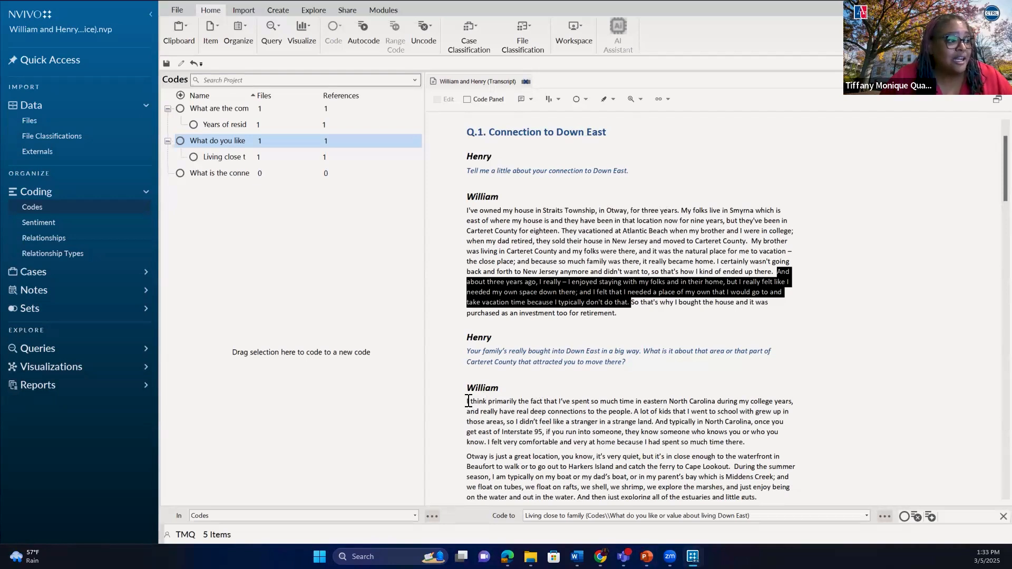
drag(469, 401, 512, 401)
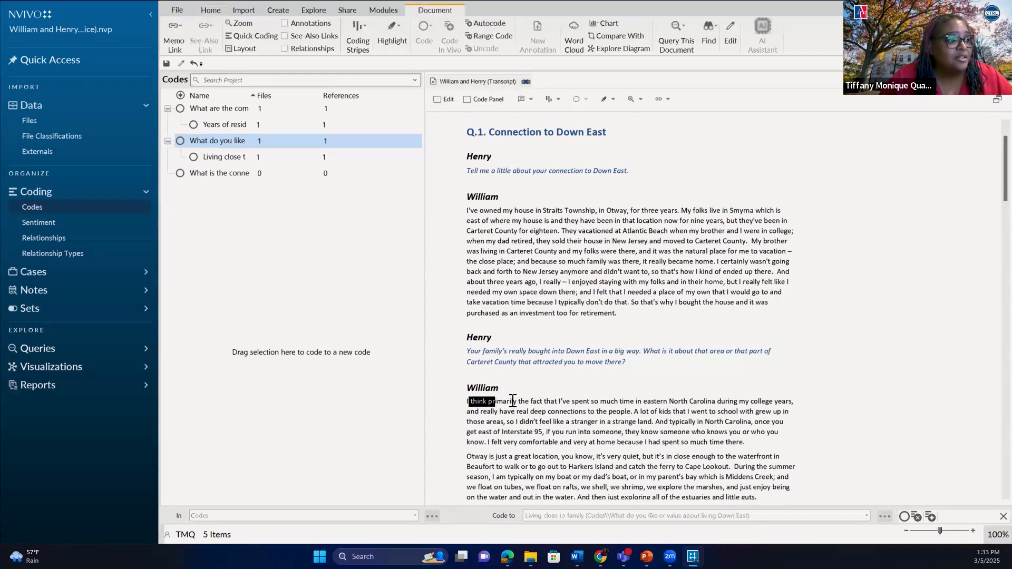
drag(618, 403, 266, 174)
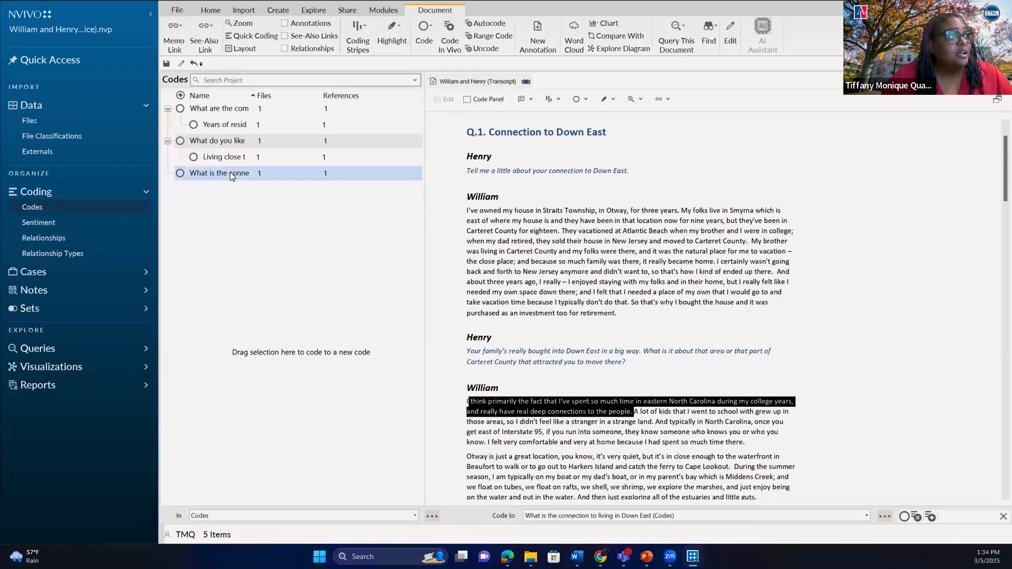
- Create a child code named "Example 2" under "What is the connection to living in Down East" and expand the parent to show it
right_click(230, 172)
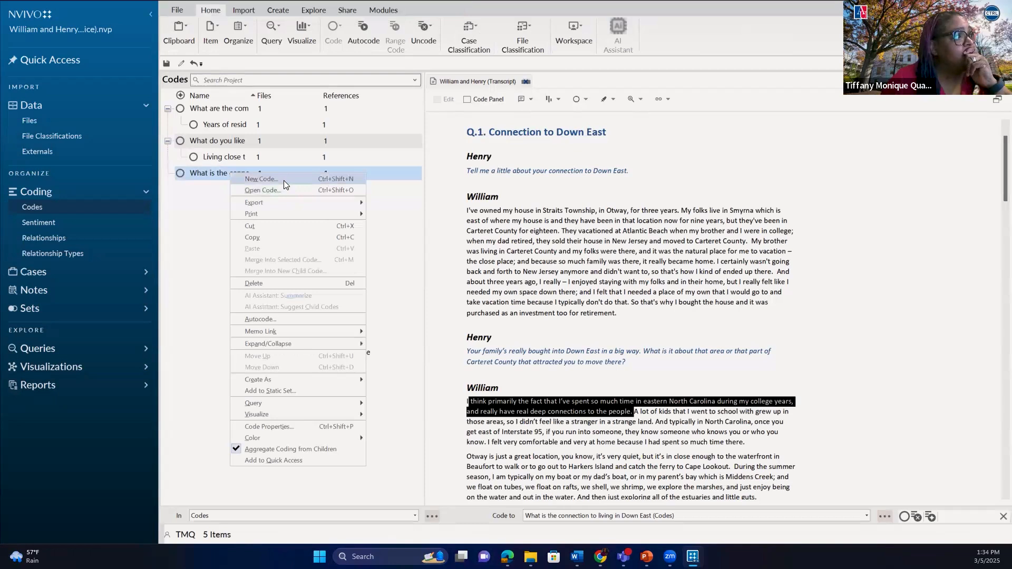
click(284, 181)
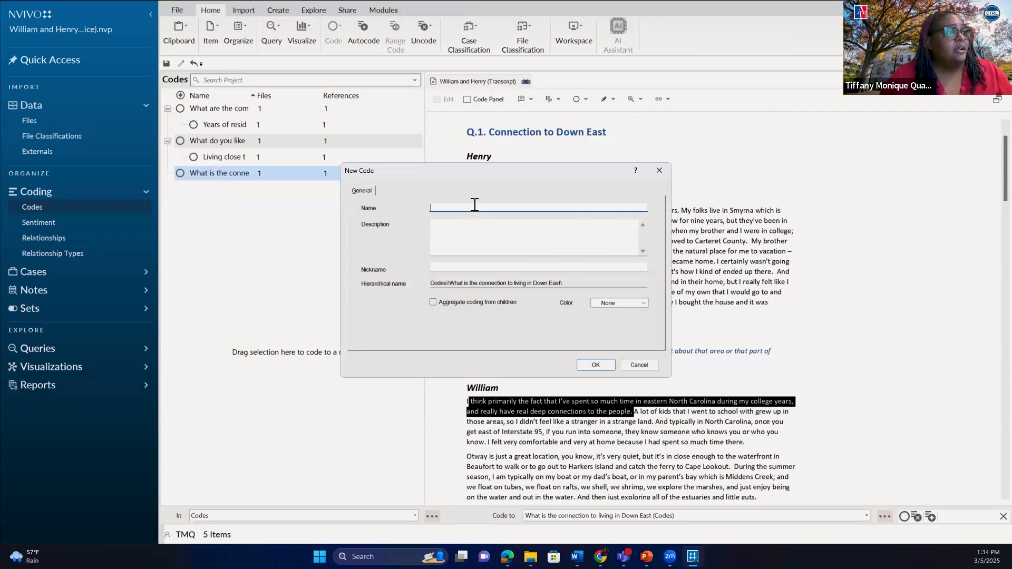
text(Exqampl,e)
key(BackSpace)
key(BackSpace)
key(BackSpace)
key(BackSpace)
key(BackSpace)
key(BackSpace)
key(BackSpace)
text(amp)
key(BackSpace)
text(mple)
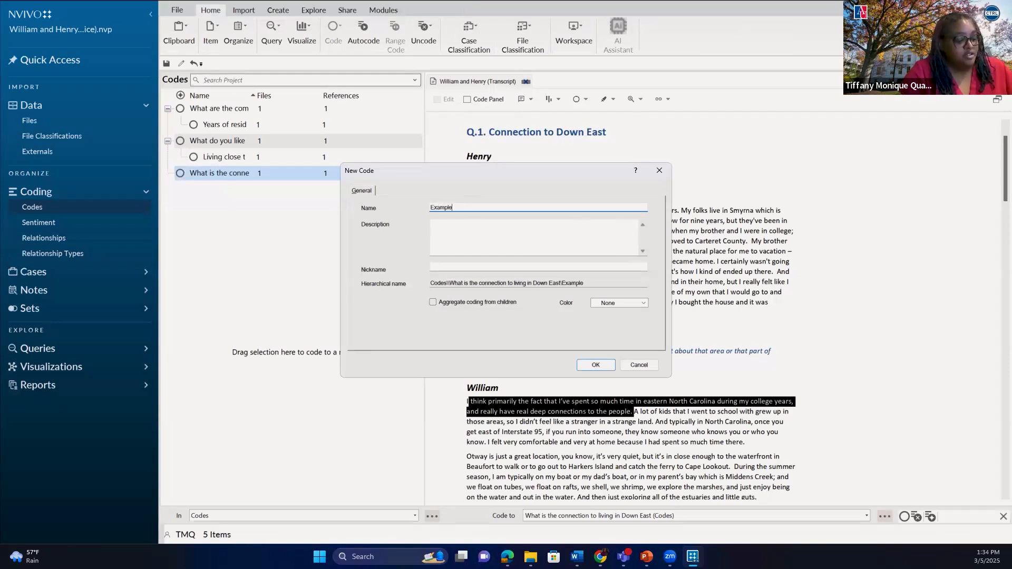
text( 2)
click(595, 365)
click(168, 173)
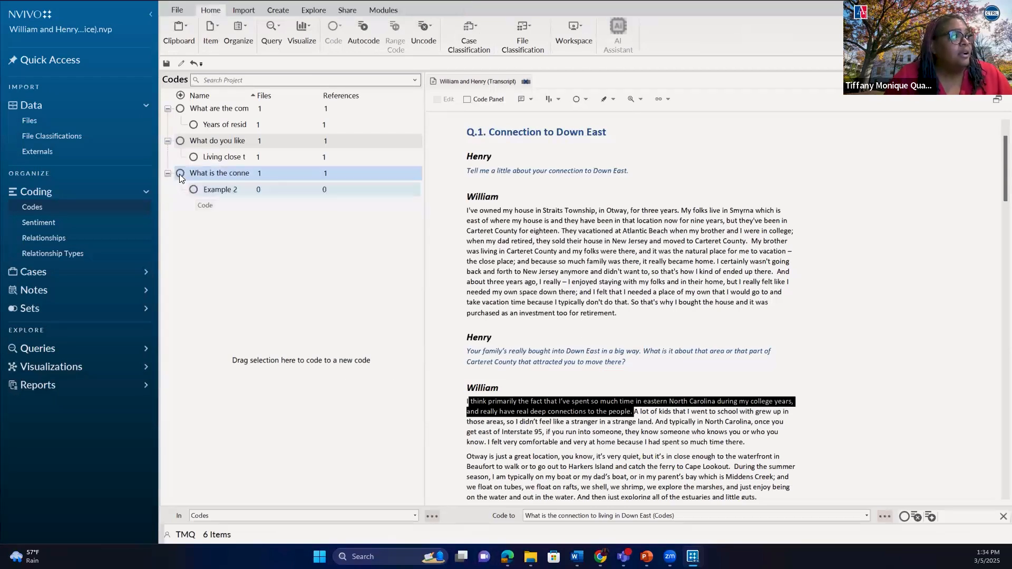
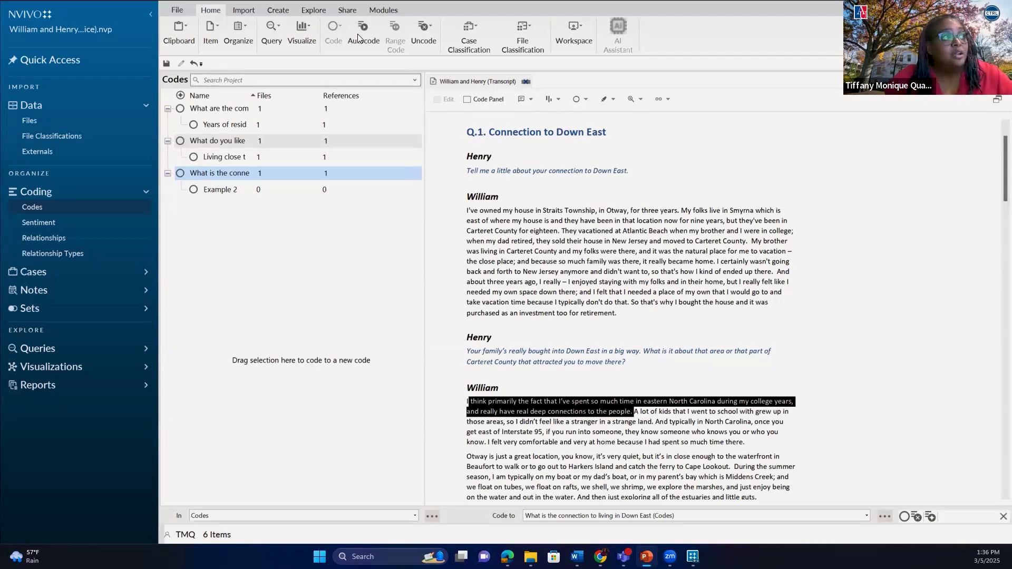
- Autocode the open William and Henry transcript by identifying themes, continuing to the list of identified themes
click(403, 375)
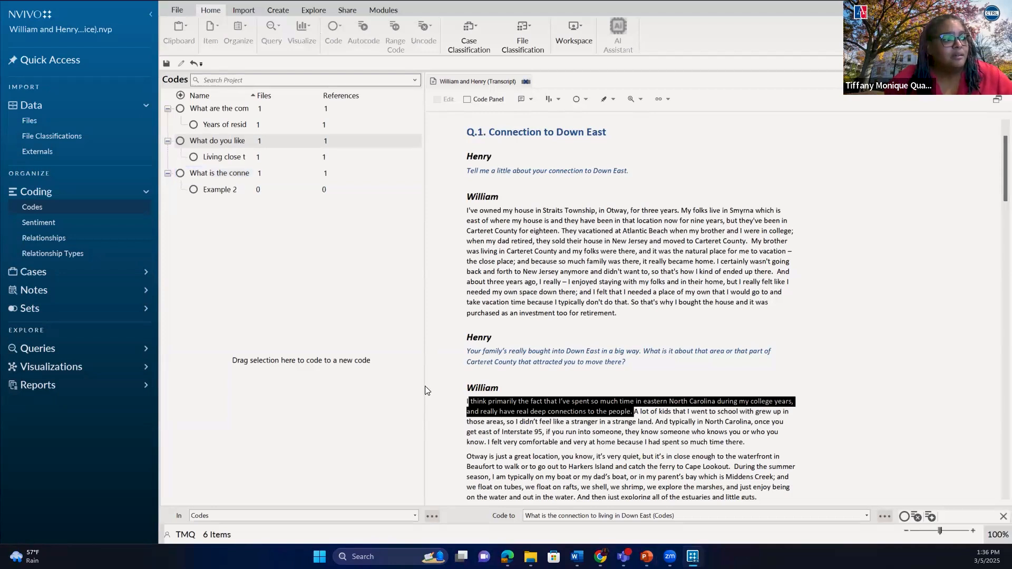
click(216, 11)
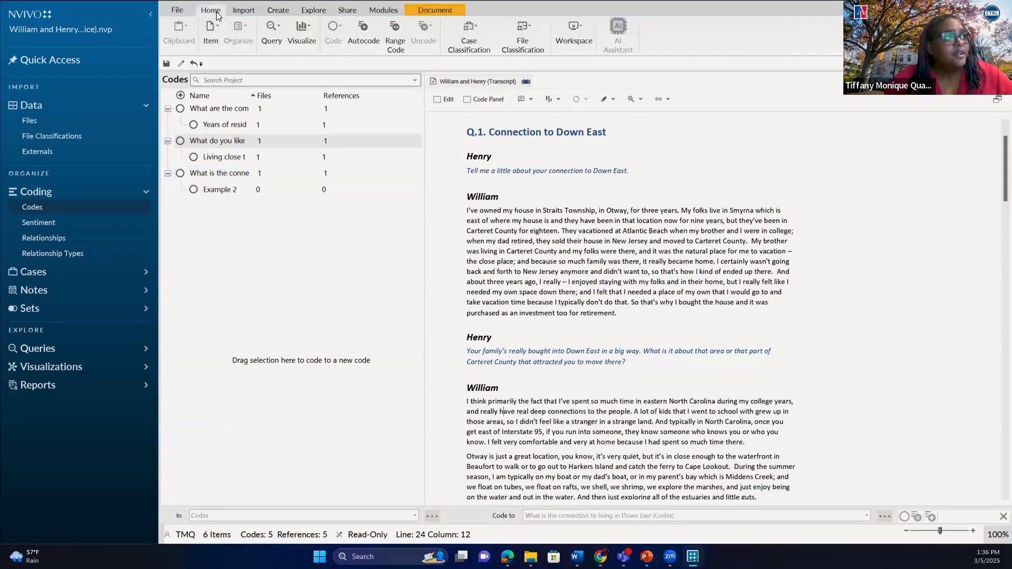
click(362, 34)
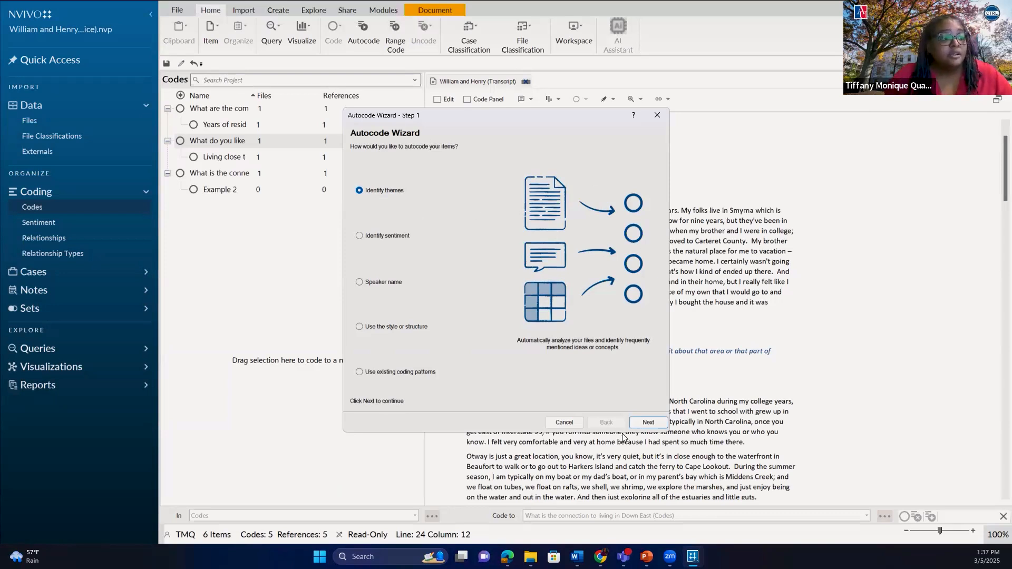
click(656, 426)
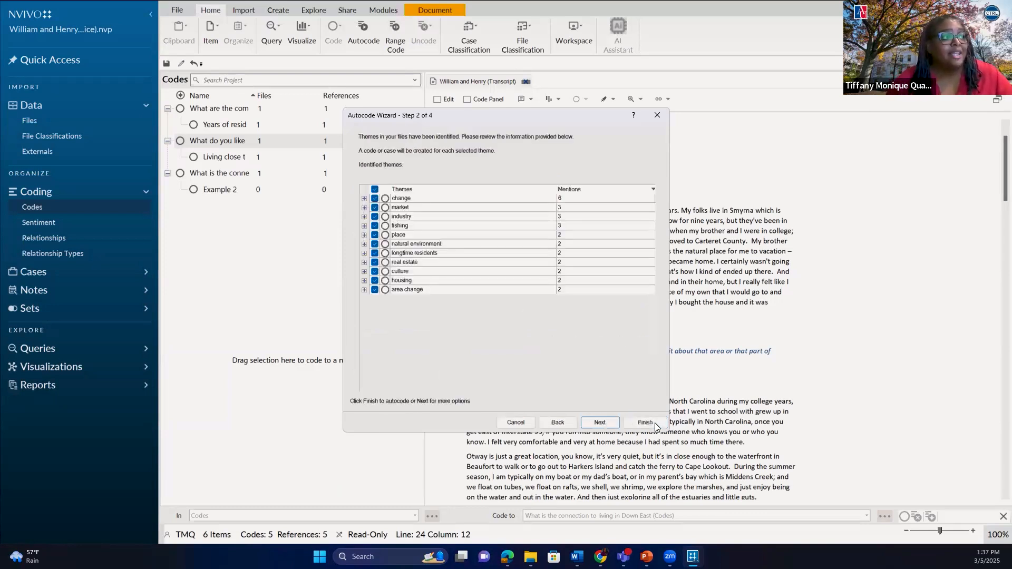
- Expand every identified theme from change to area change and examine the subthemes and their mentions
click(364, 198)
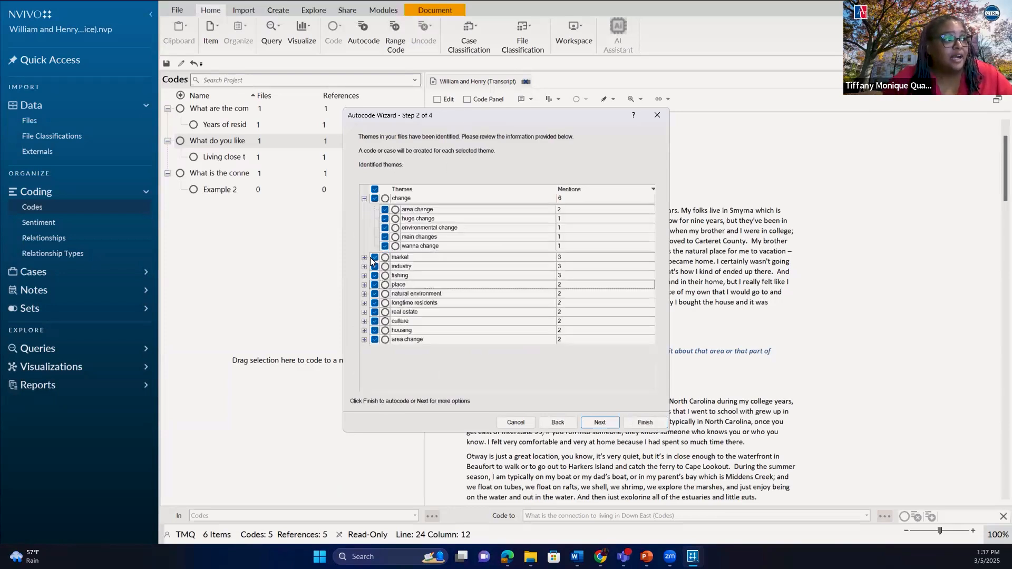
click(363, 257)
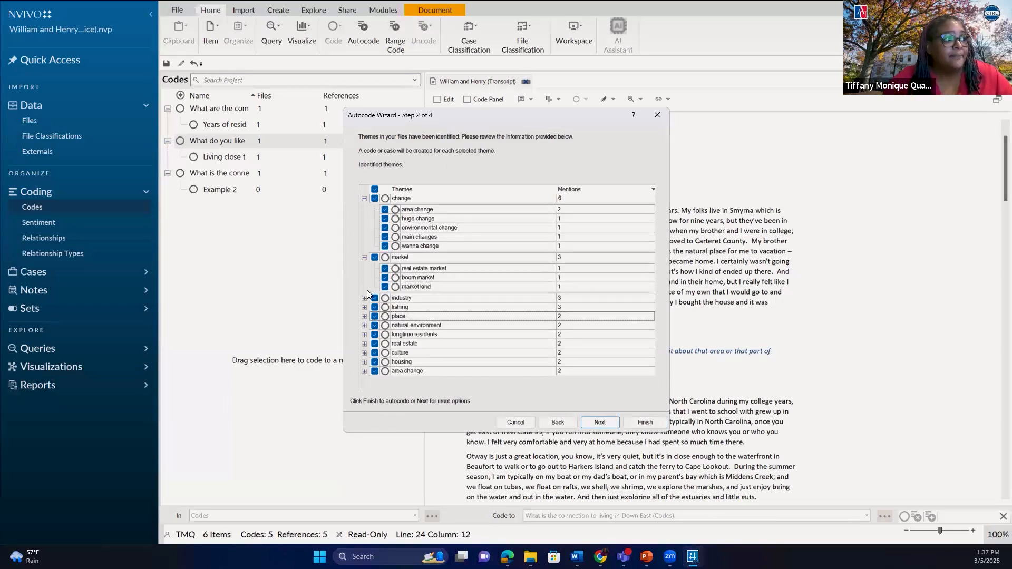
click(364, 298)
click(364, 339)
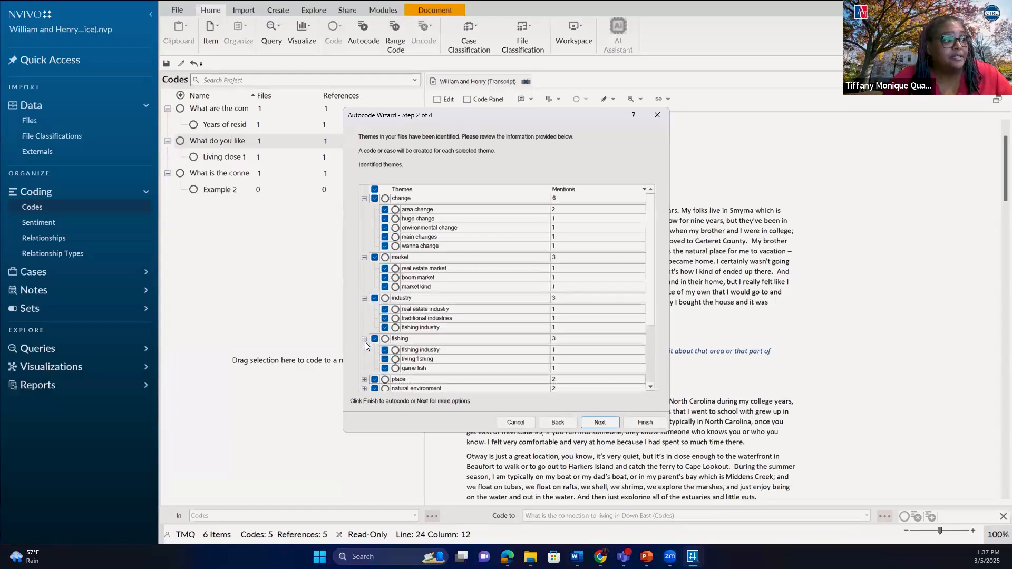
click(364, 379)
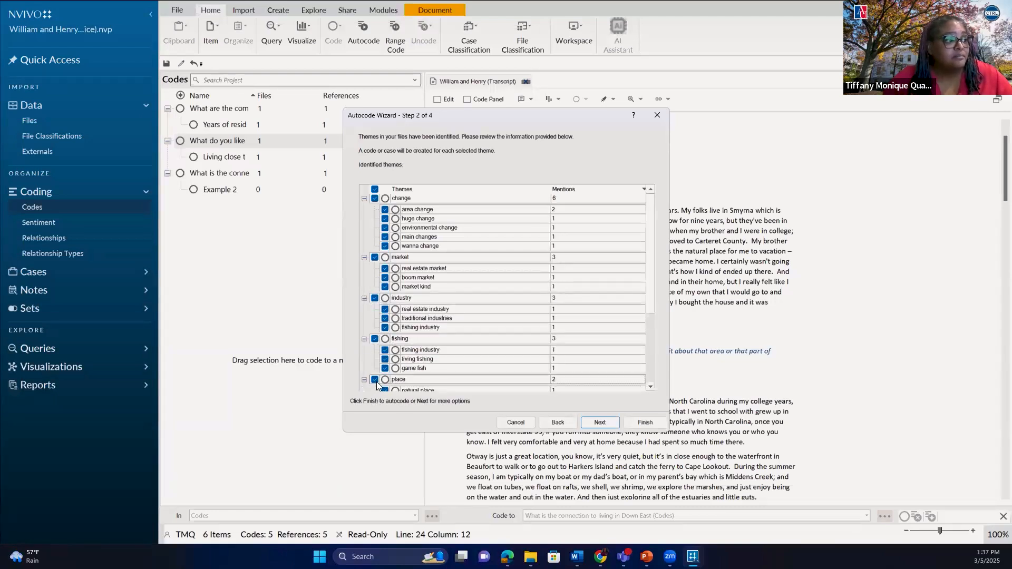
scroll(363, 381, down, 2)
click(364, 352)
scroll(364, 369, down, 1)
click(363, 347)
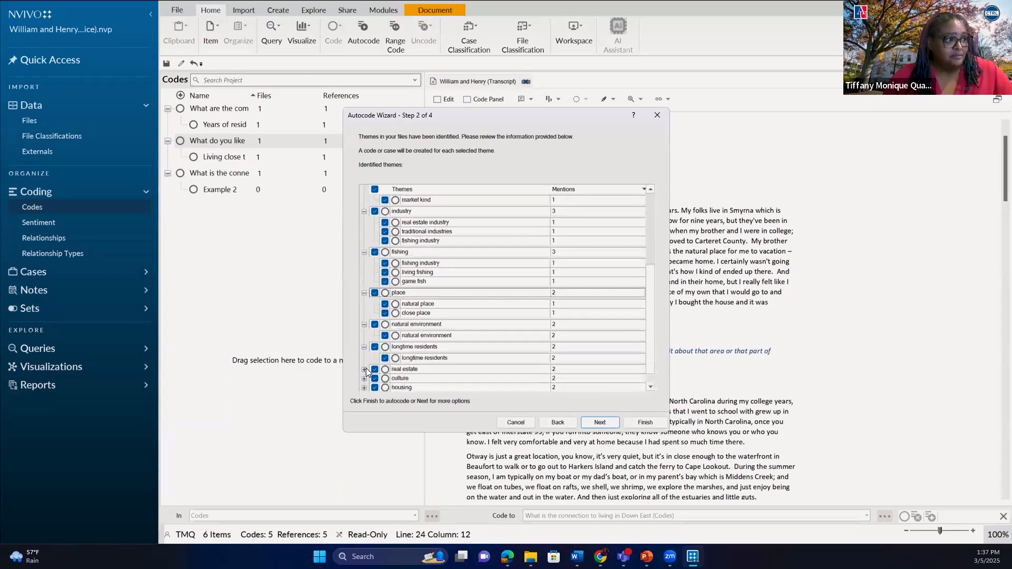
click(363, 368)
scroll(366, 372, down, 1)
click(363, 361)
scroll(368, 376, down, 1)
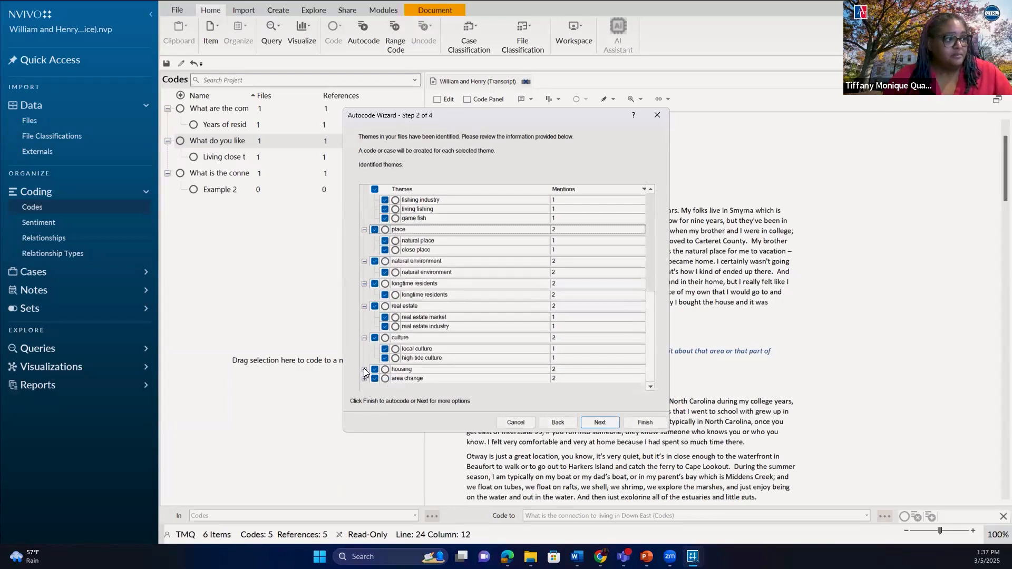
click(364, 370)
scroll(366, 379, down, 1)
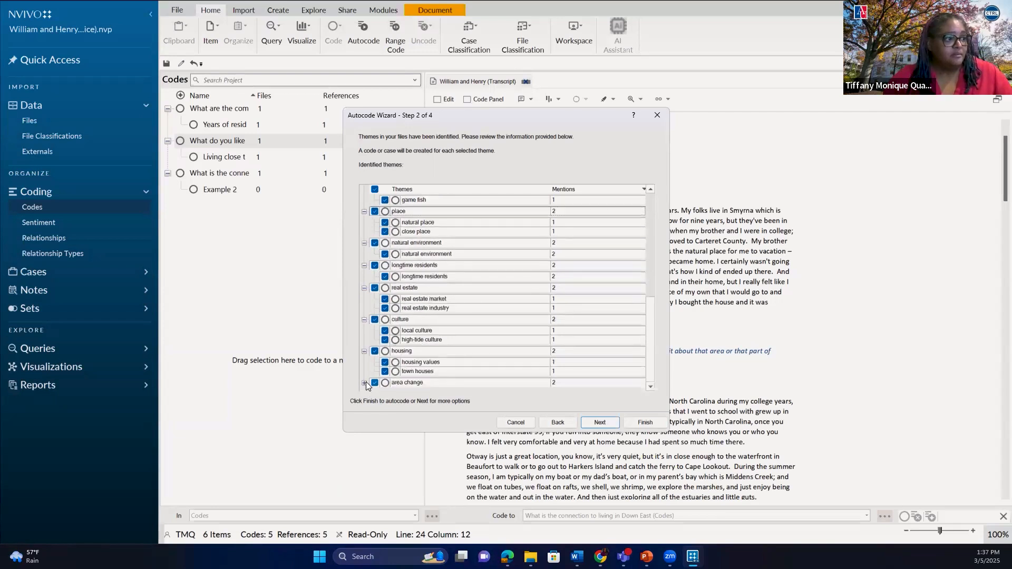
click(365, 383)
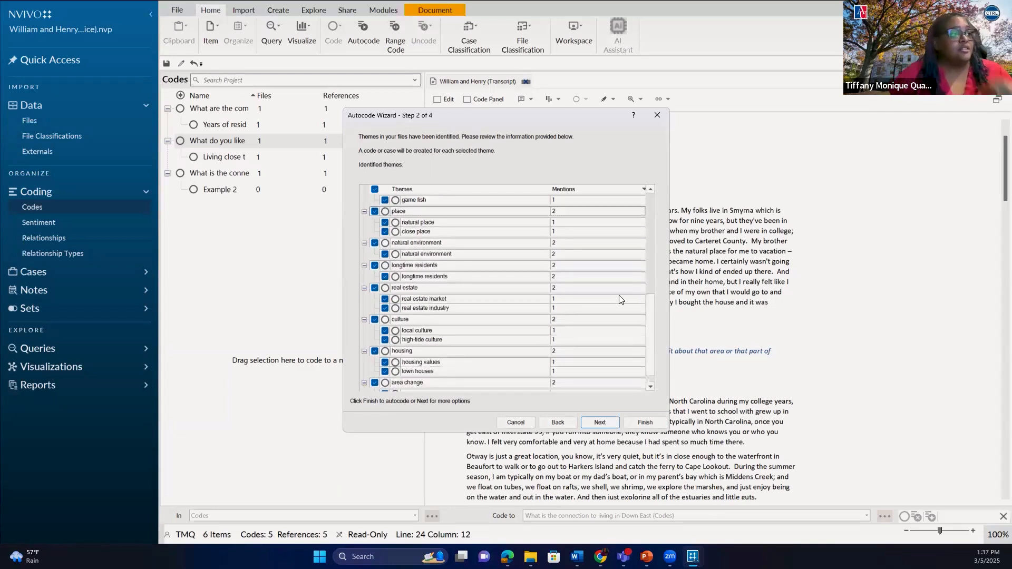
scroll(620, 303, up, 6)
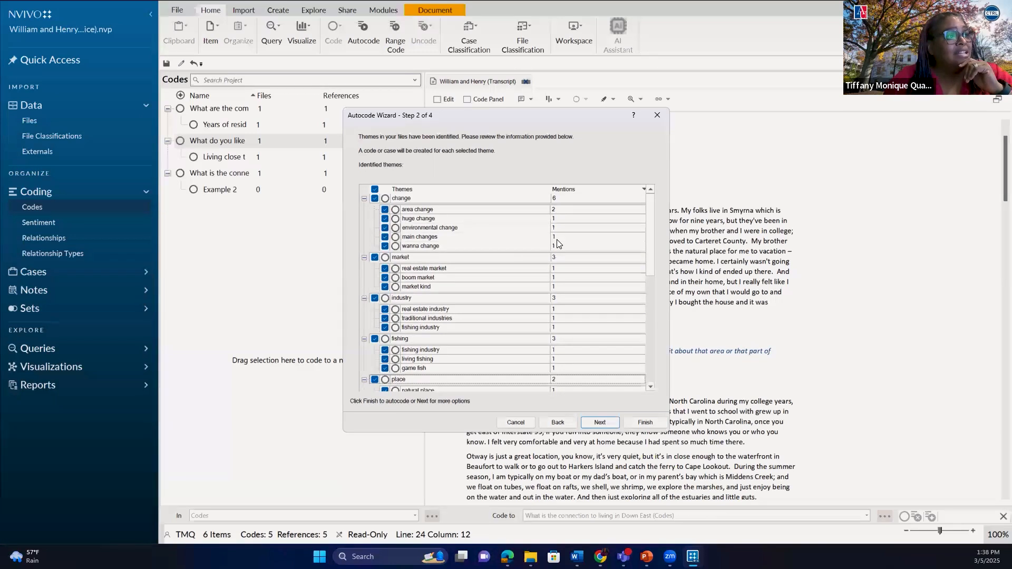
- Exclude the "main changes" subtheme under change from autocoding and look through the remaining selected themes
click(385, 237)
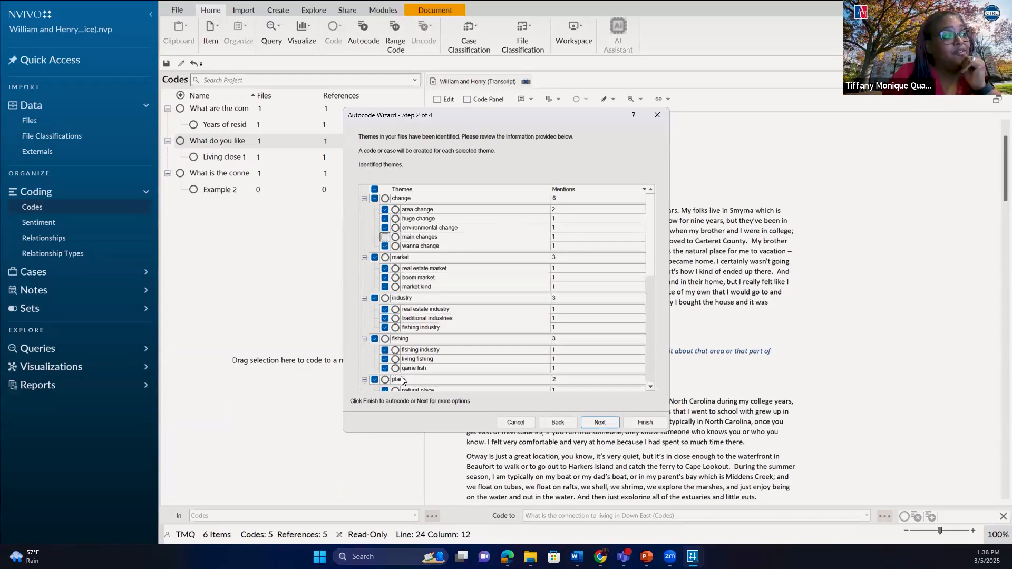
scroll(413, 279, down, 3)
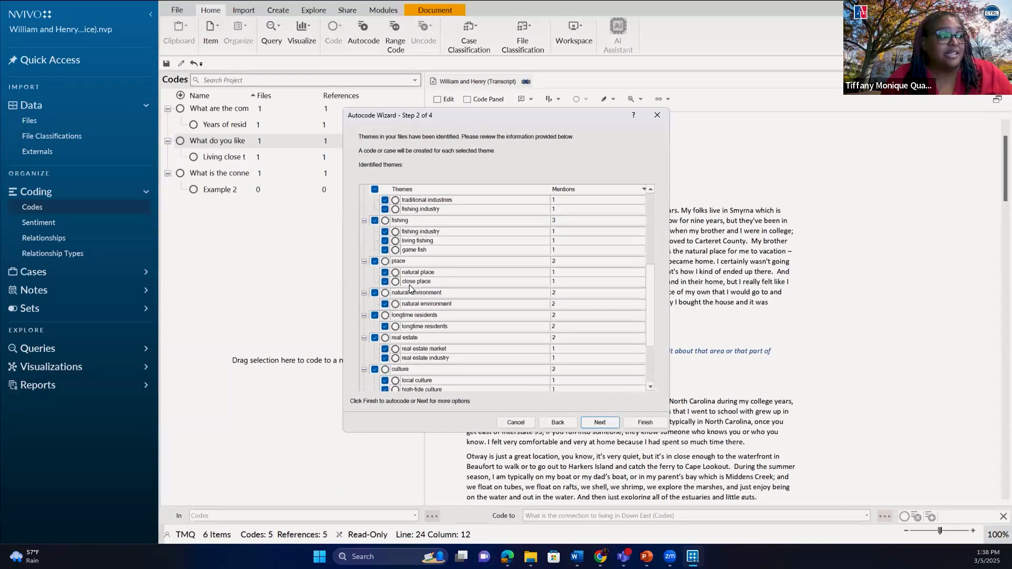
scroll(412, 319, down, 1)
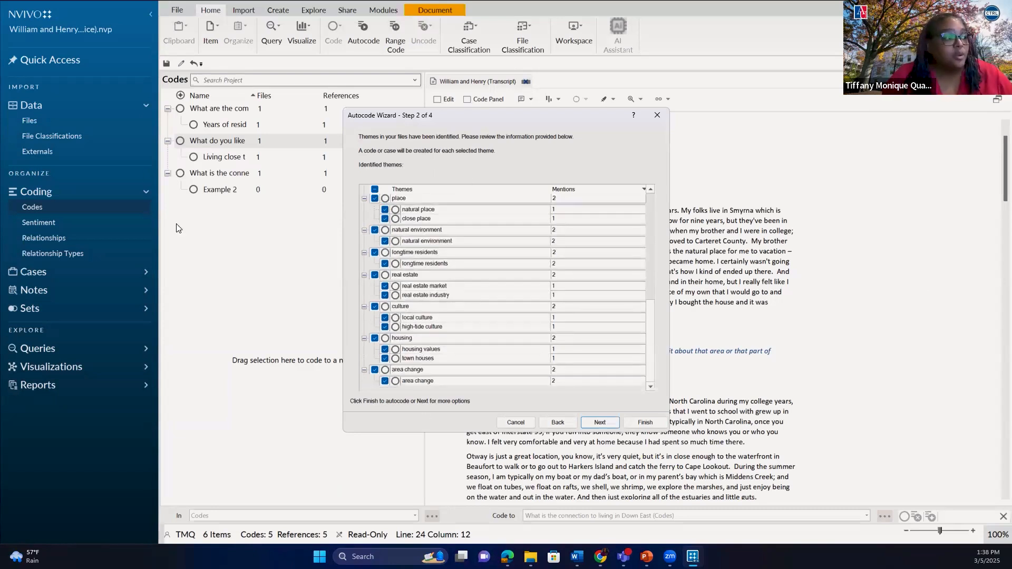
scroll(431, 270, up, 5)
click(385, 237)
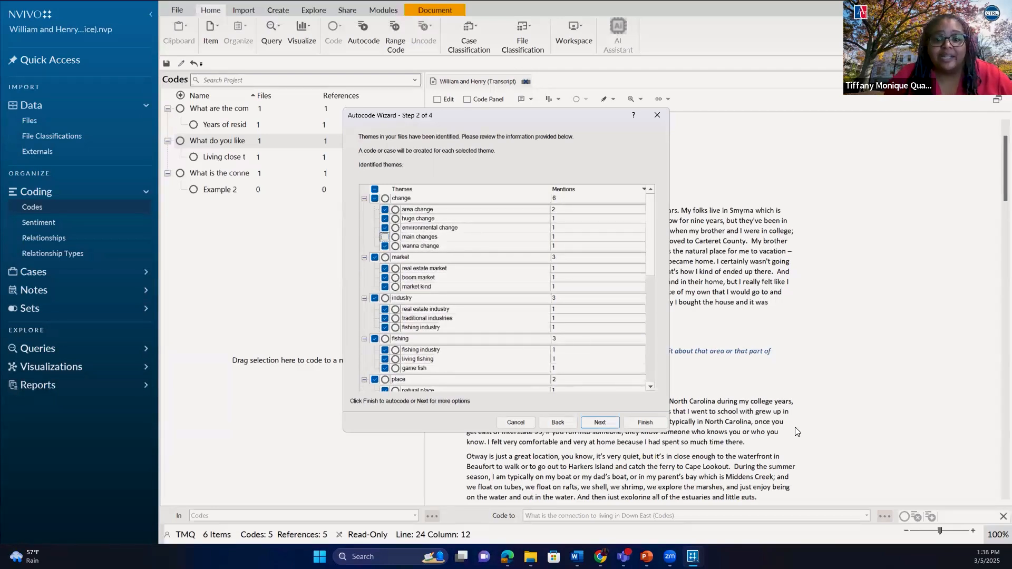
- Finish the theme autocoding at sentence level, placing the results in the Autocoded Themes folder under Codes
click(600, 422)
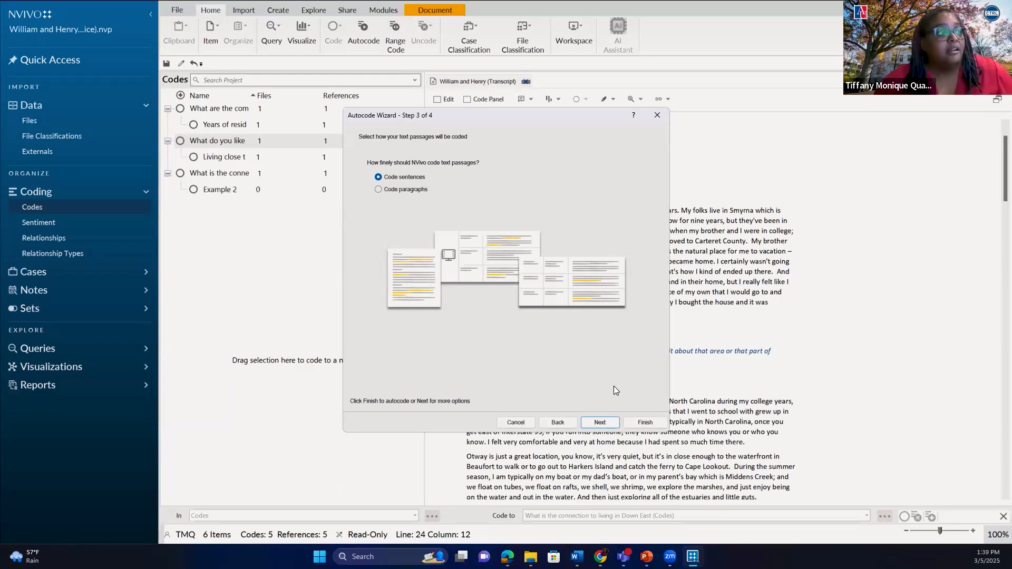
click(600, 422)
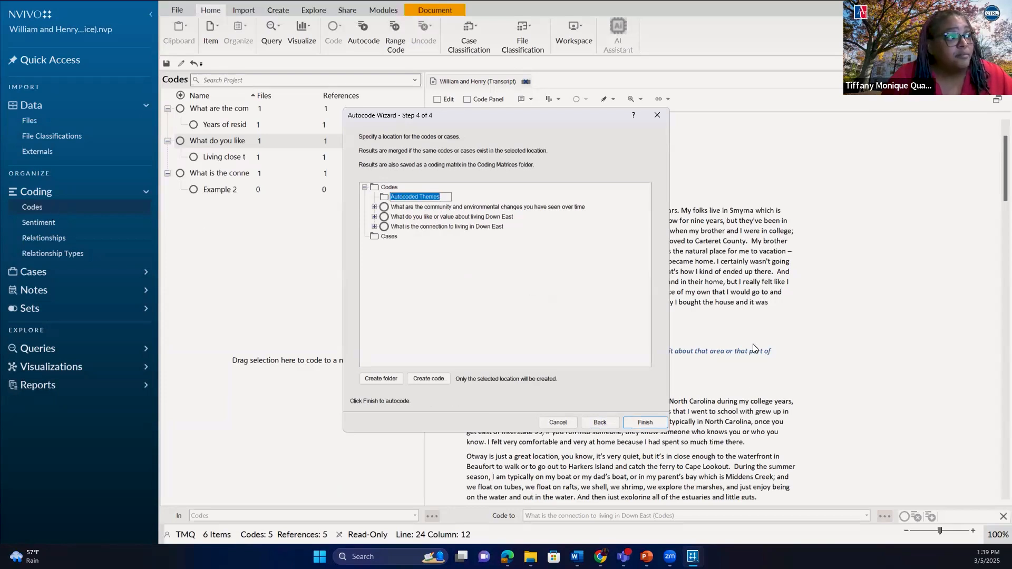
click(644, 424)
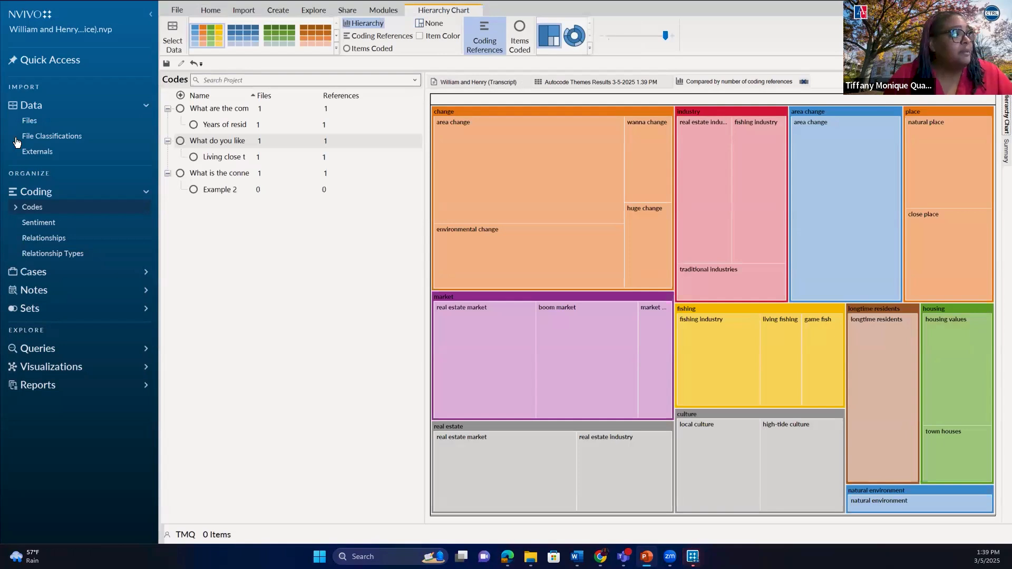
- Show the Autocoded Themes codes and expand the change theme to view its child codes
click(15, 211)
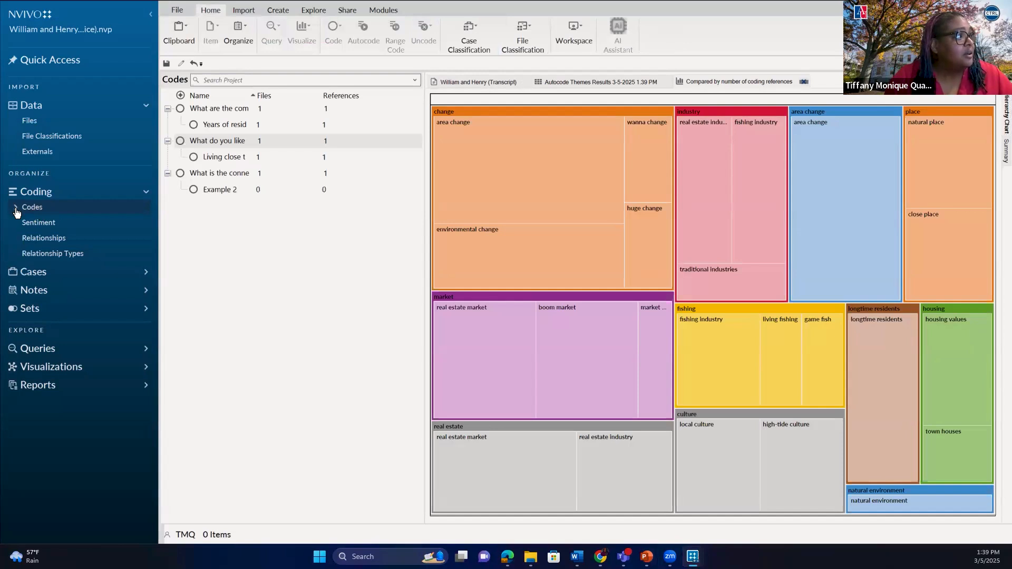
click(16, 208)
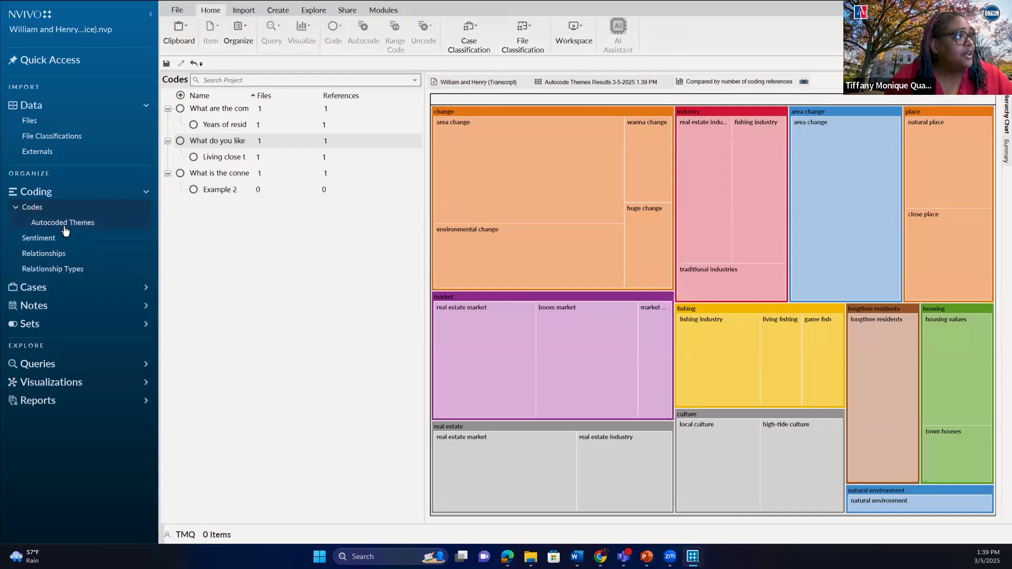
click(63, 226)
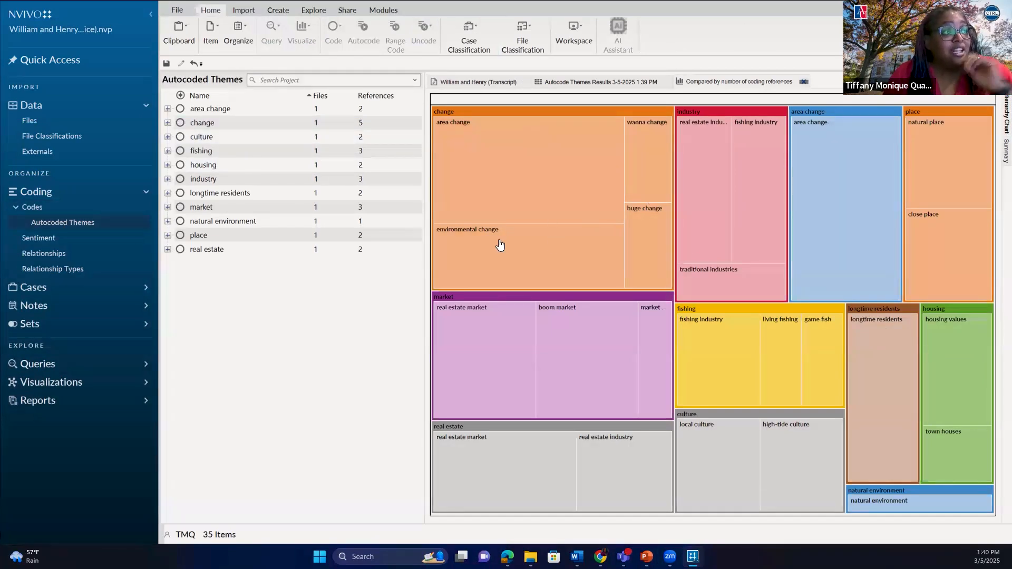
mouse_move(500, 245)
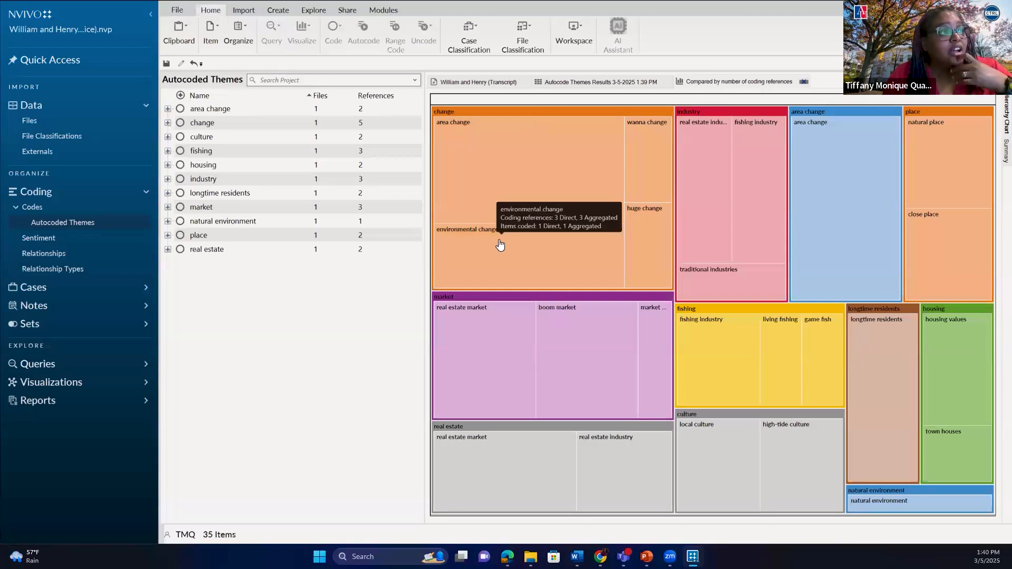
click(167, 122)
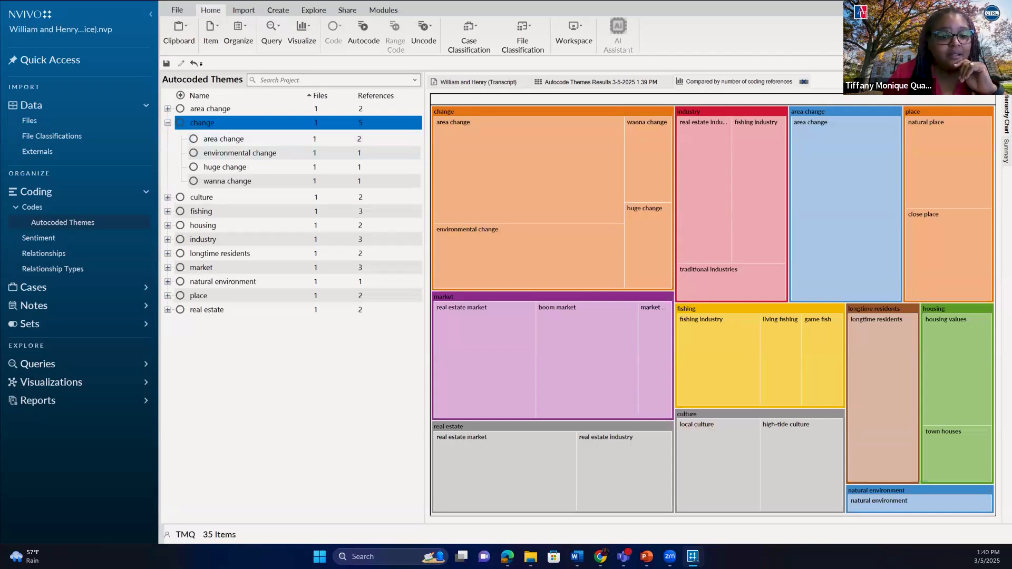
- Open the "area change" code under change and read its coded transcript references
key(alt+Tab)
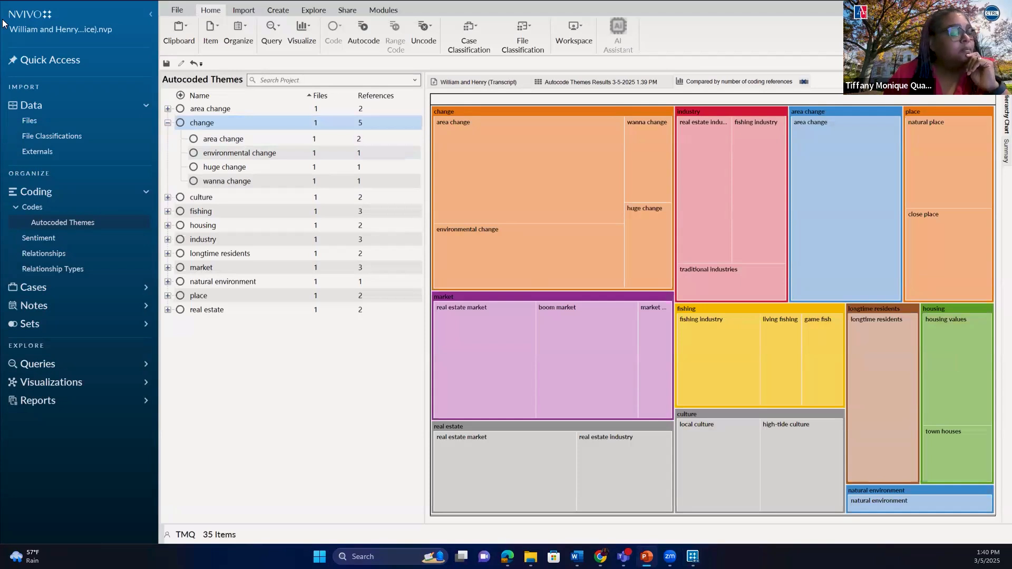
click(217, 137)
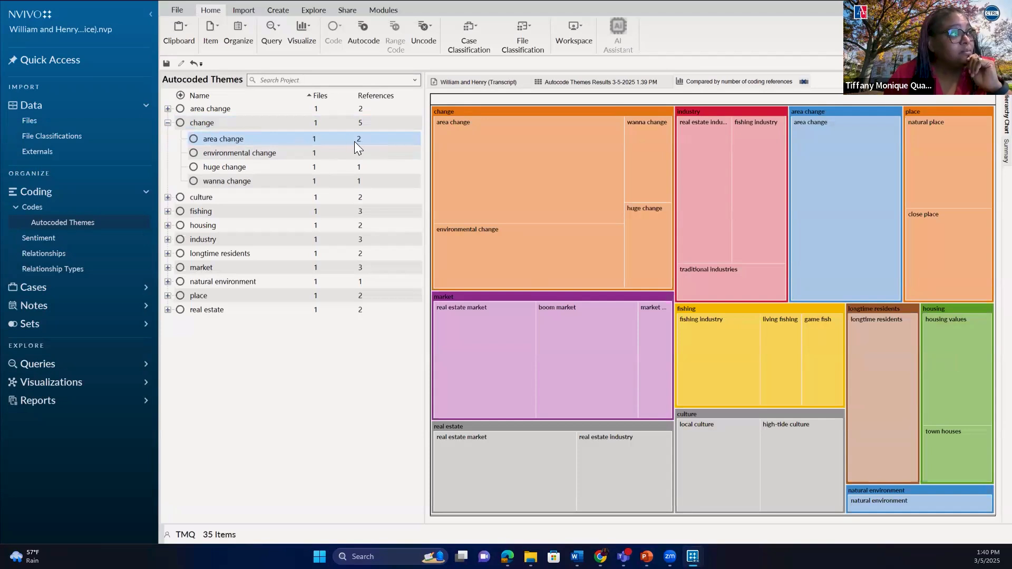
key(ctrl+f)
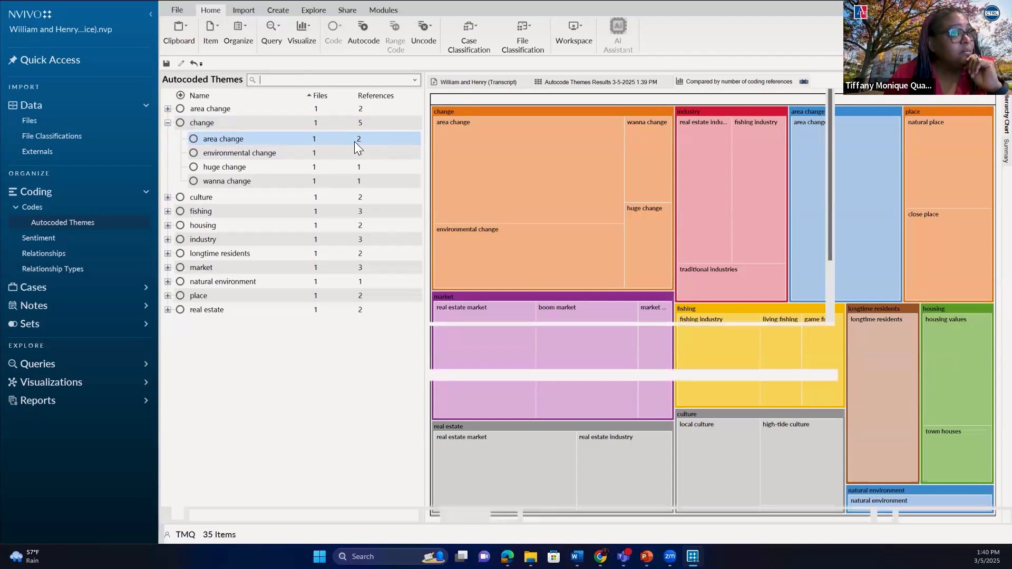
double_click(333, 141)
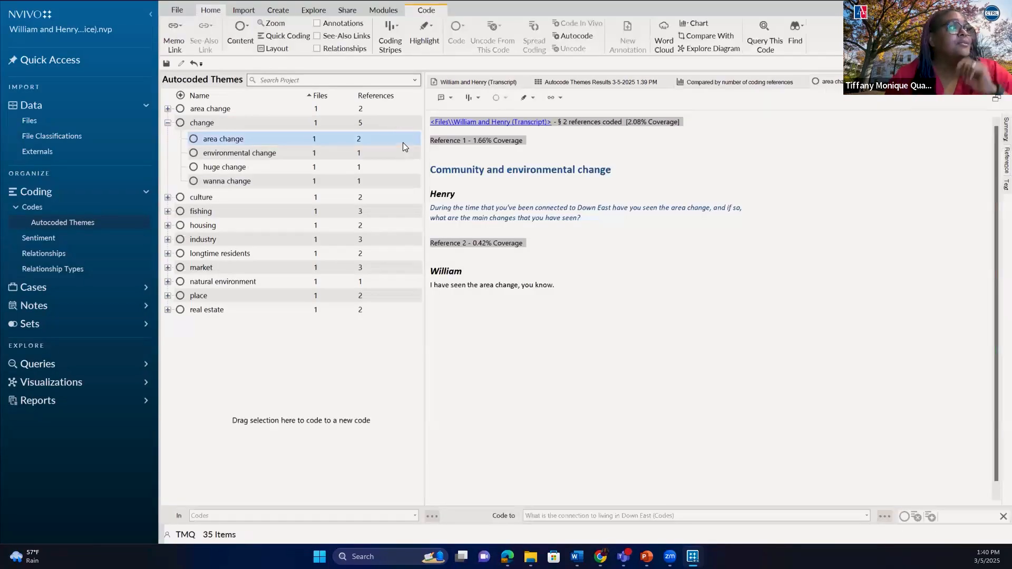
click(260, 143)
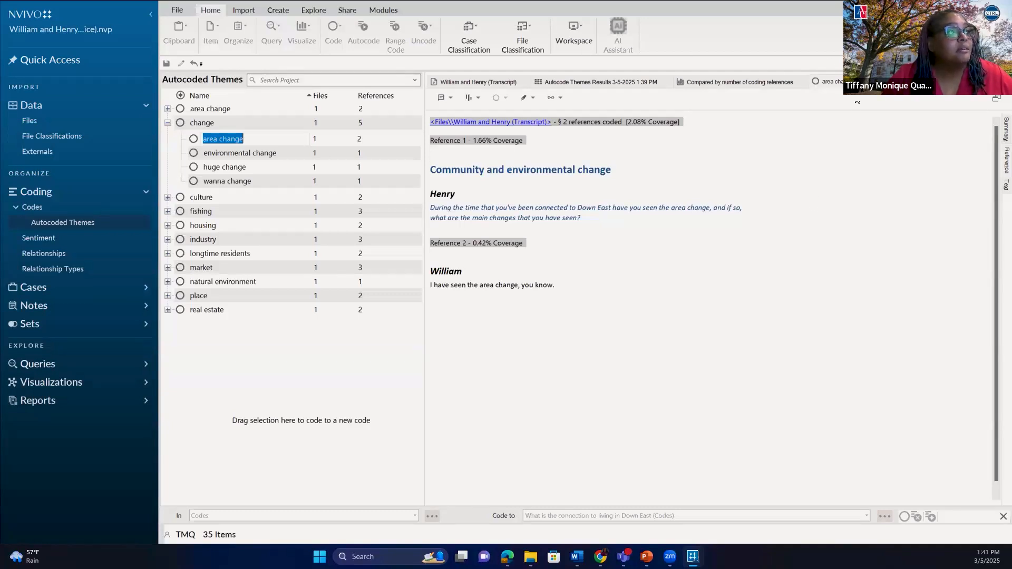
click(782, 261)
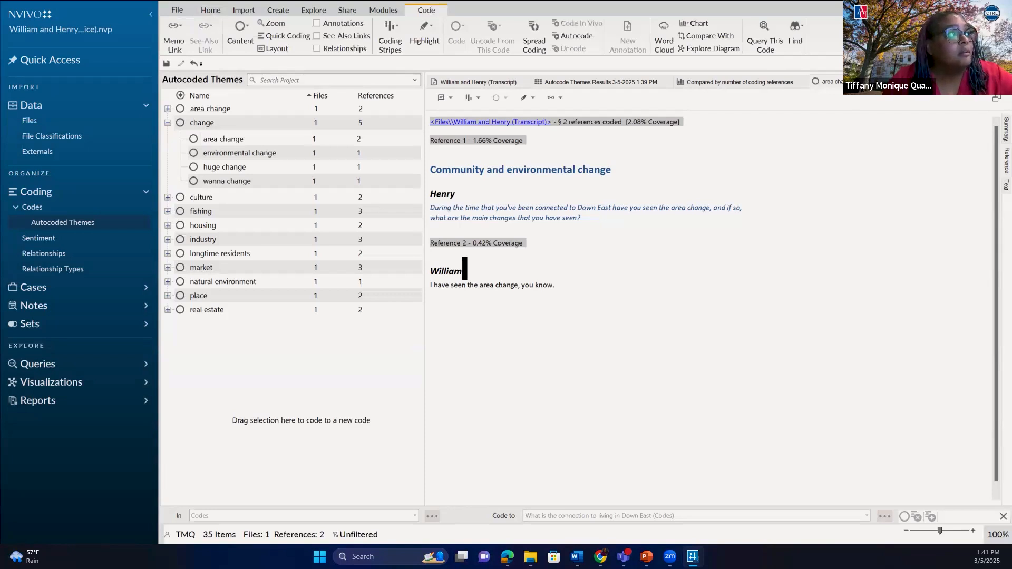
- Try to autocode by identifying sentiment, coding whole paragraphs
click(181, 13)
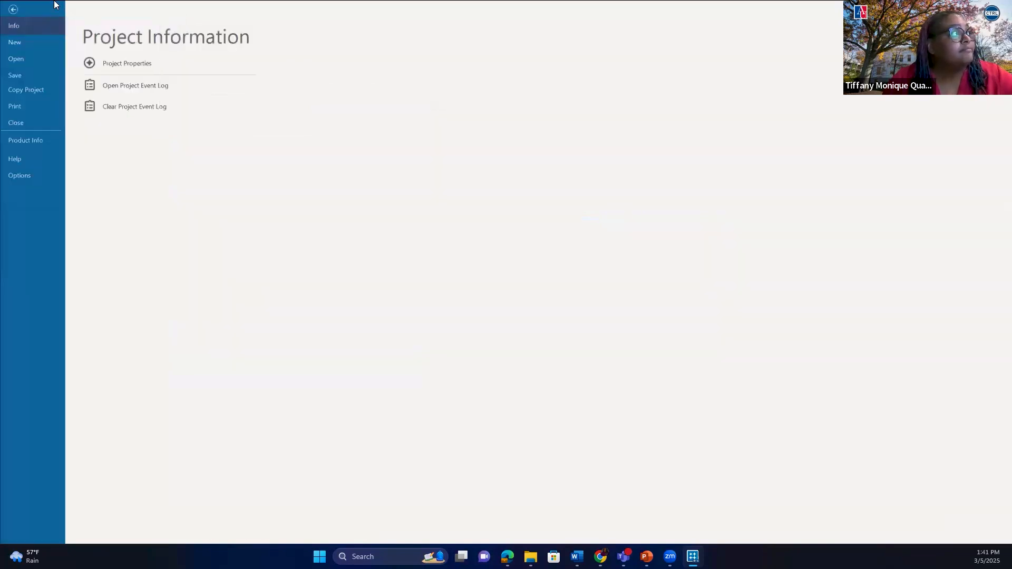
click(16, 10)
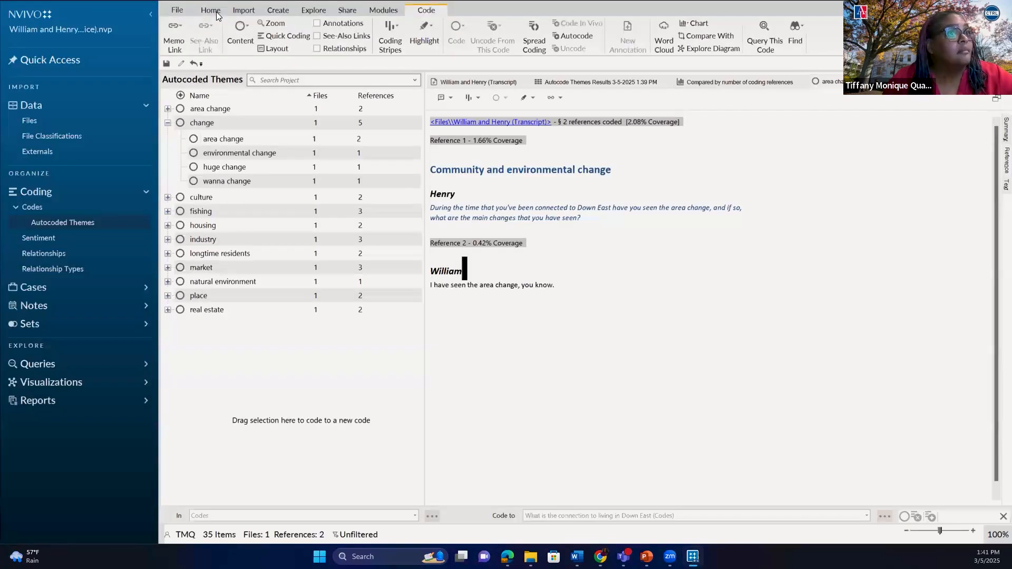
click(216, 10)
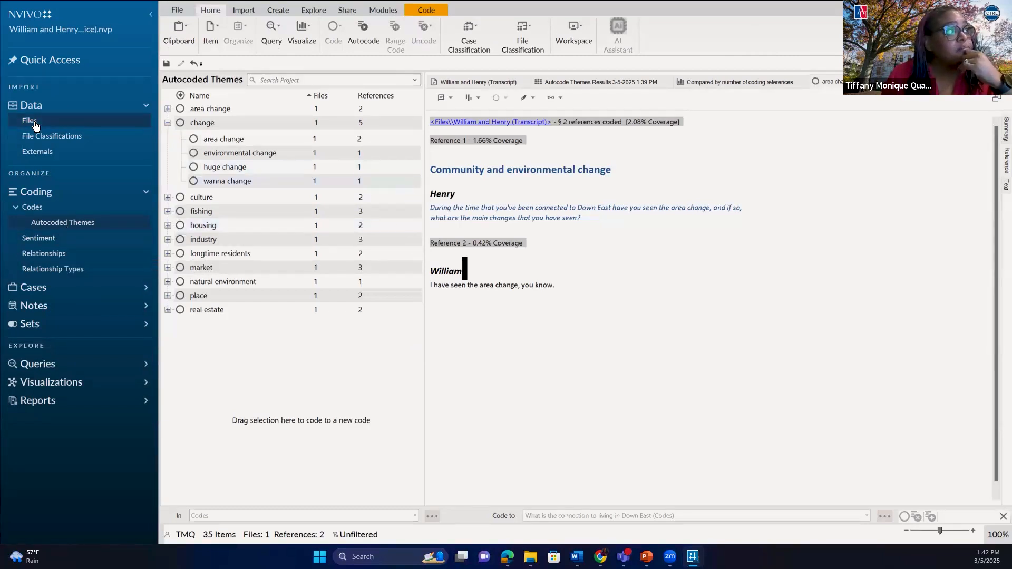
click(366, 31)
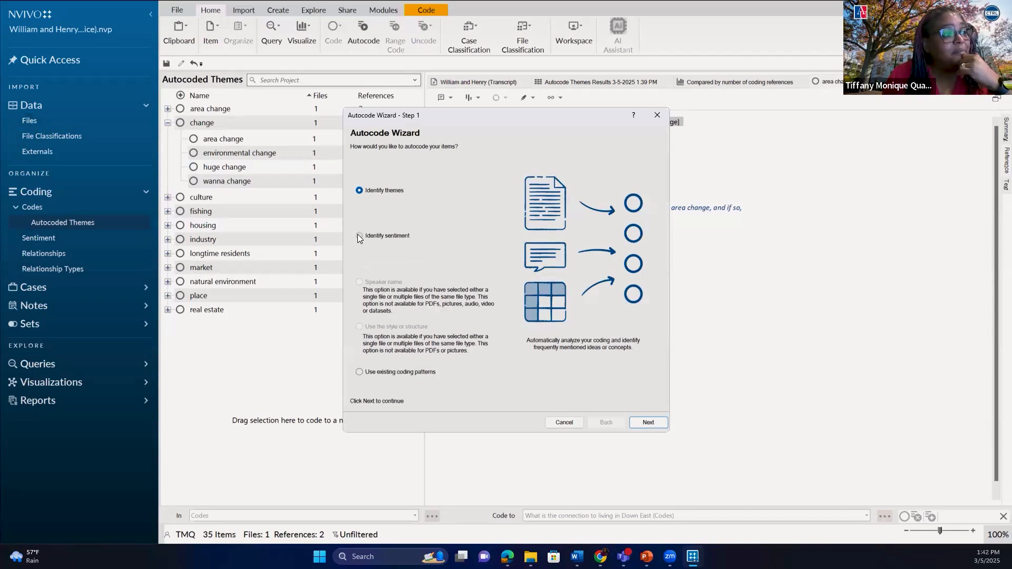
click(359, 236)
click(644, 424)
click(411, 194)
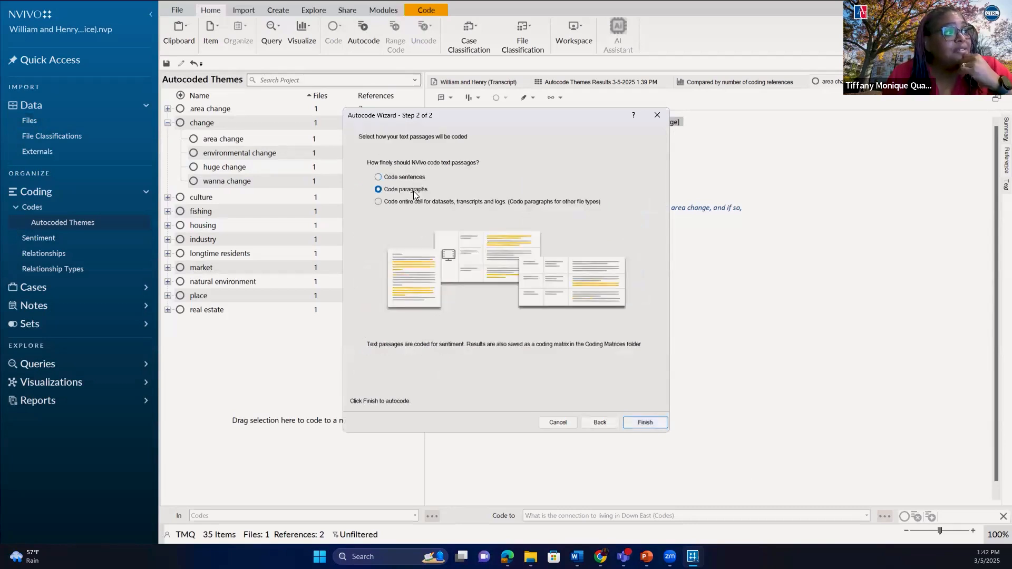
click(645, 423)
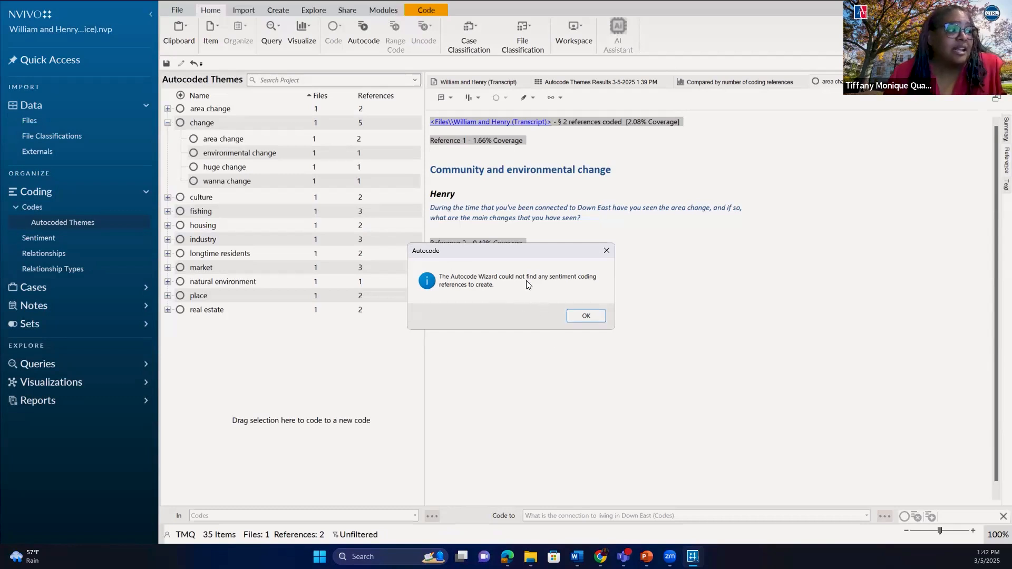
click(586, 316)
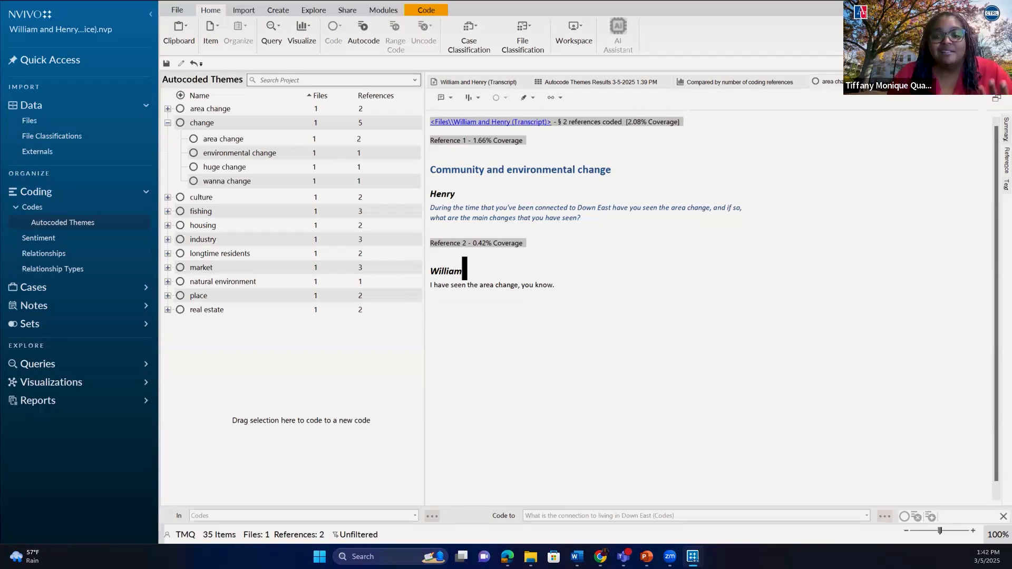
- Open the William and Henry transcript from the project's files
click(646, 557)
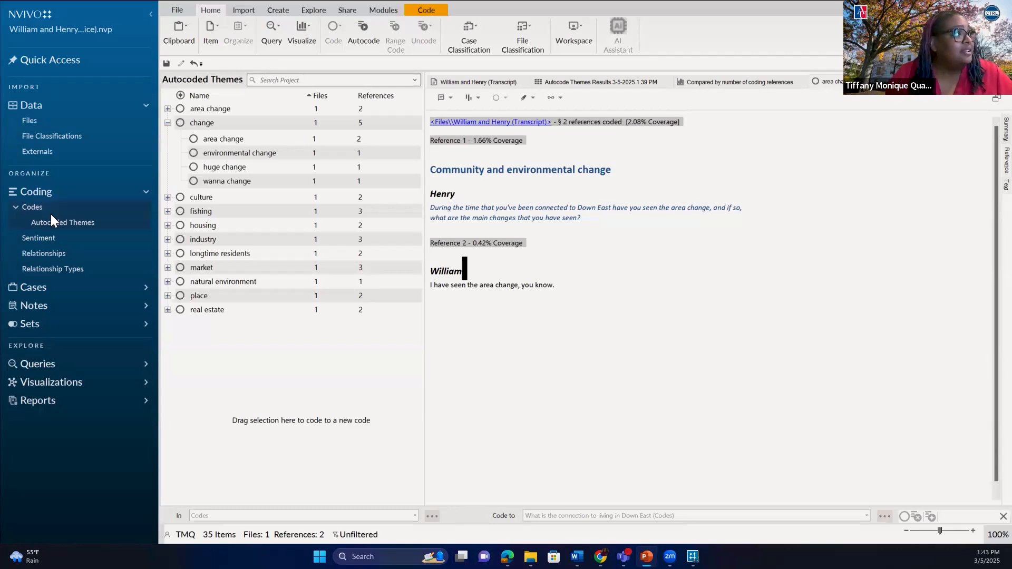
click(30, 124)
click(251, 111)
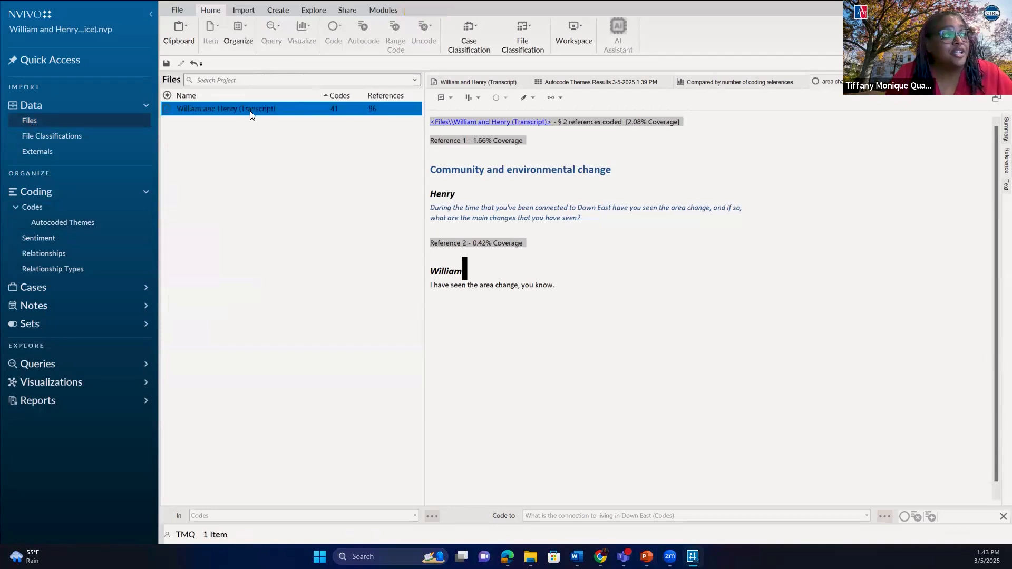
double_click(249, 111)
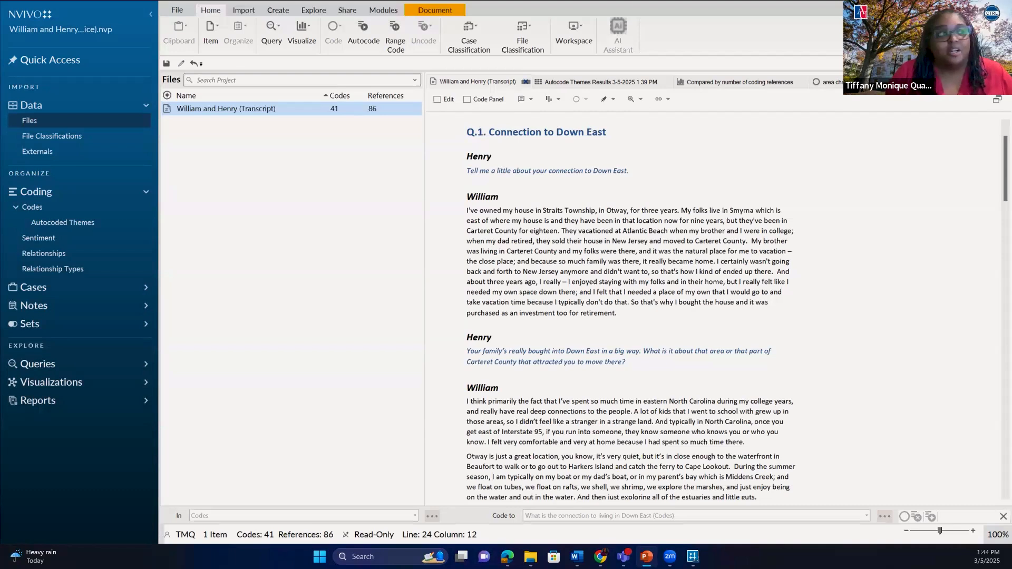
key(alt+Tab)
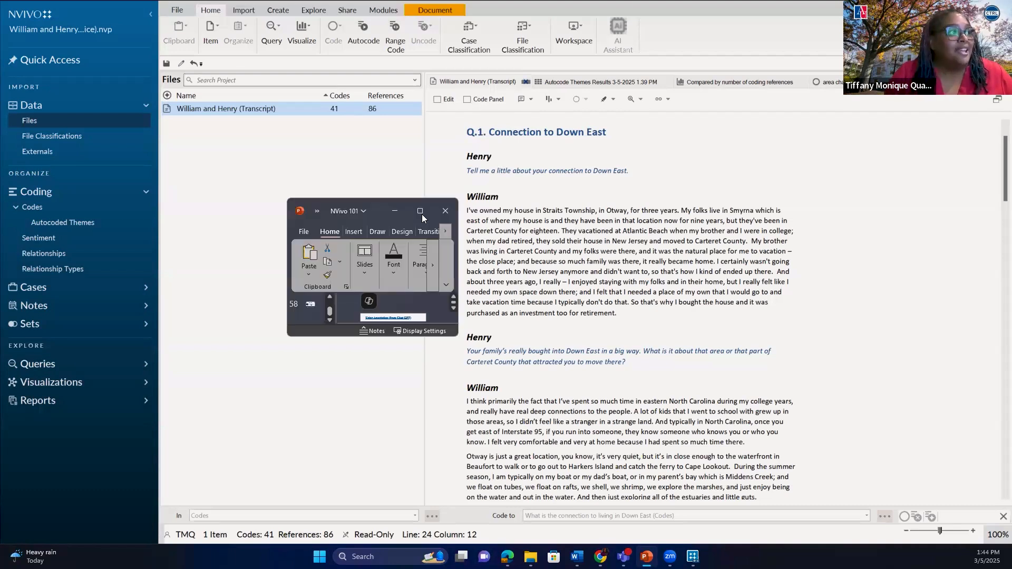
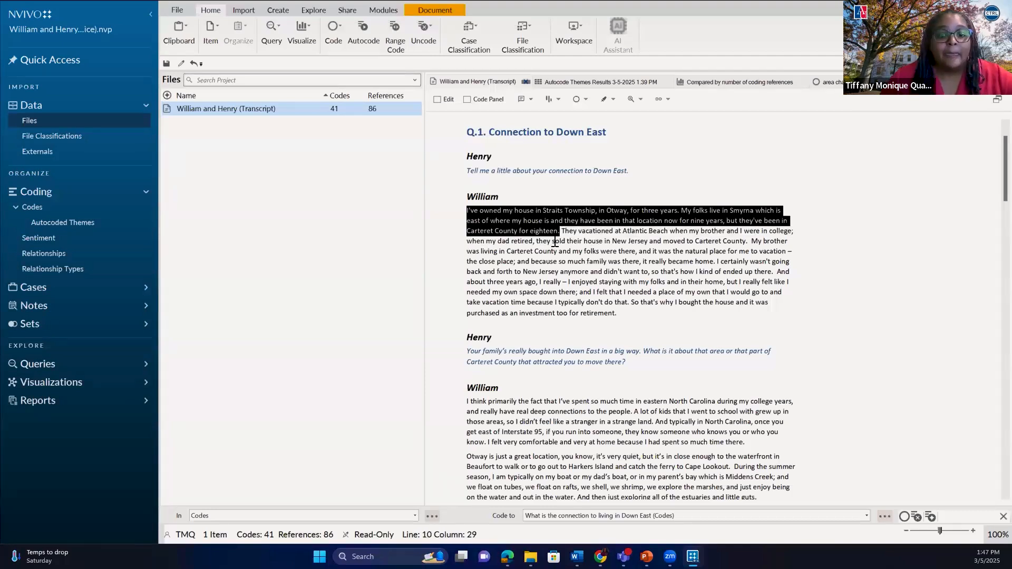
- Annotate the passage from "I've owned my house" to "Carteret County for eighteen" with the note "Years living in Otway"
right_click(529, 220)
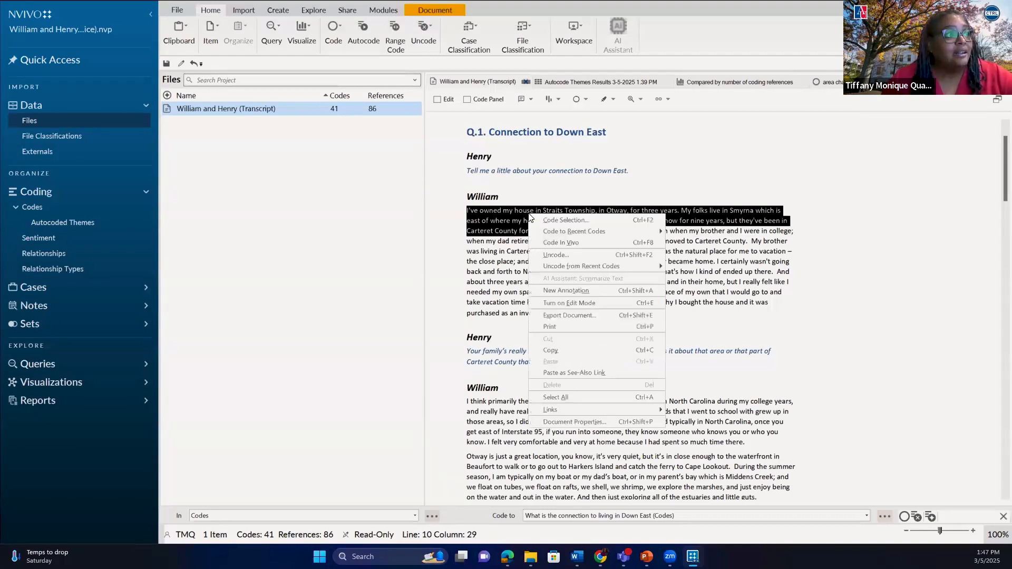
click(563, 291)
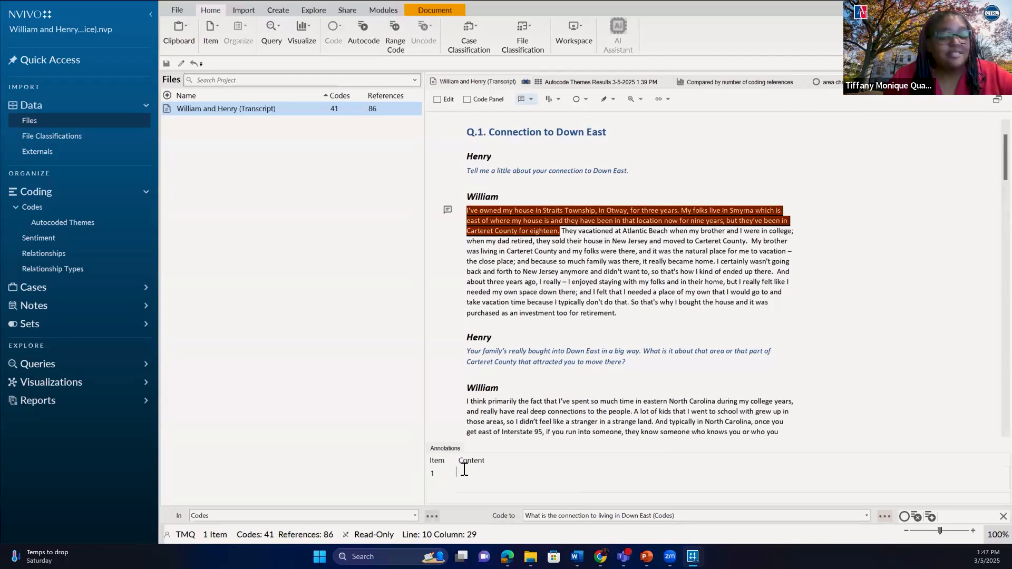
text(Ye)
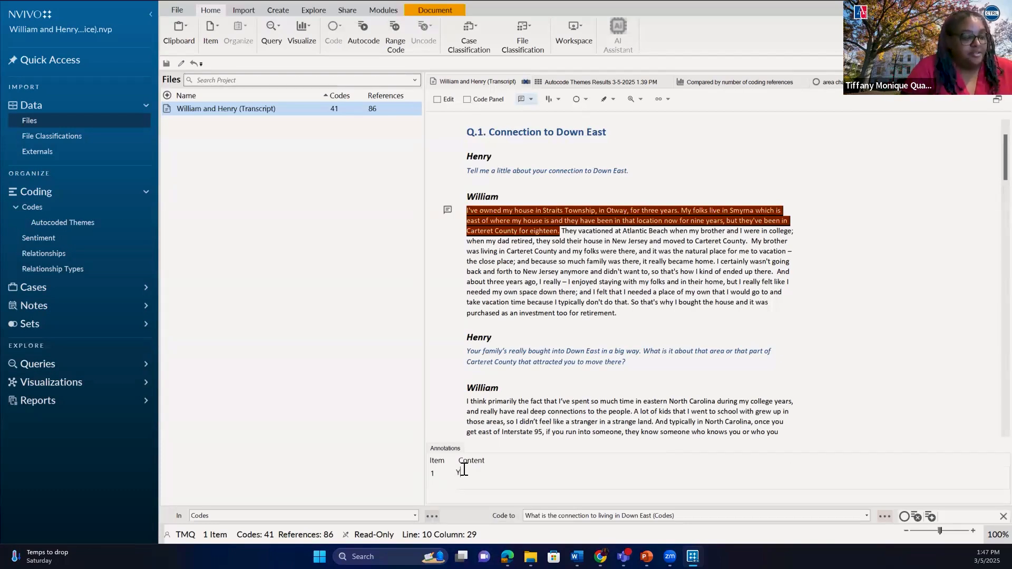
text(ars)
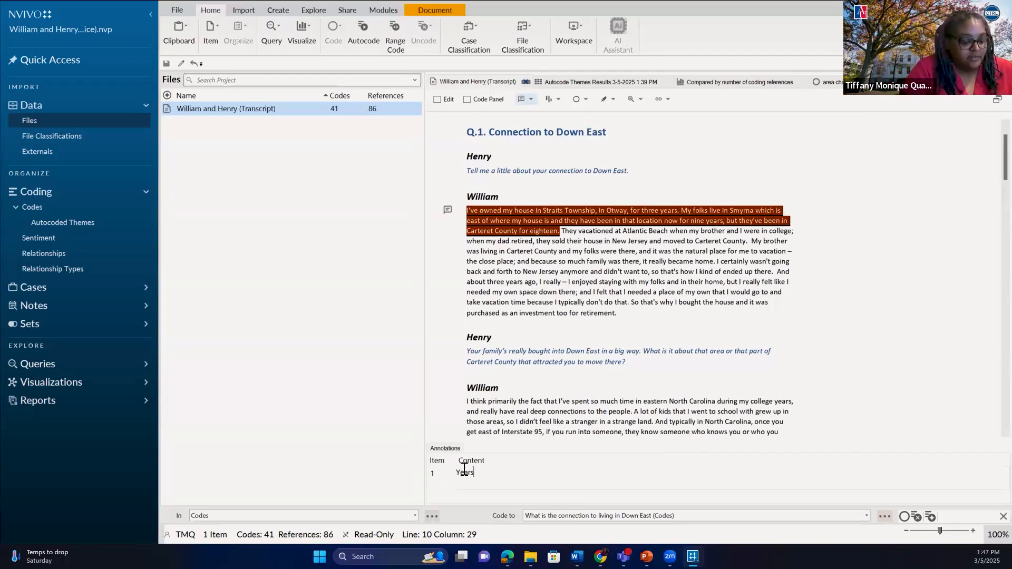
text( living i)
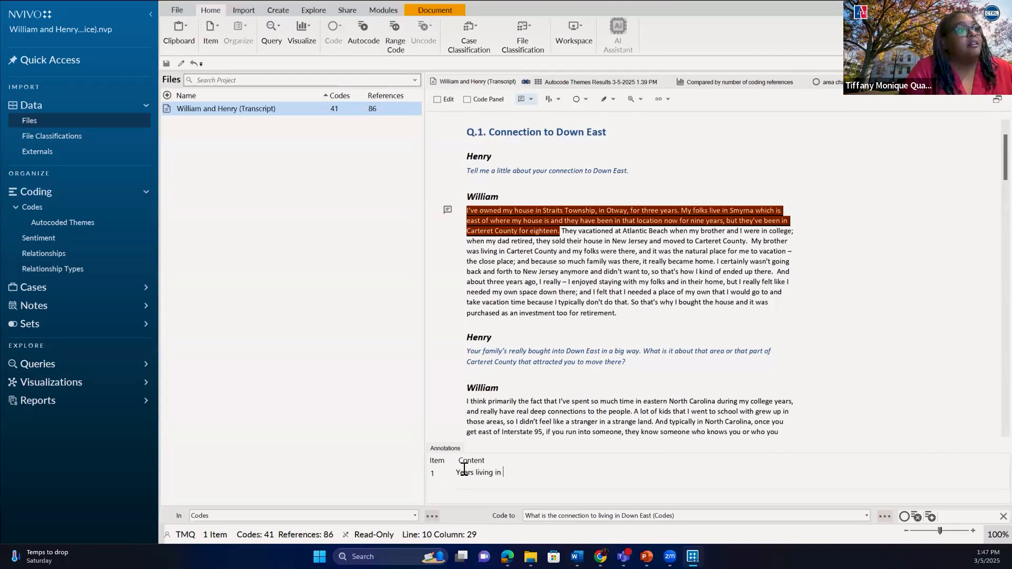
text(n Otway)
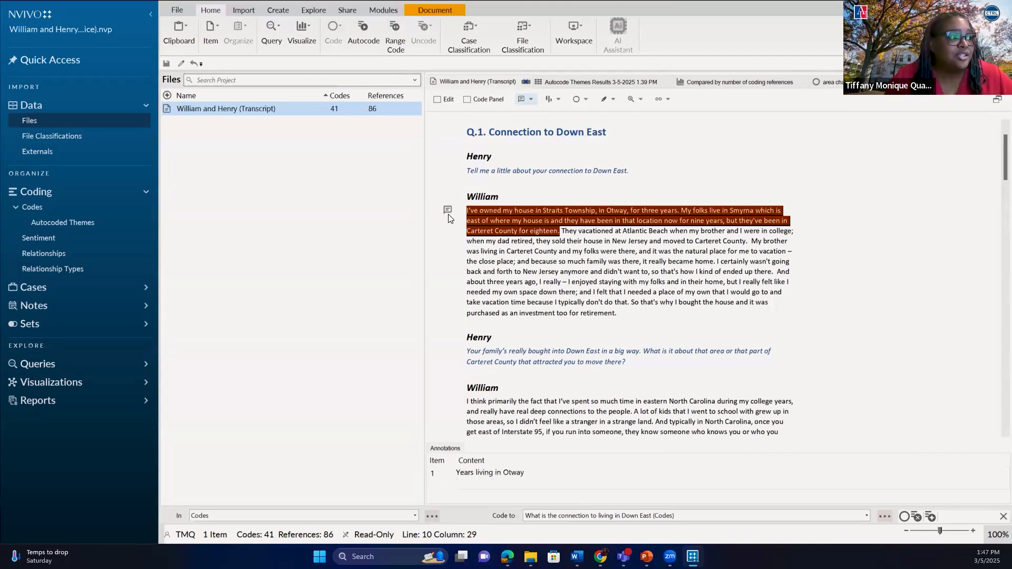
click(493, 221)
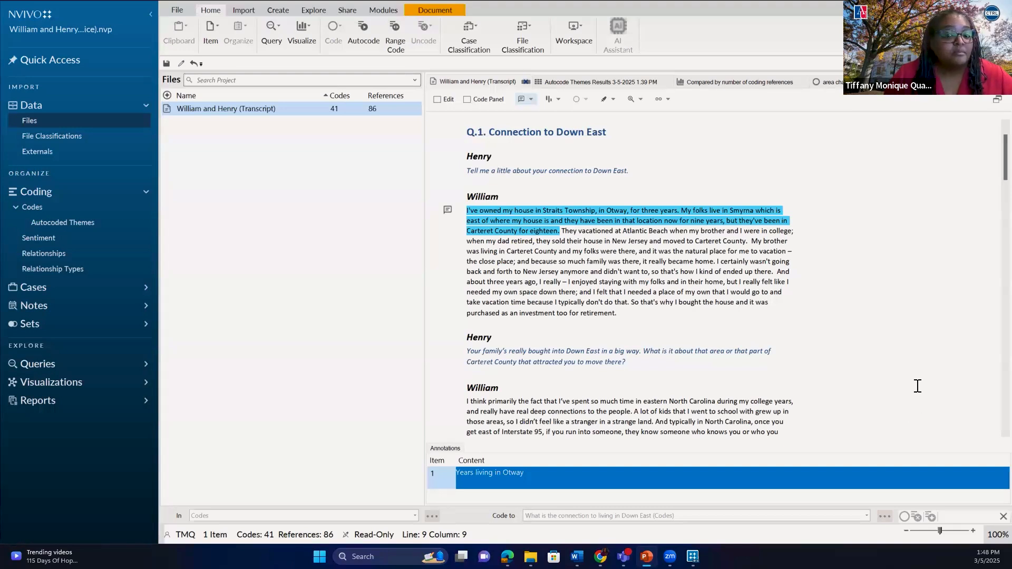
- Select the passage from "And about three years ago" to "typically don't do that" and link a new memo named "Phase 3" with description "William explanation"
click(493, 266)
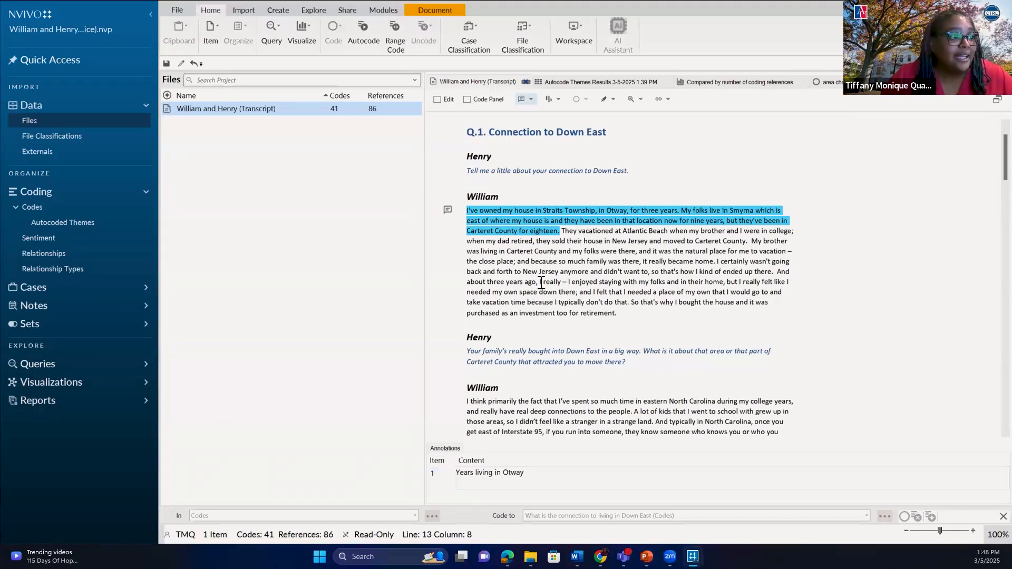
drag(777, 272, 783, 293)
drag(636, 300, 631, 302)
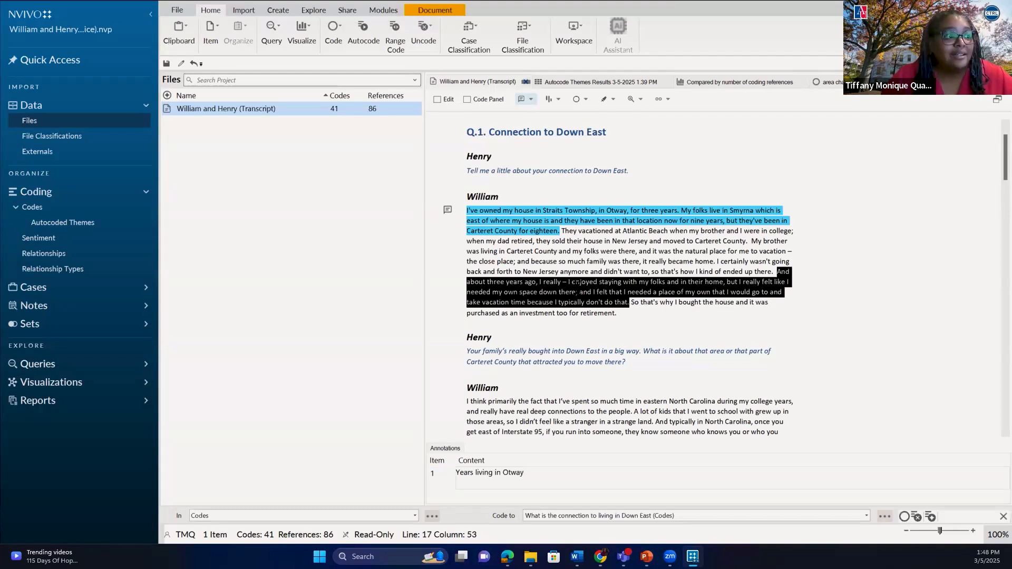
right_click(578, 289)
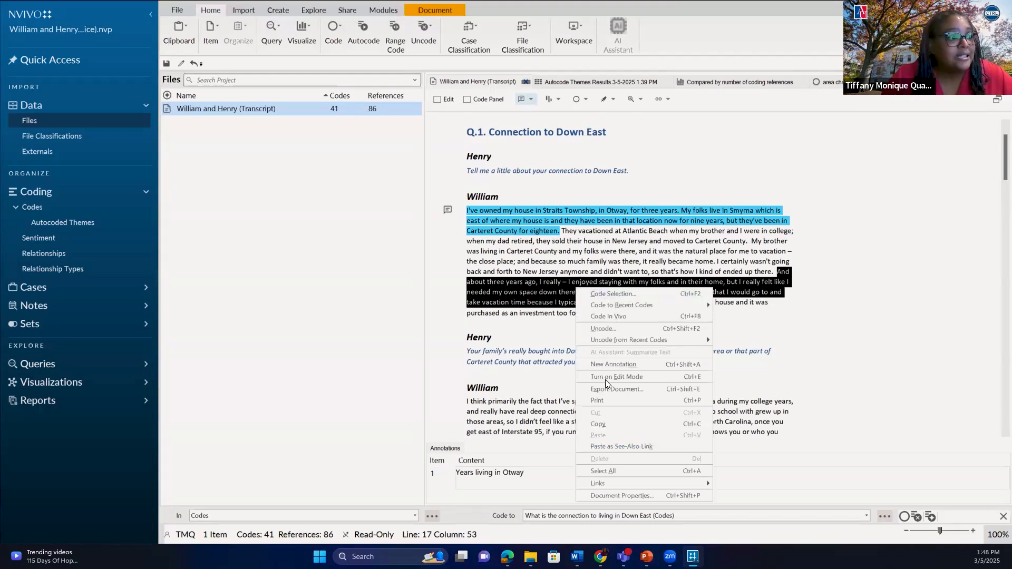
mouse_move(612, 485)
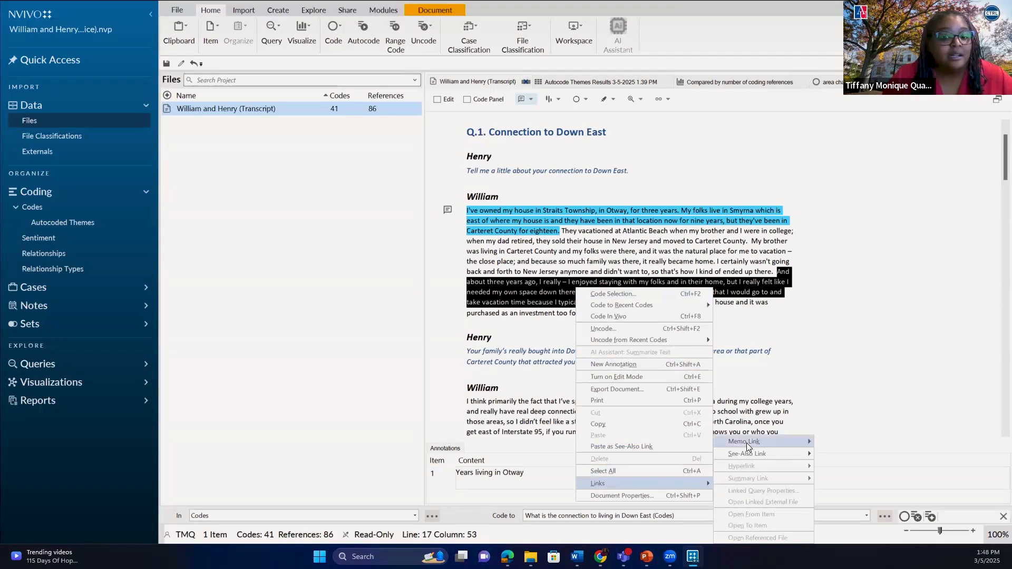
mouse_move(746, 443)
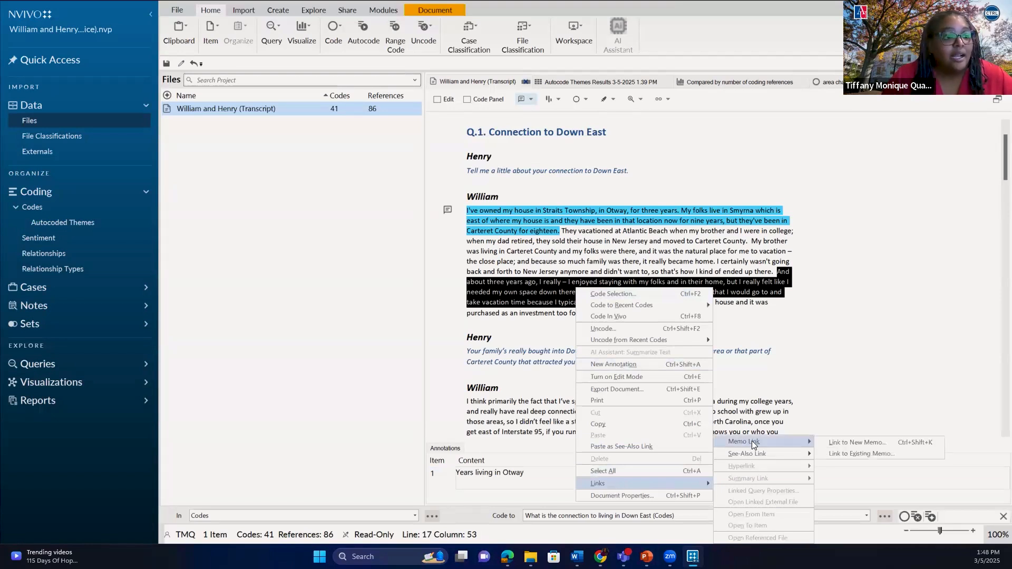
click(843, 444)
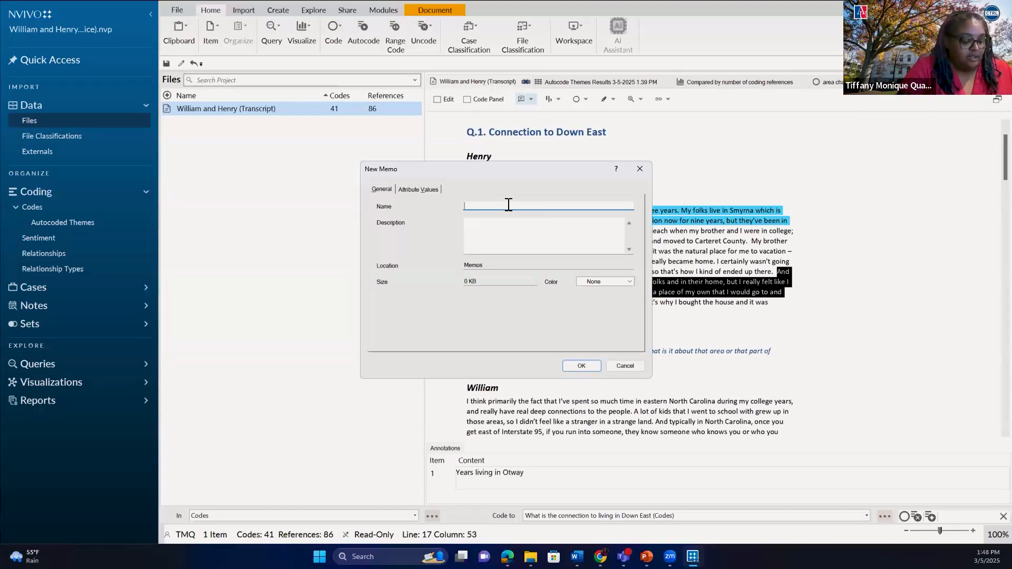
text(hase 3)
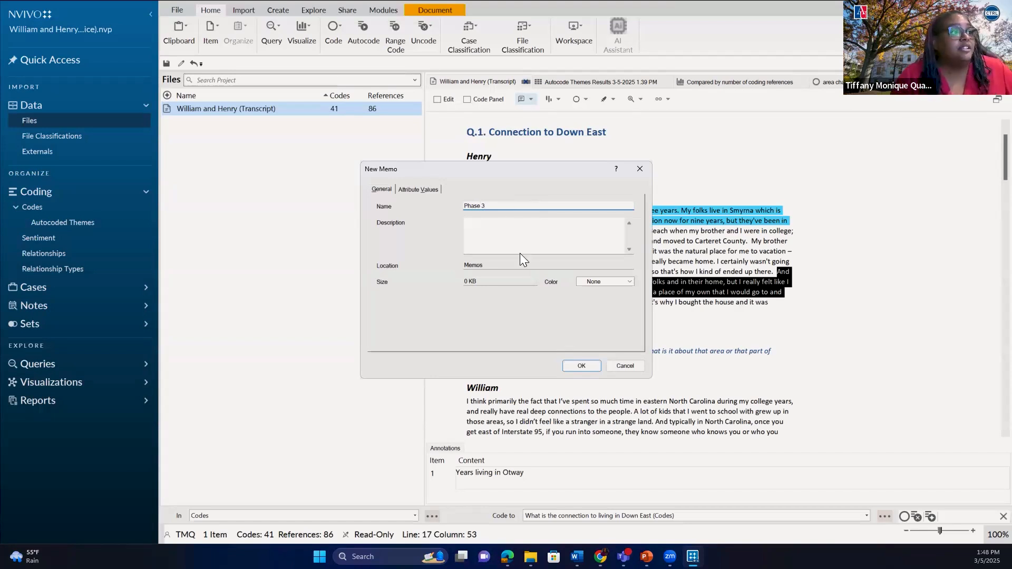
click(512, 223)
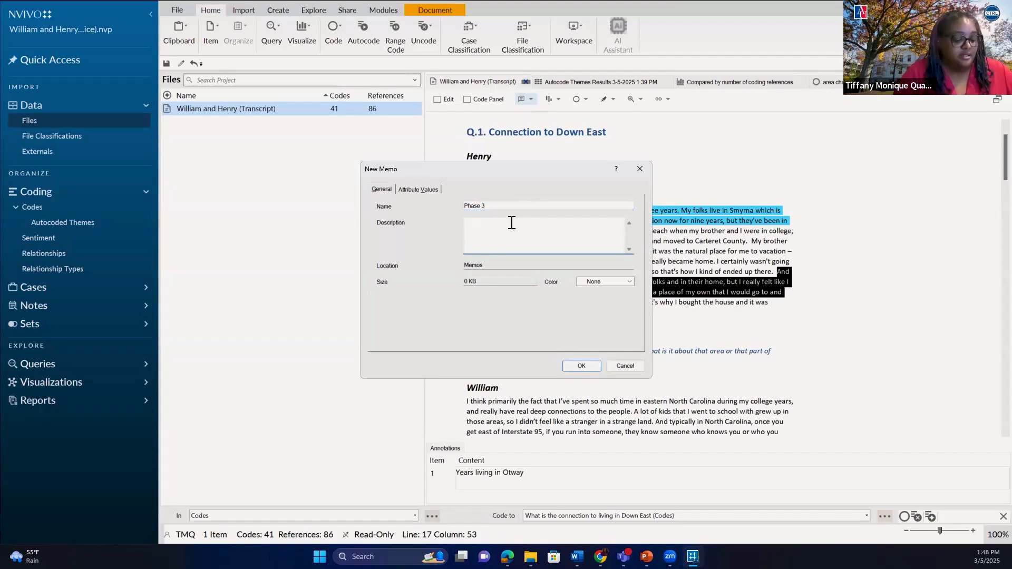
text(William explanation)
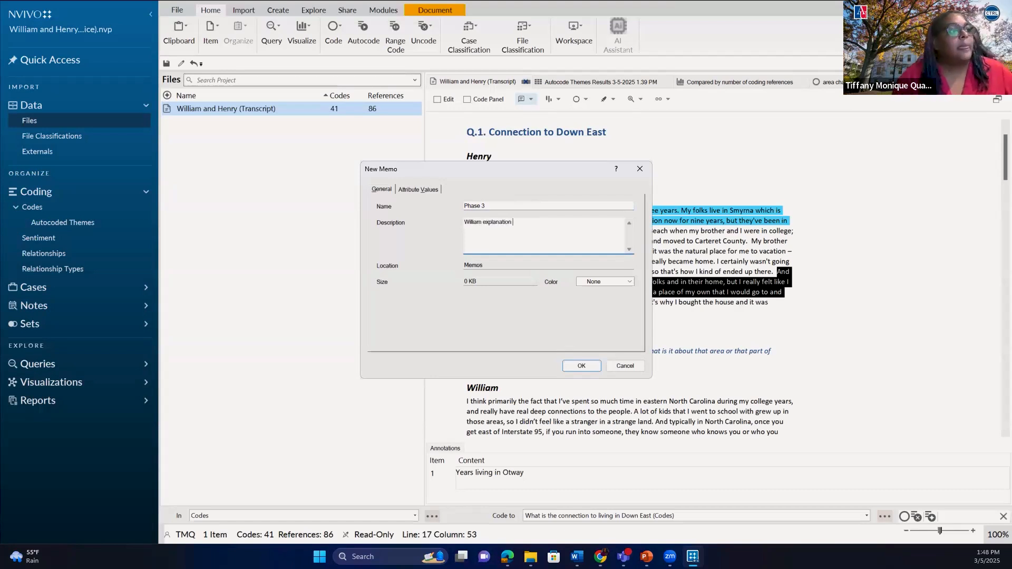
click(584, 365)
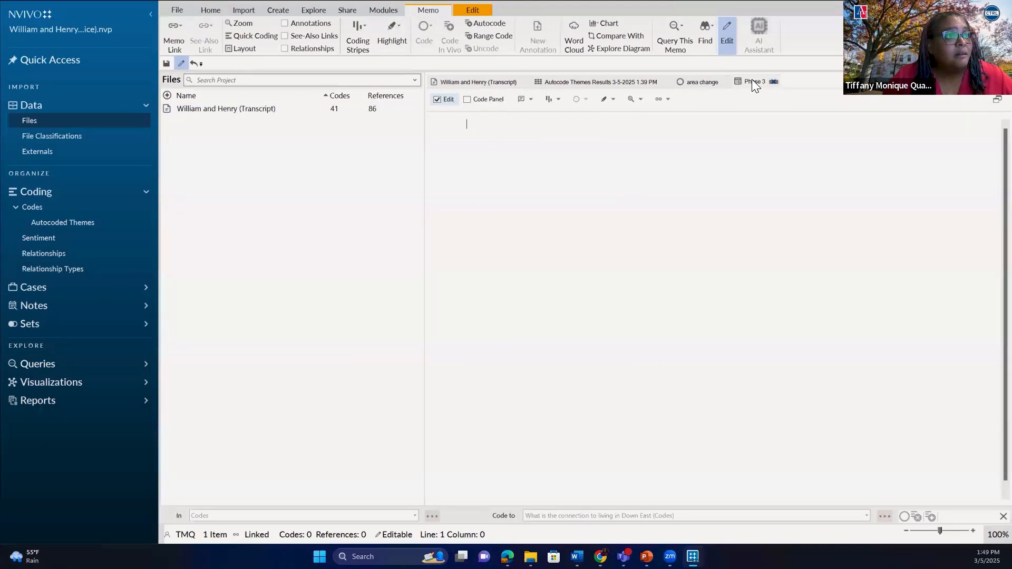
click(468, 100)
click(467, 99)
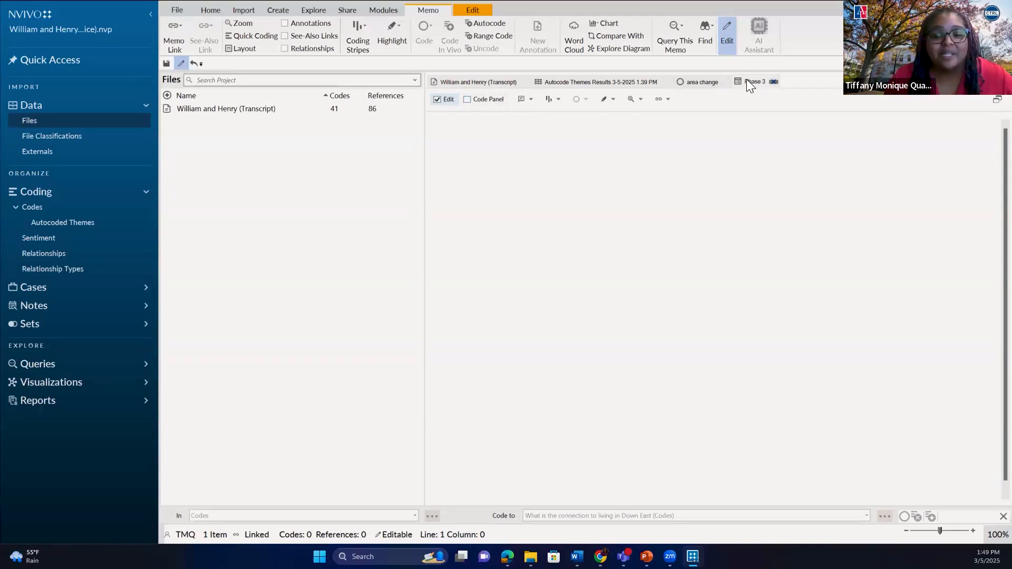
- Check the "area change" code's references and reopen the William and Henry transcript from the project's files
click(703, 82)
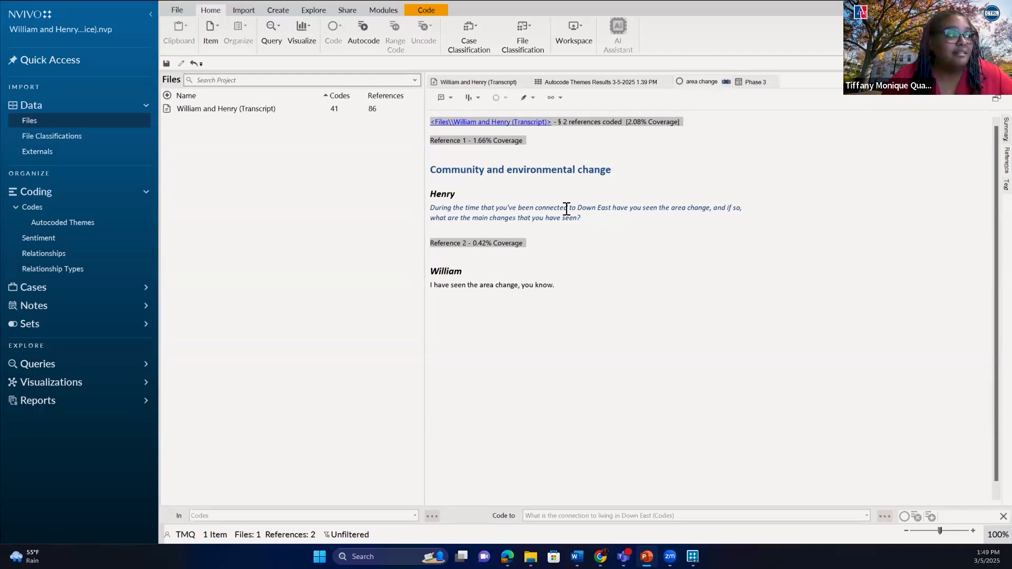
click(242, 108)
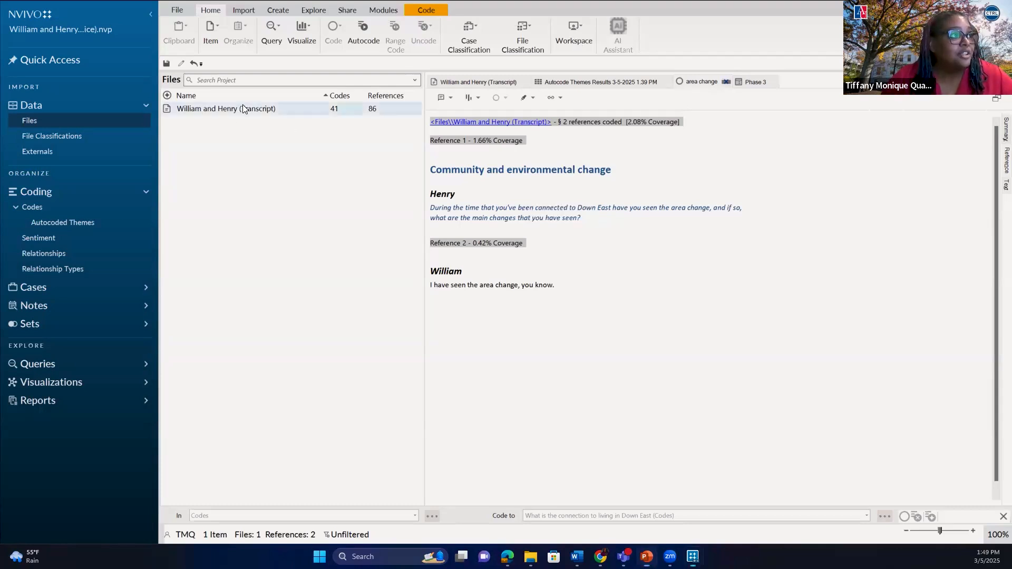
click(242, 108)
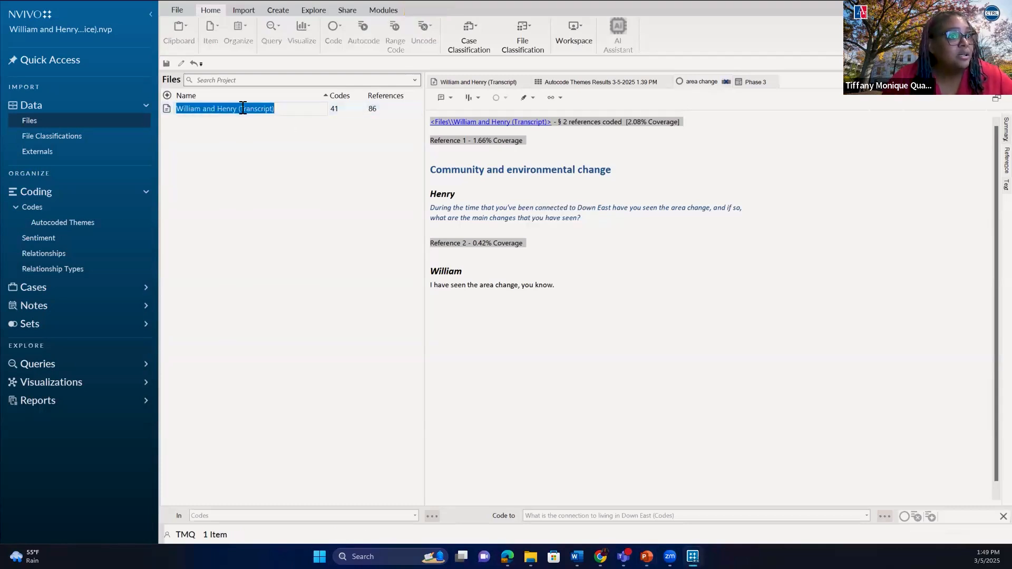
click(228, 109)
double_click(258, 109)
double_click(227, 109)
click(225, 109)
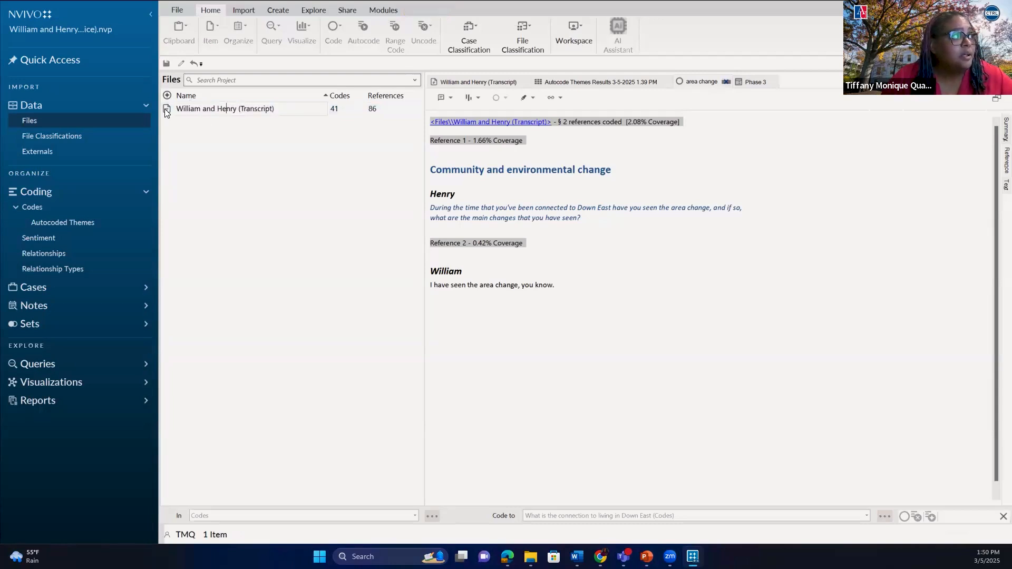
click(164, 109)
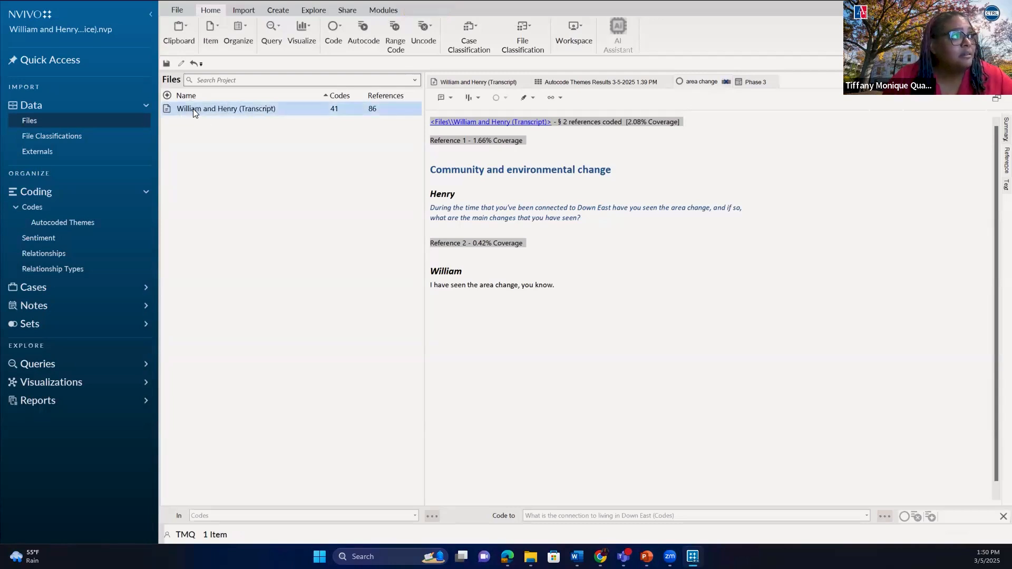
double_click(231, 108)
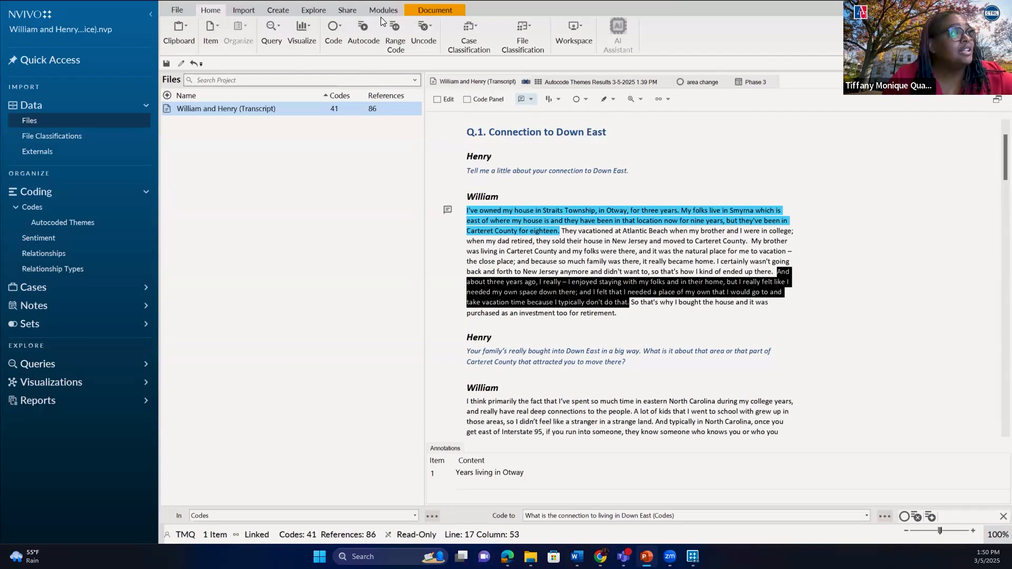
- Export the project's codebook with the Codes folder and its Autocoded Themes subfolder included
click(343, 12)
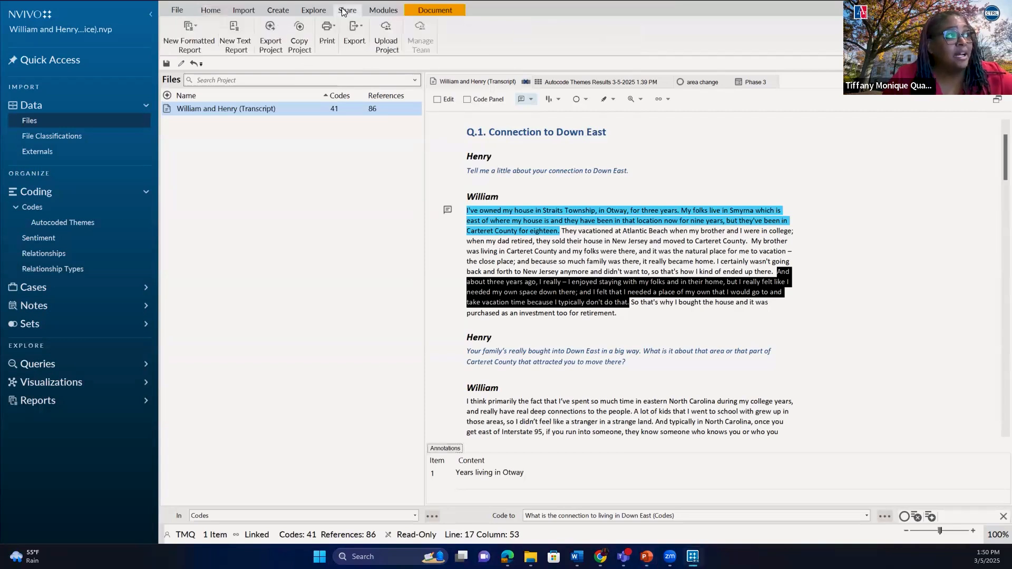
click(351, 36)
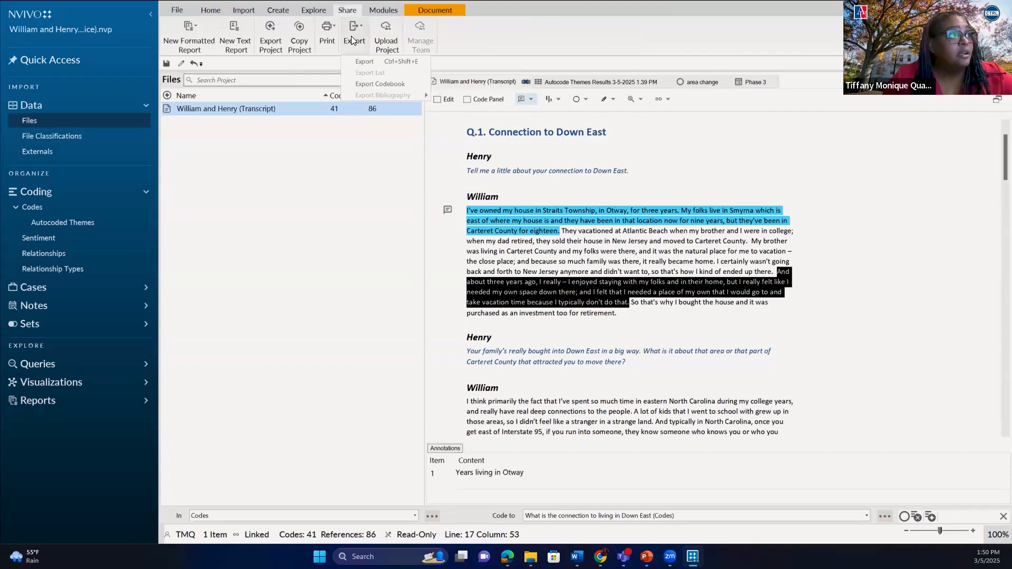
click(363, 83)
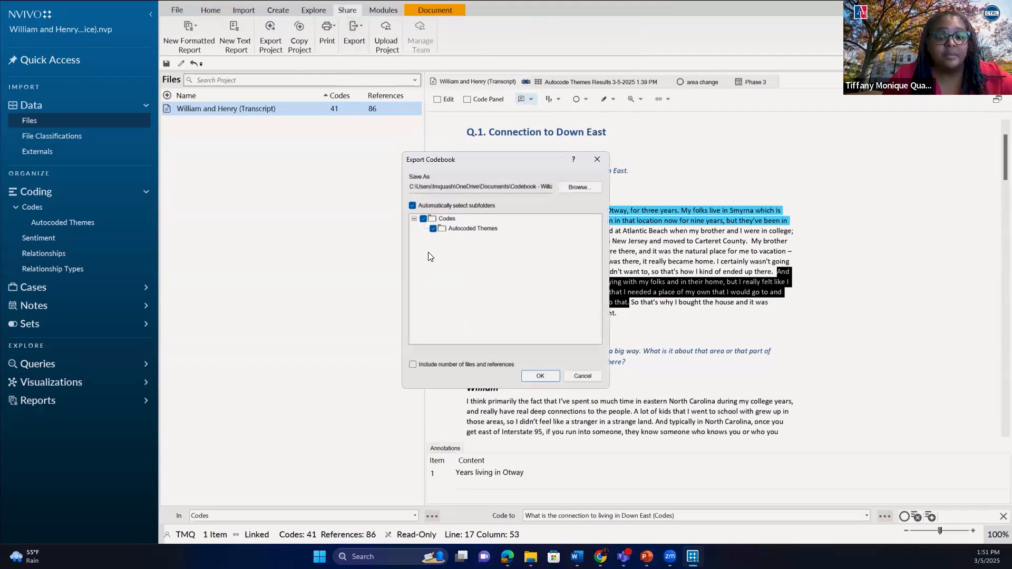
click(546, 373)
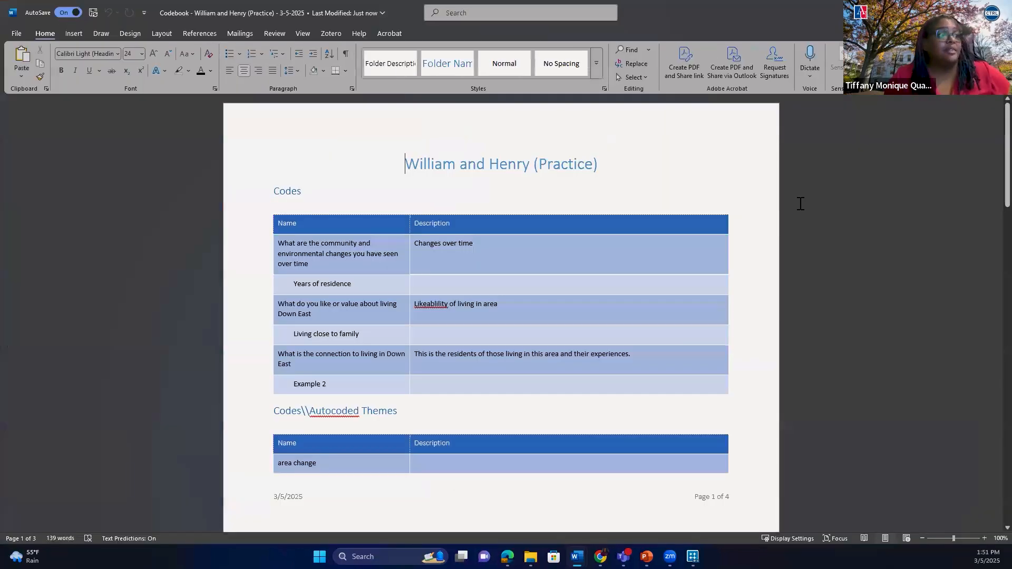
- Review the exported codebook in Word, reading the manual codes with their descriptions and the autocoded themes tables
scroll(418, 400, down, 4)
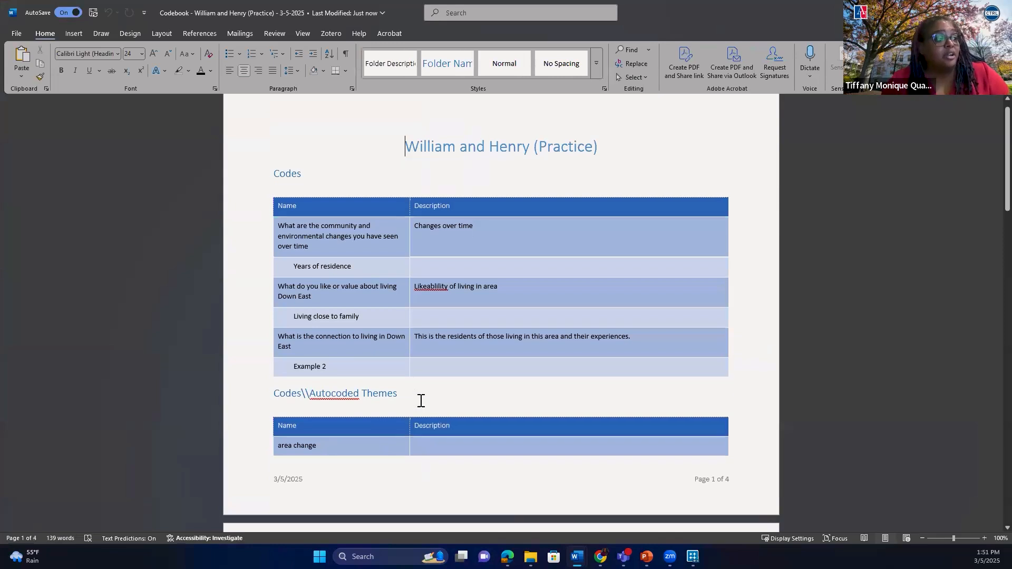
scroll(431, 454, up, 3)
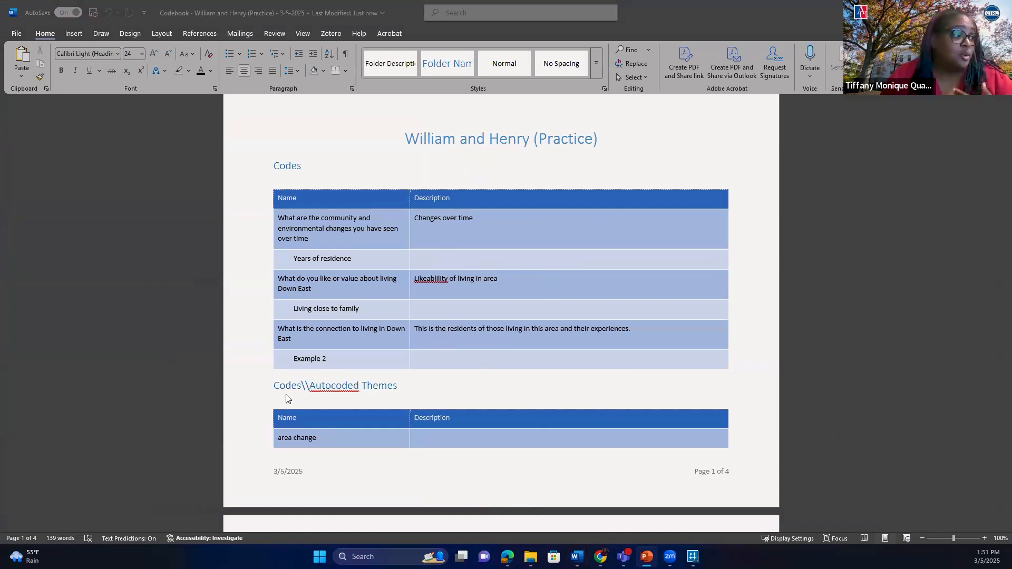
scroll(414, 377, down, 1)
scroll(412, 376, down, 1)
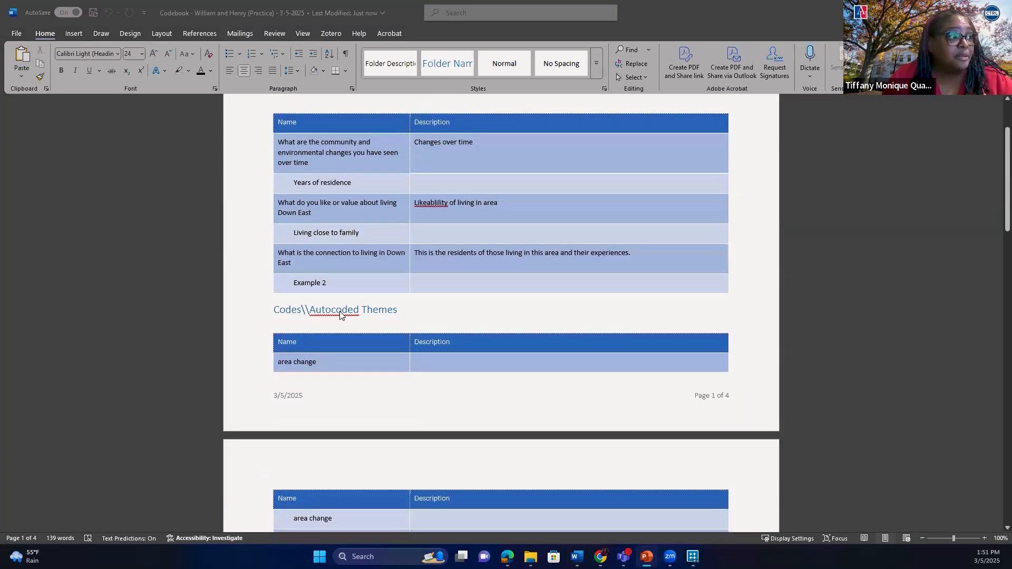
scroll(422, 501, down, 8)
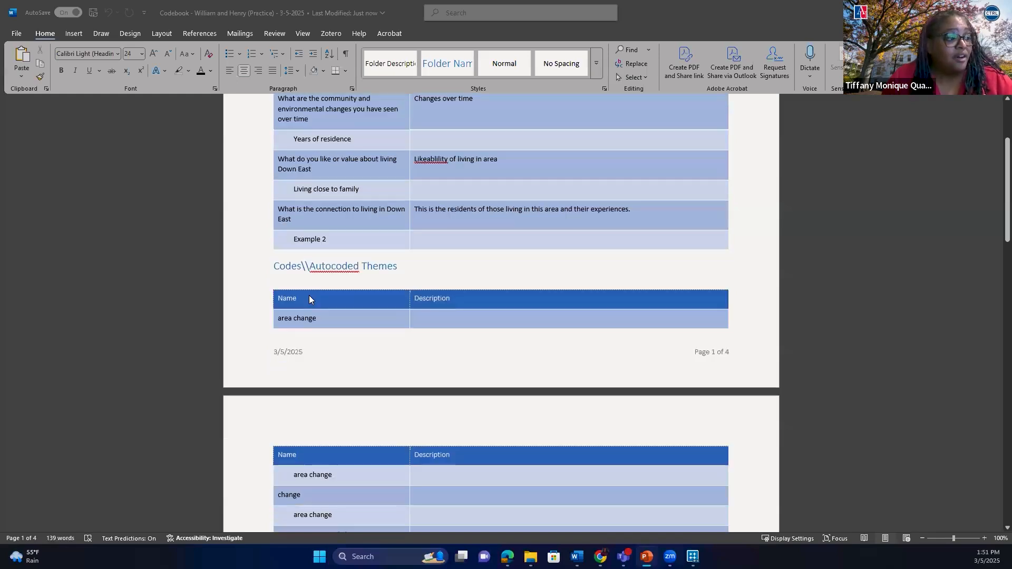
scroll(349, 437, down, 2)
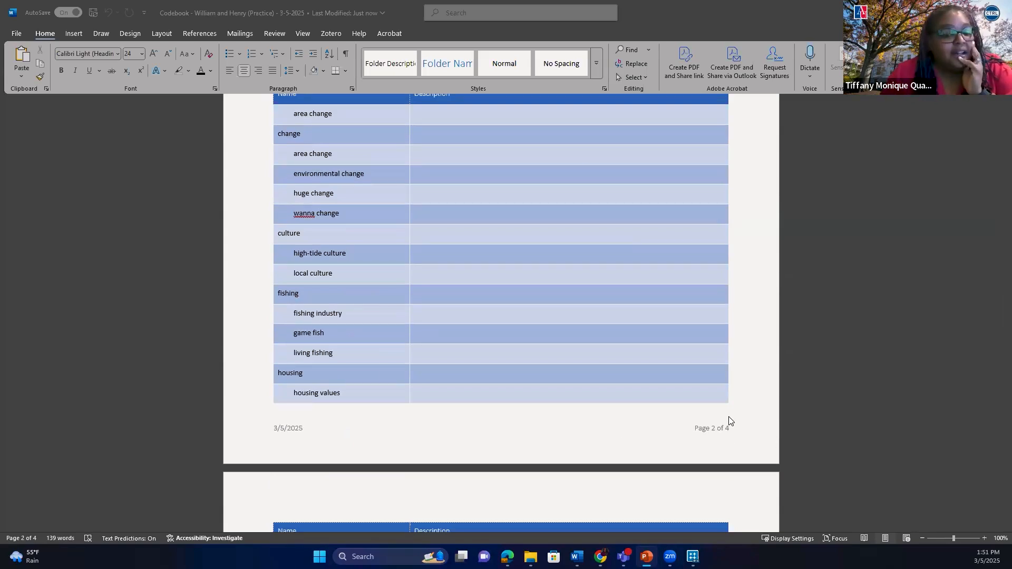
scroll(656, 443, up, 1)
scroll(656, 445, up, 20)
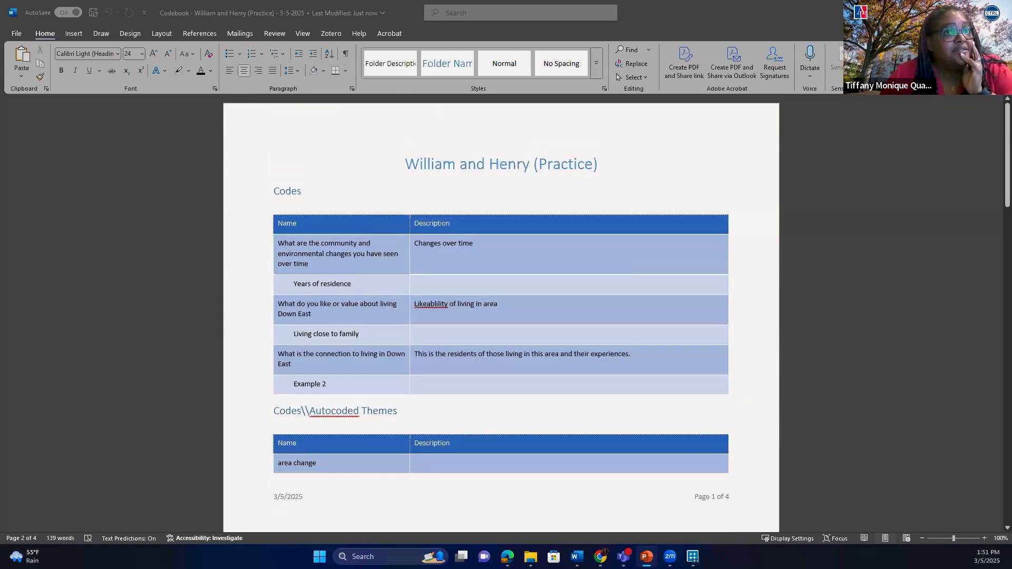
- Switch back to NVivo, list the project's codes and save the project
click(692, 557)
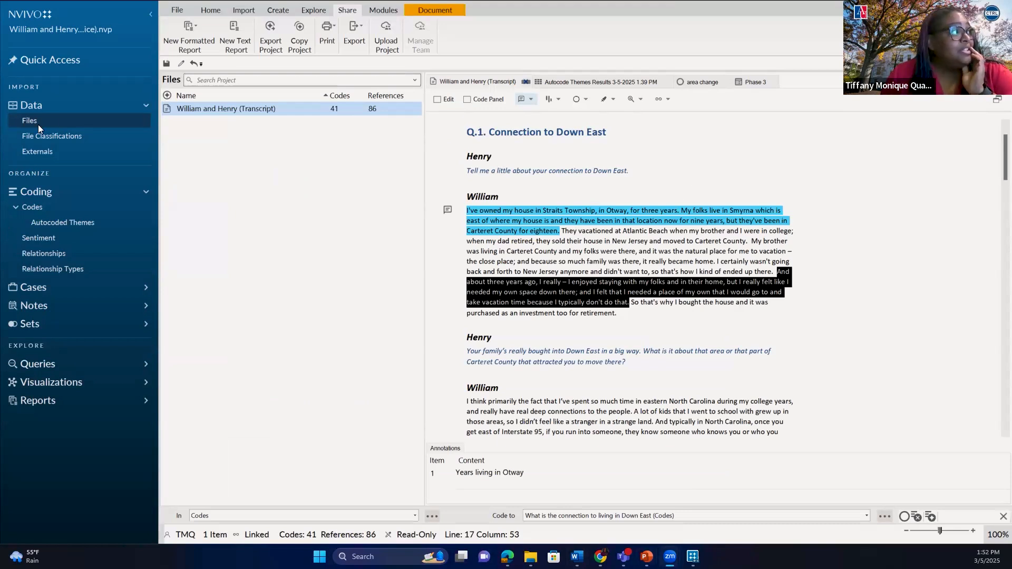
click(32, 208)
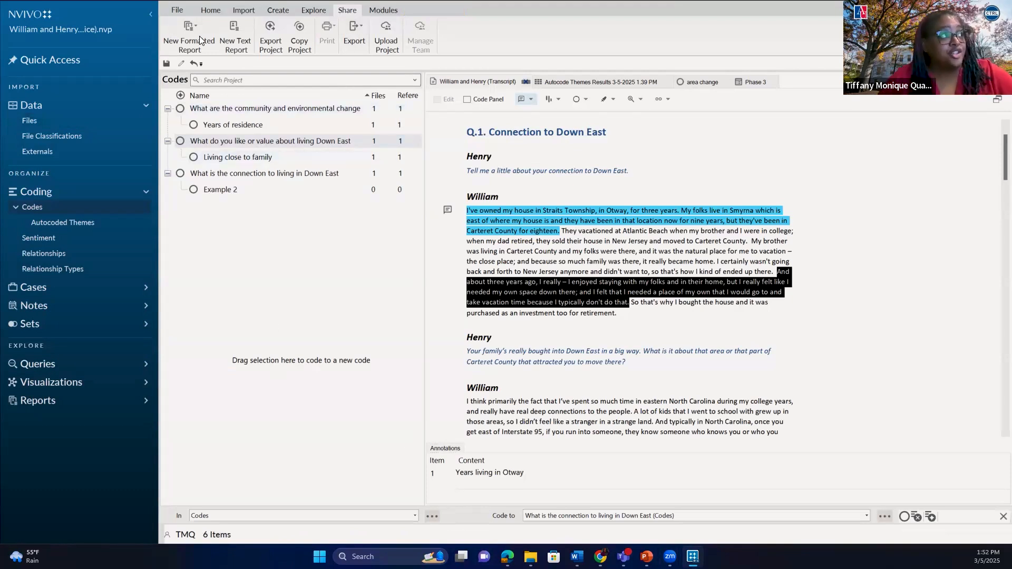
click(177, 10)
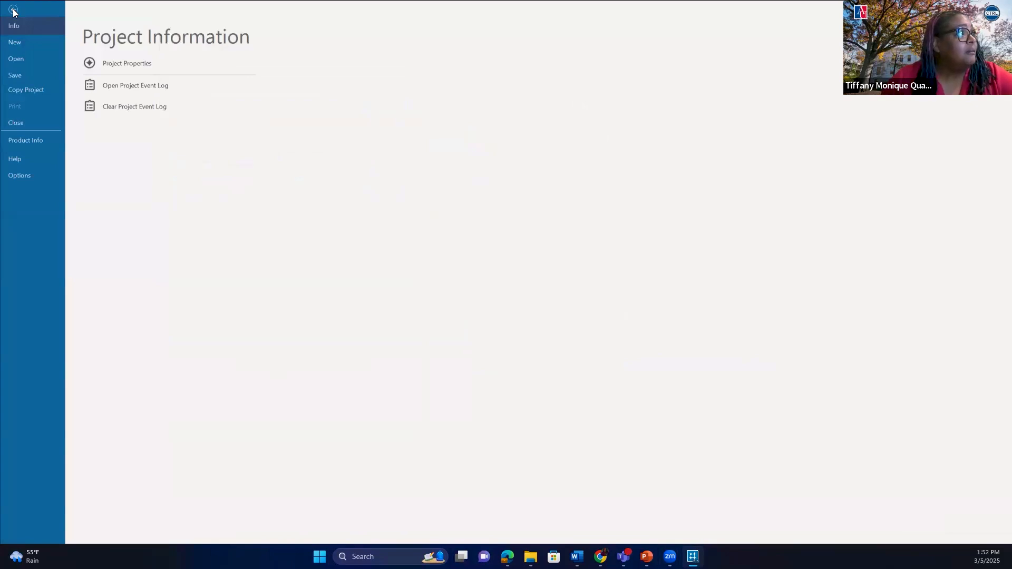
click(13, 10)
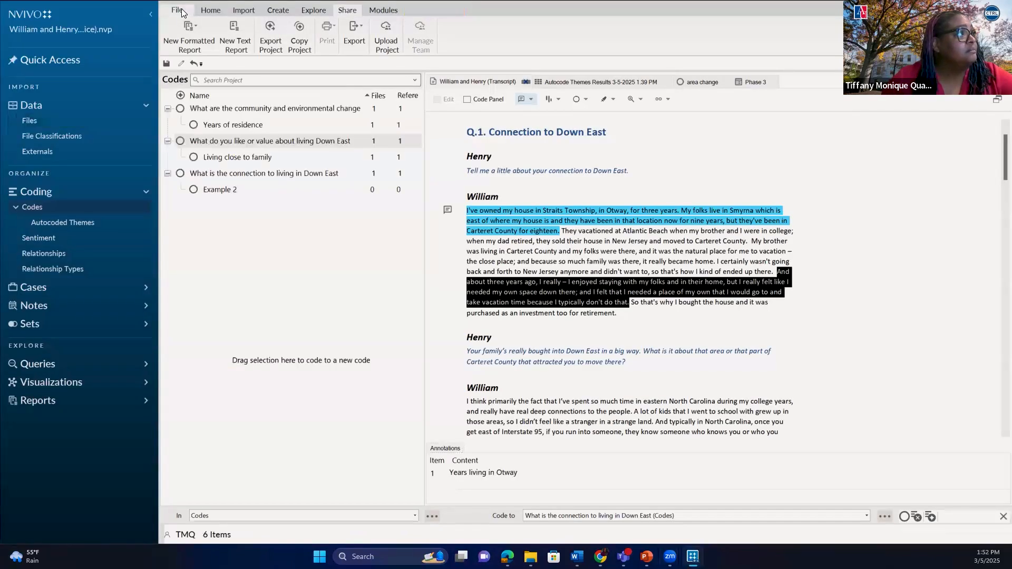
click(179, 9)
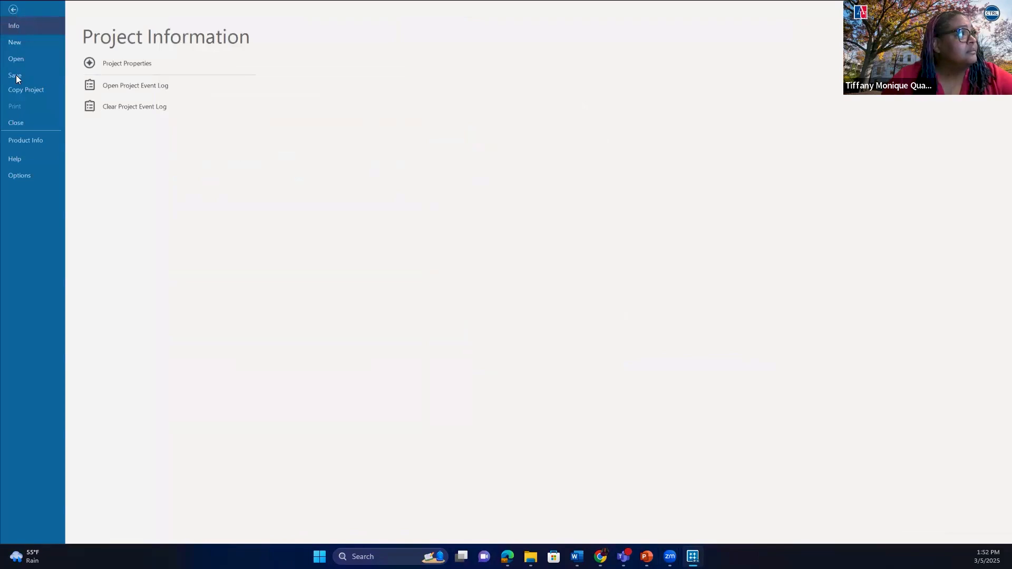
click(16, 76)
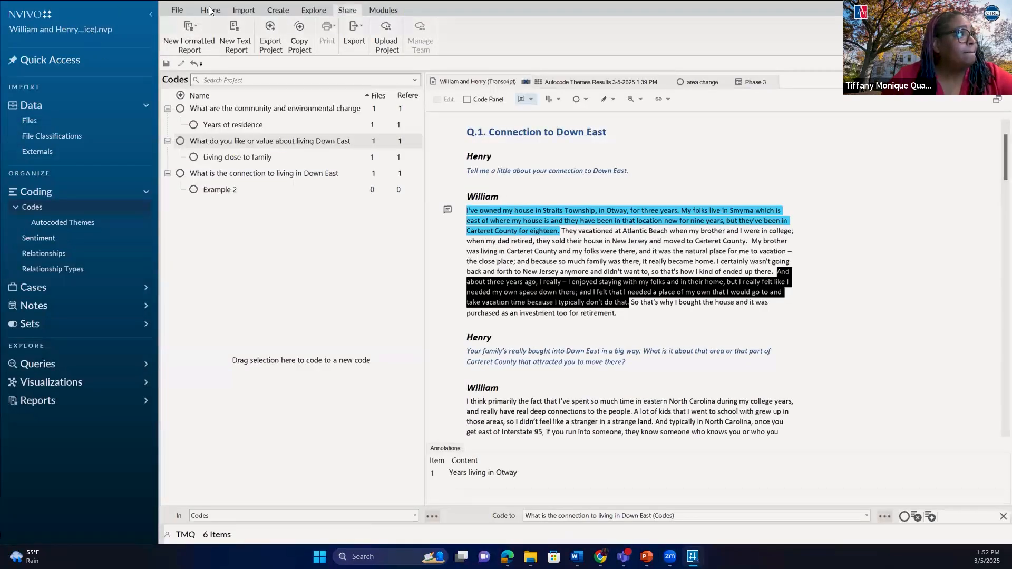
- Try to copy the project as a Windows NVivo project onto the existing William and Henry (Practice) file
click(177, 10)
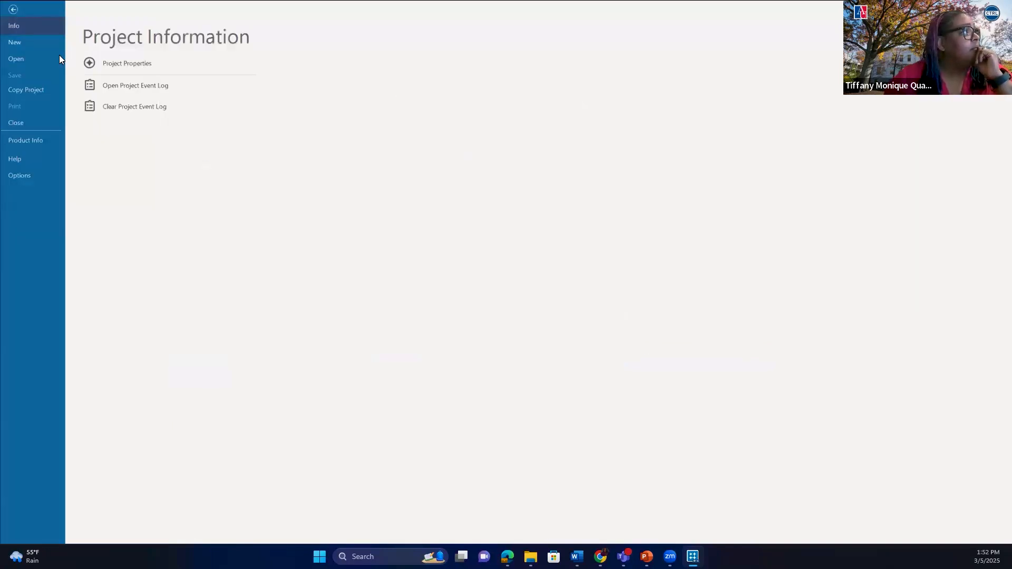
click(36, 89)
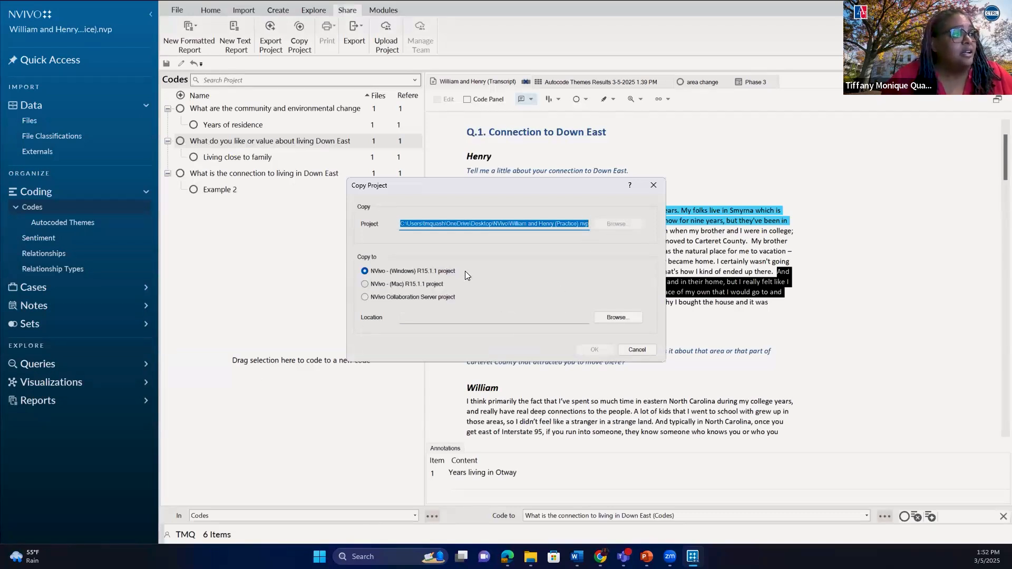
click(611, 320)
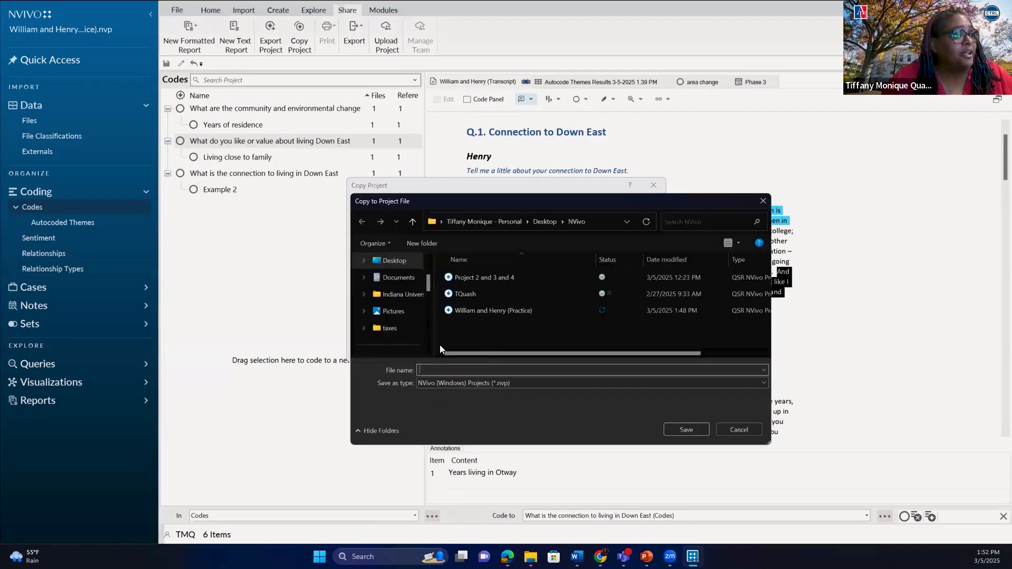
click(474, 310)
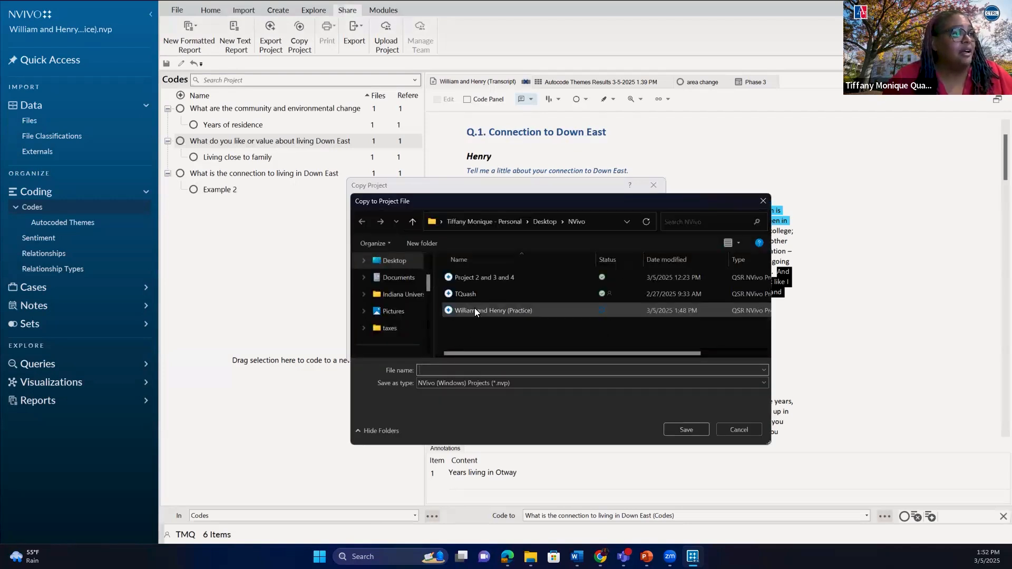
click(675, 429)
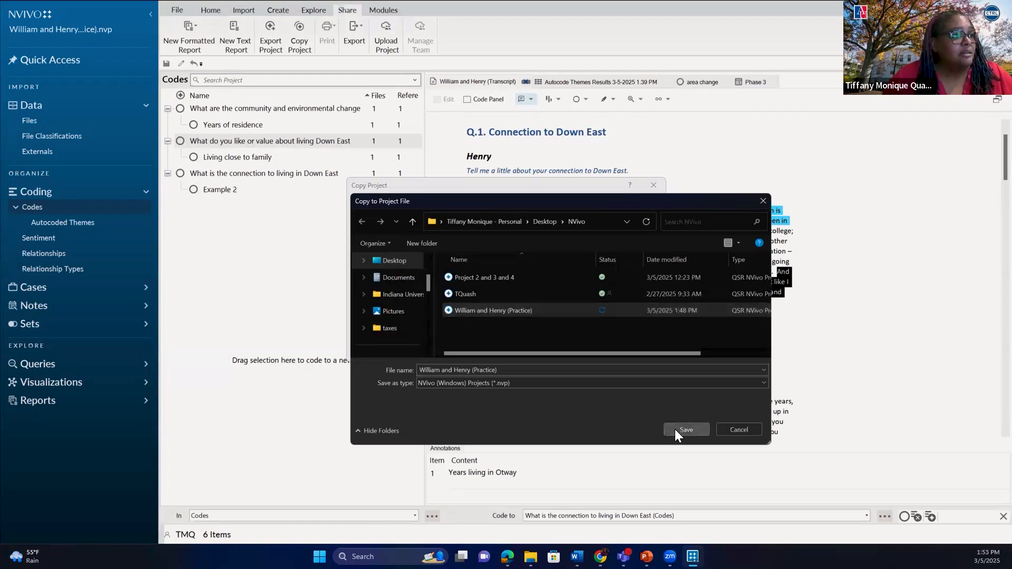
click(531, 279)
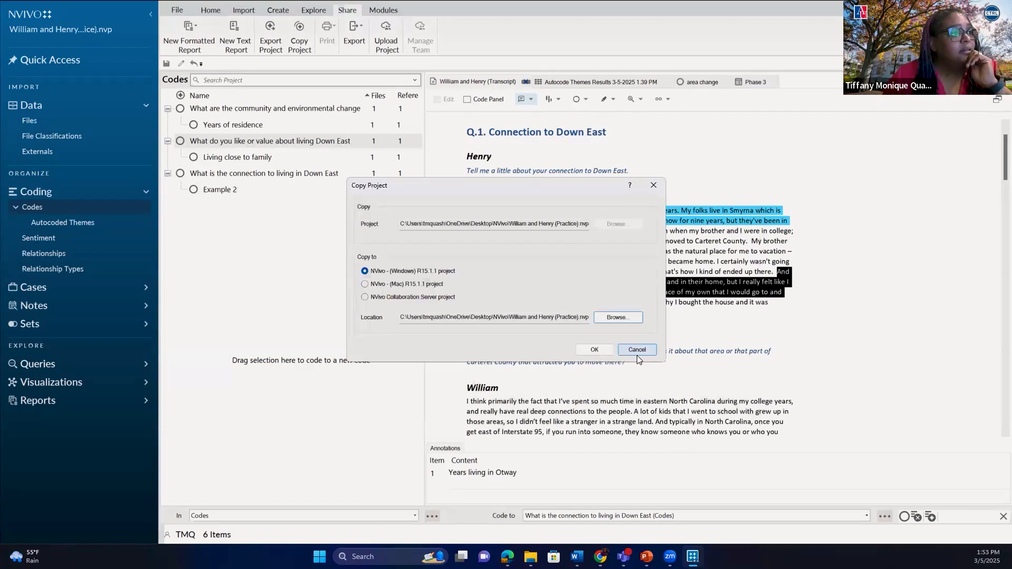
click(593, 350)
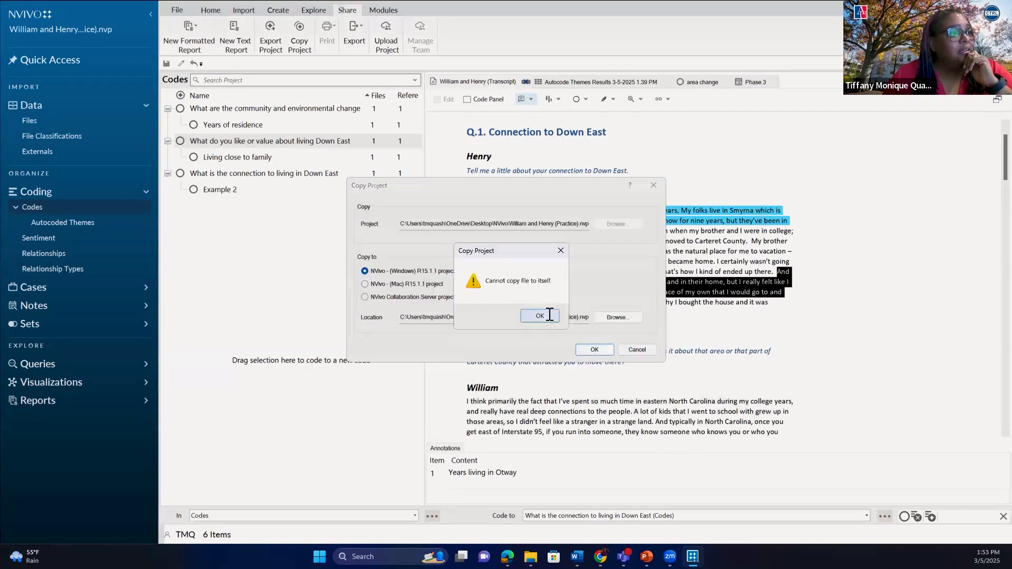
click(546, 316)
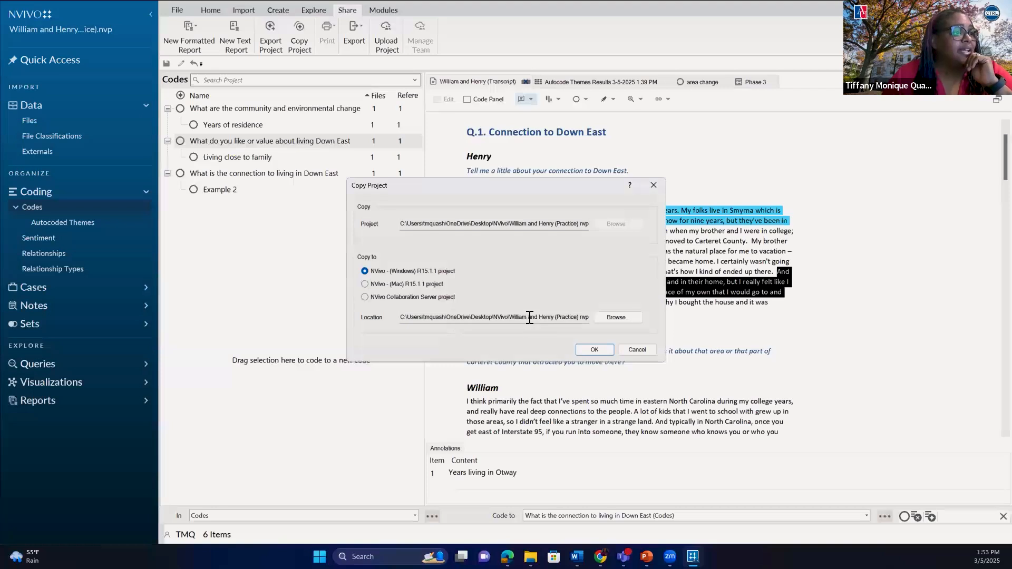
- Copy the project as a Windows NVivo project named William Interview in the NVivo folder
click(611, 318)
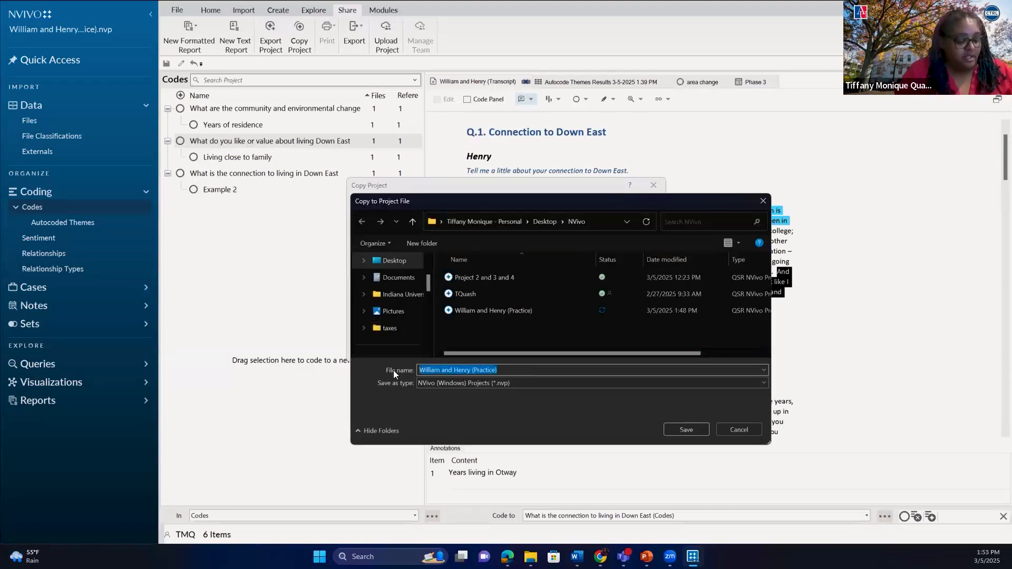
text(William Interview)
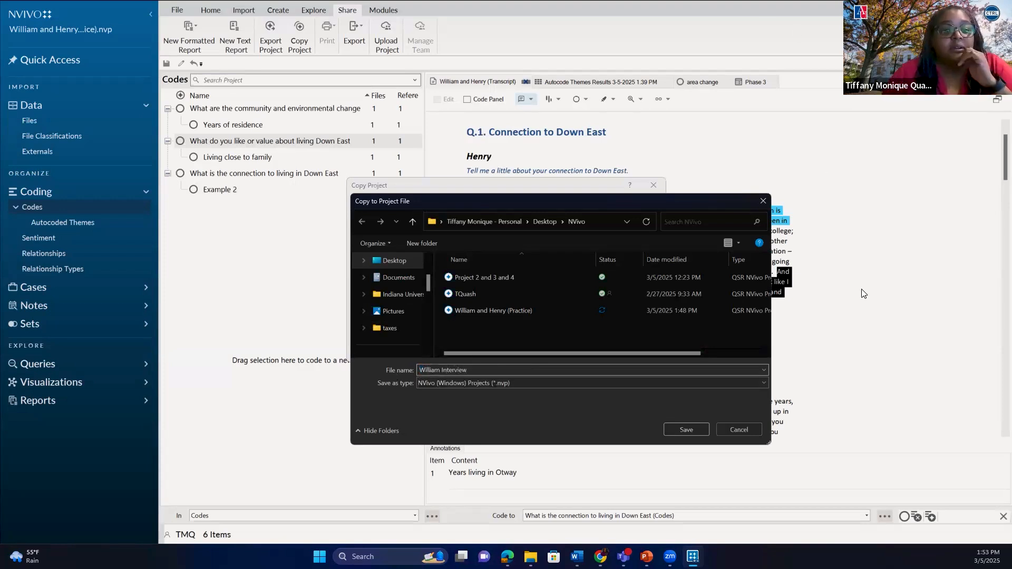
click(687, 429)
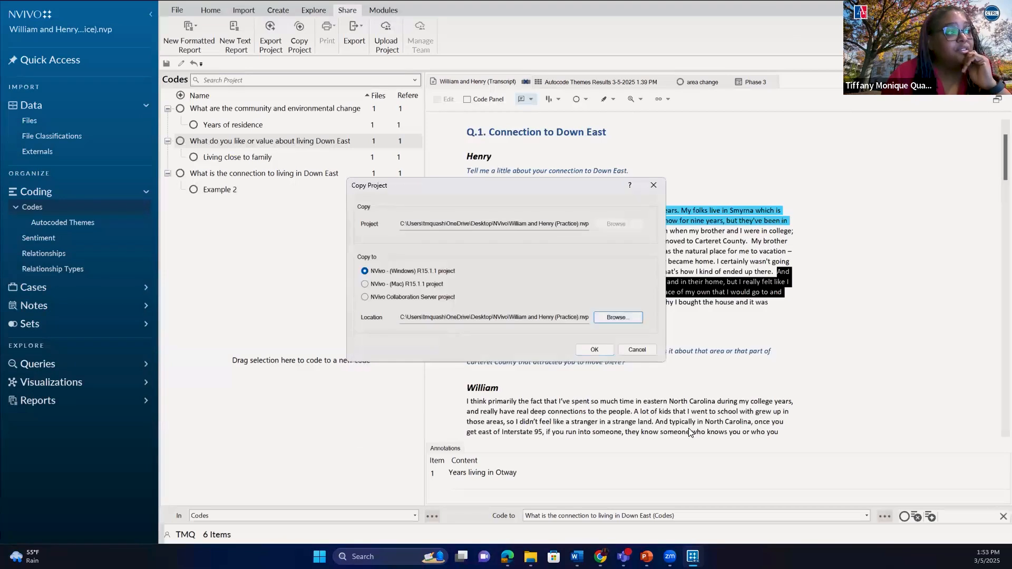
click(595, 349)
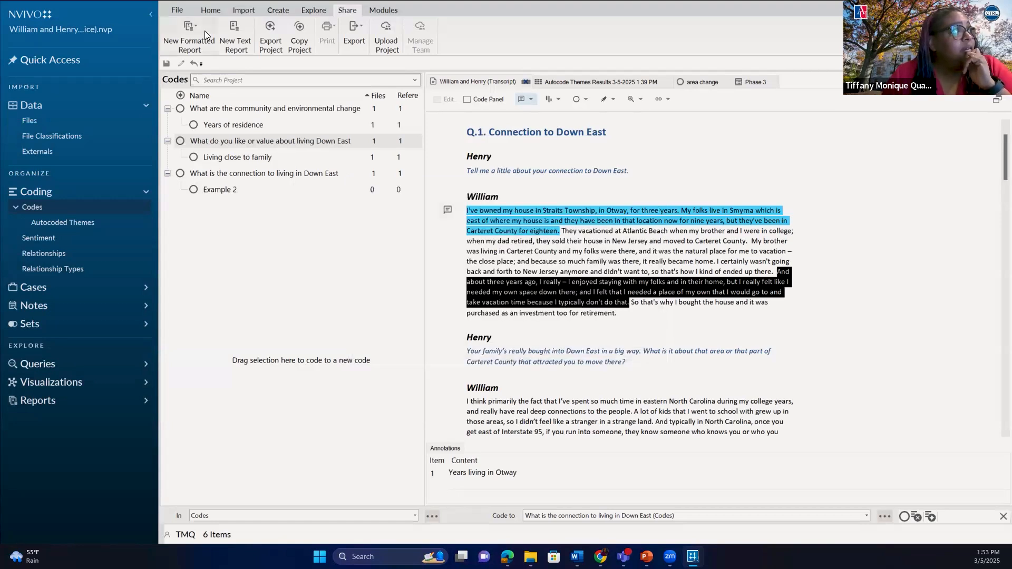
- Open the copied project William Interview from the NVivo folder
click(174, 10)
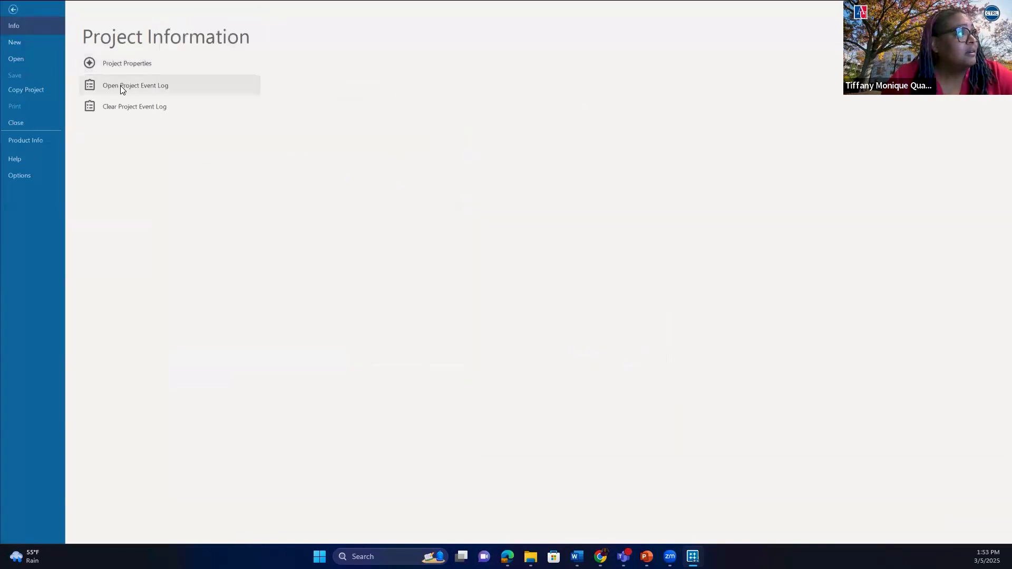
key(Escape)
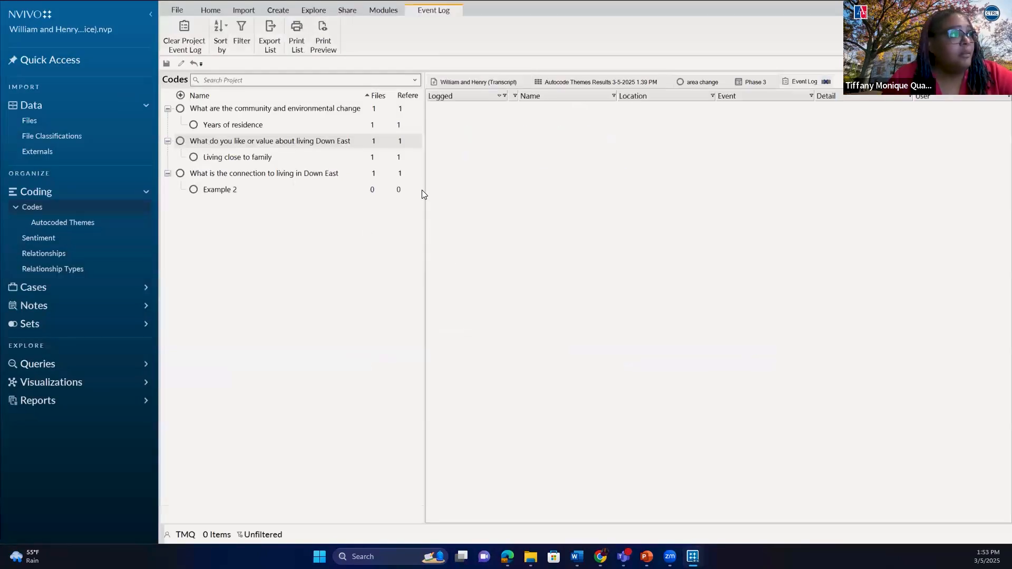
click(177, 9)
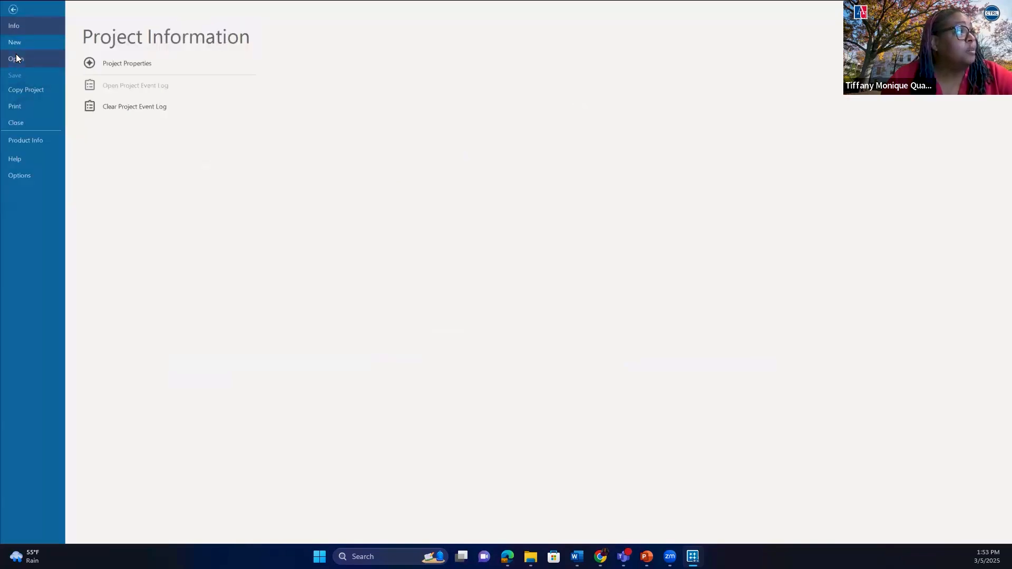
click(31, 58)
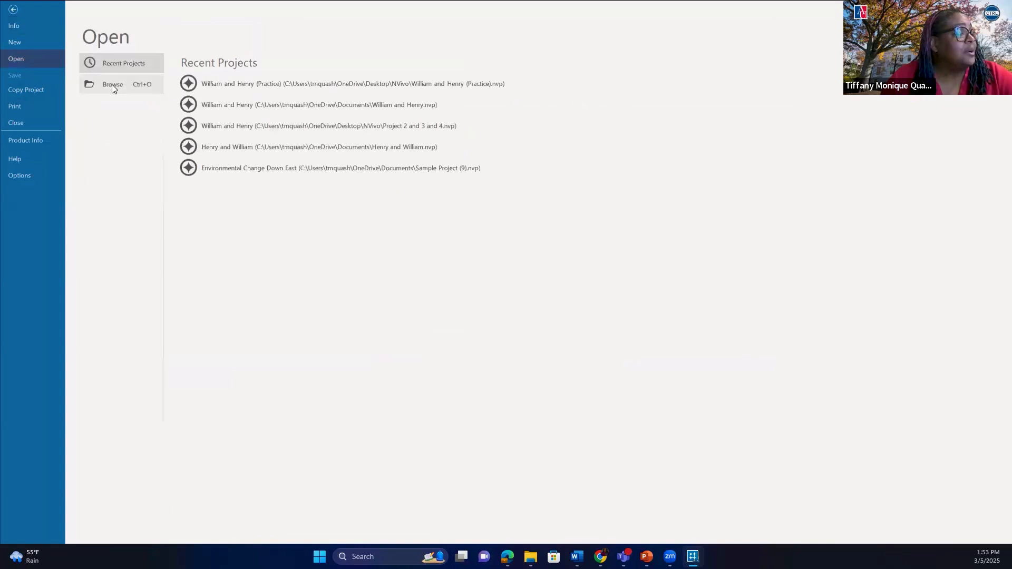
key(Escape)
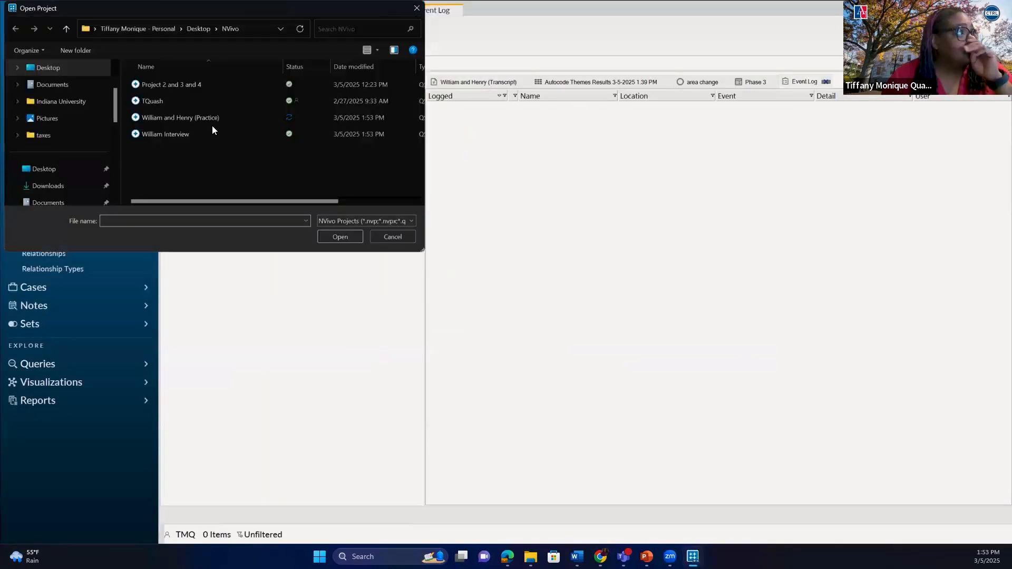
click(207, 117)
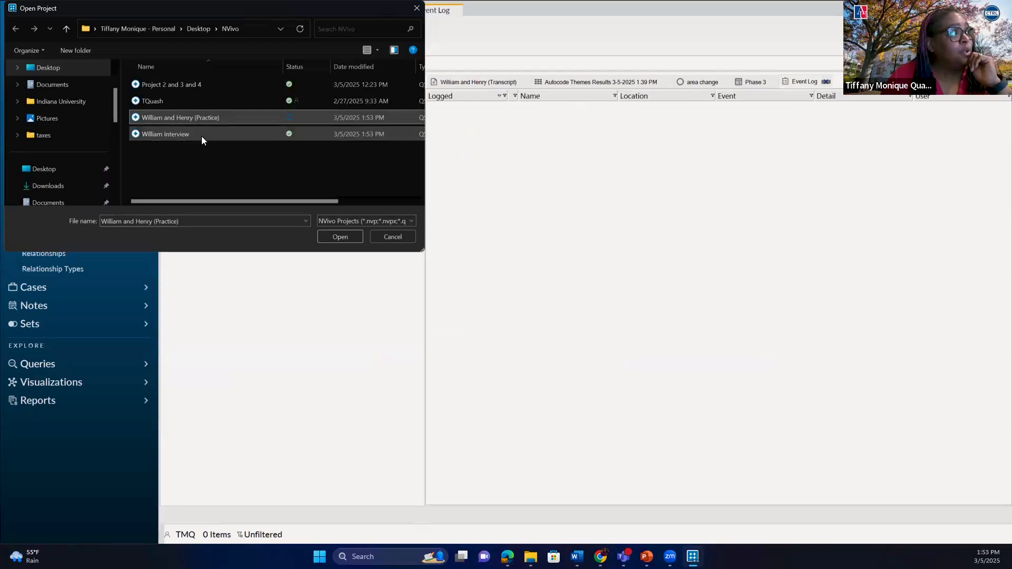
click(202, 135)
click(346, 237)
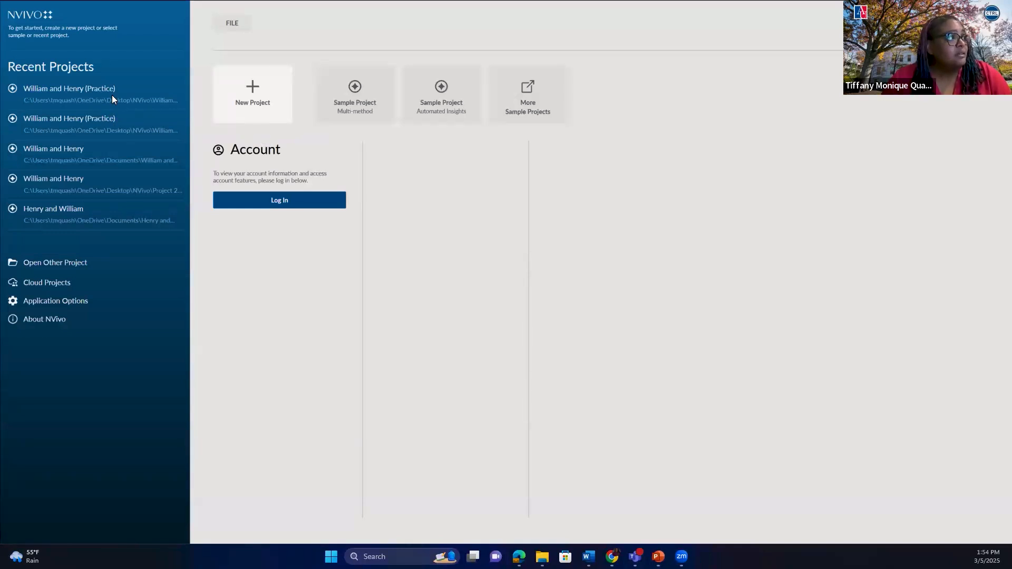
click(70, 89)
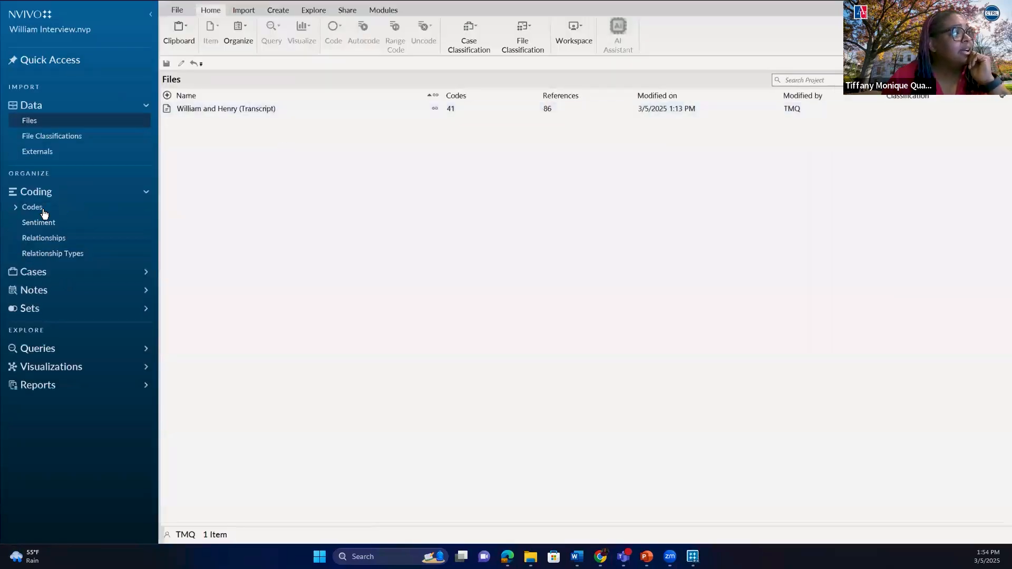
- List the codes and append "(theme)" to the name of the "What are the community and environmental changes you have seen over time" code
click(44, 211)
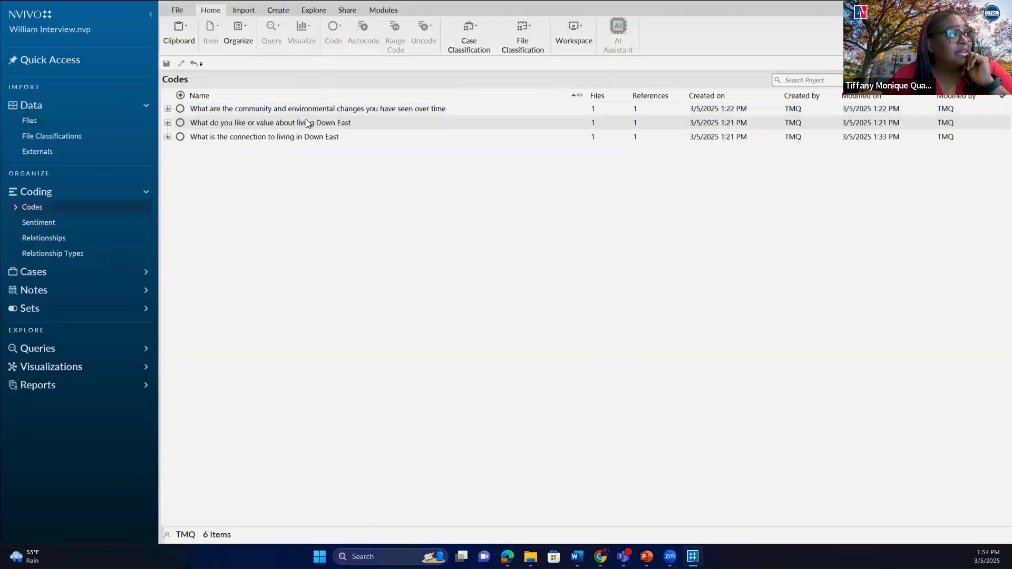
click(351, 109)
right_click(351, 108)
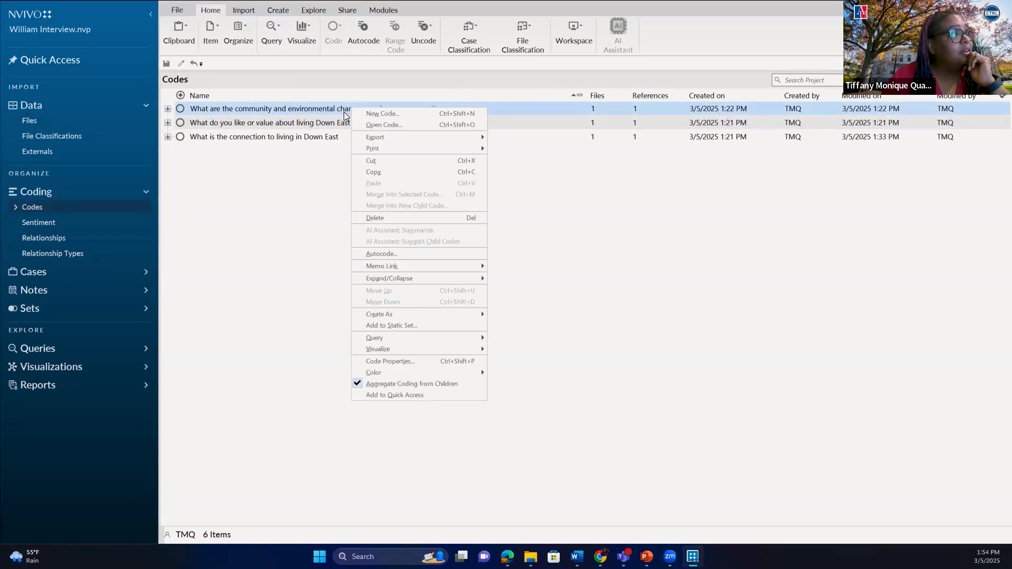
click(343, 112)
click(212, 108)
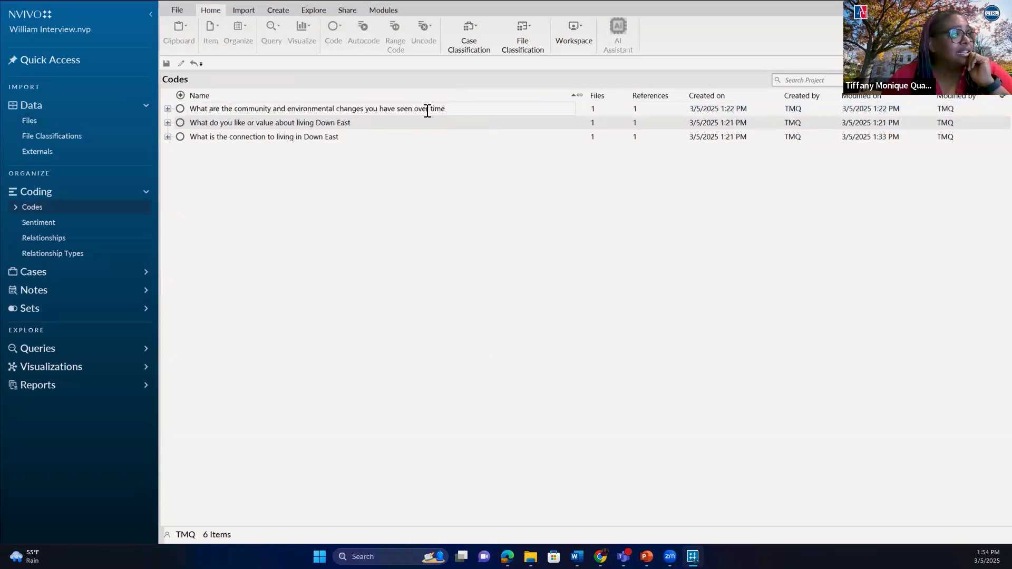
click(547, 108)
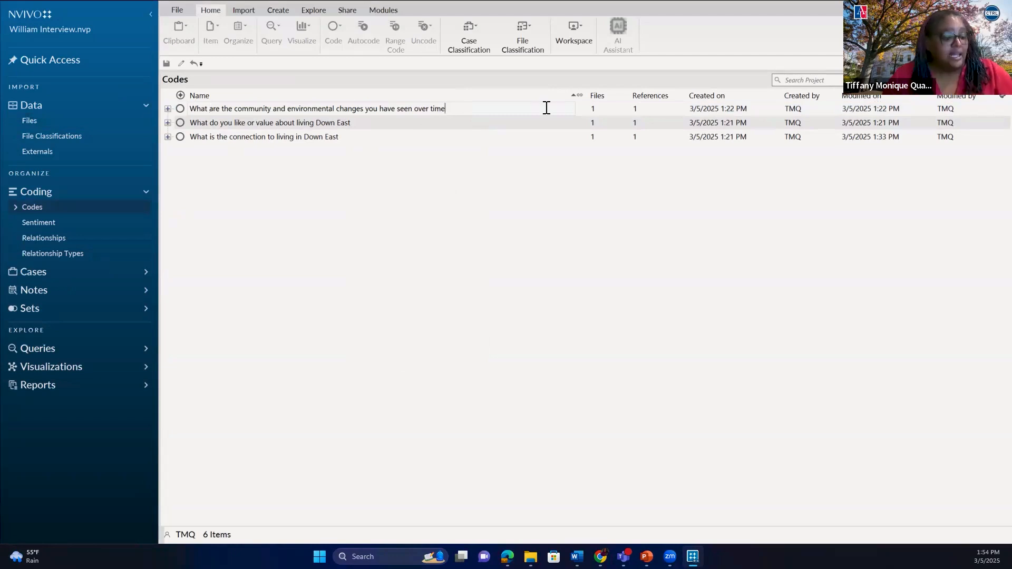
text((the)
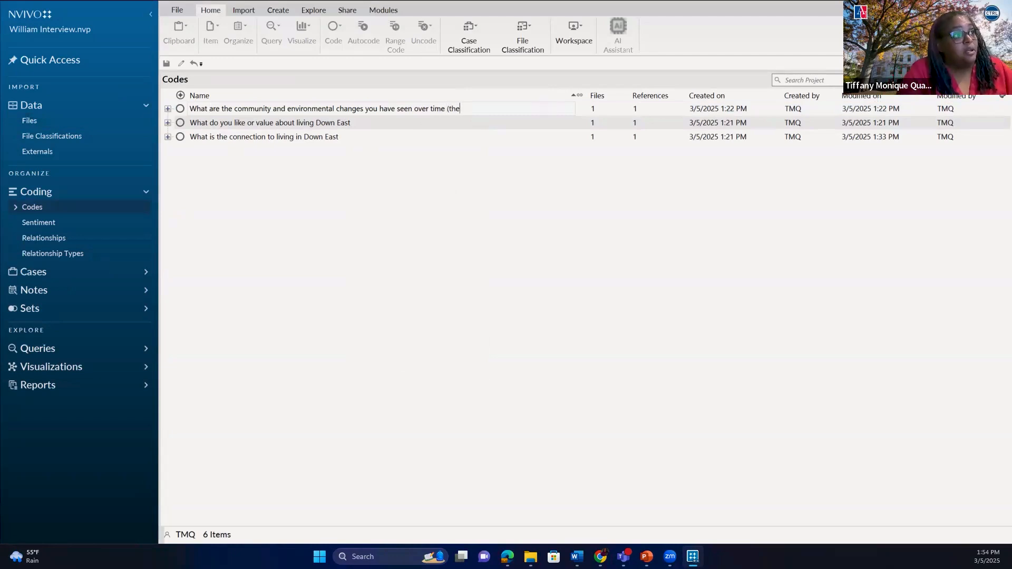
text(me))
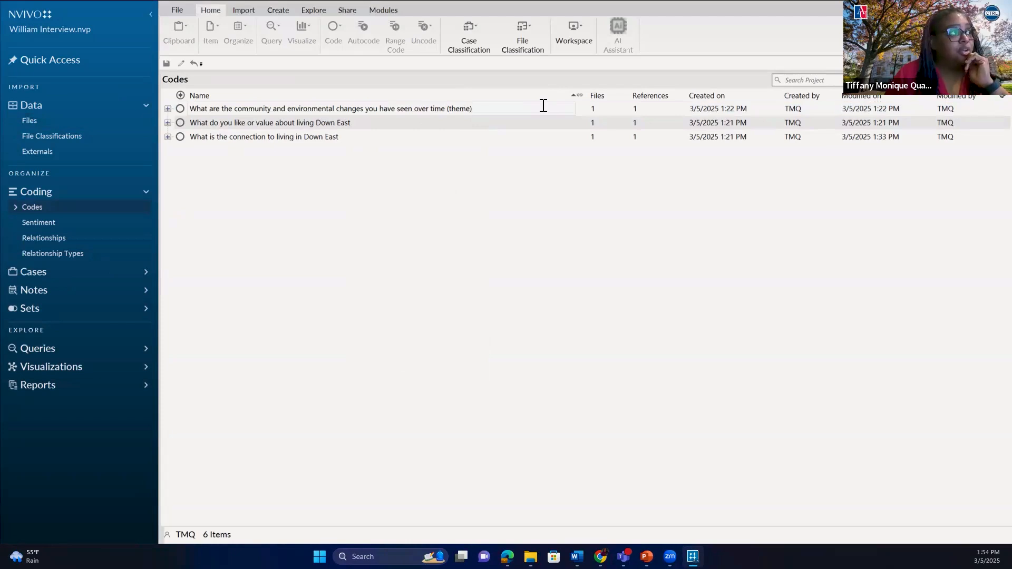
key(Return)
click(168, 123)
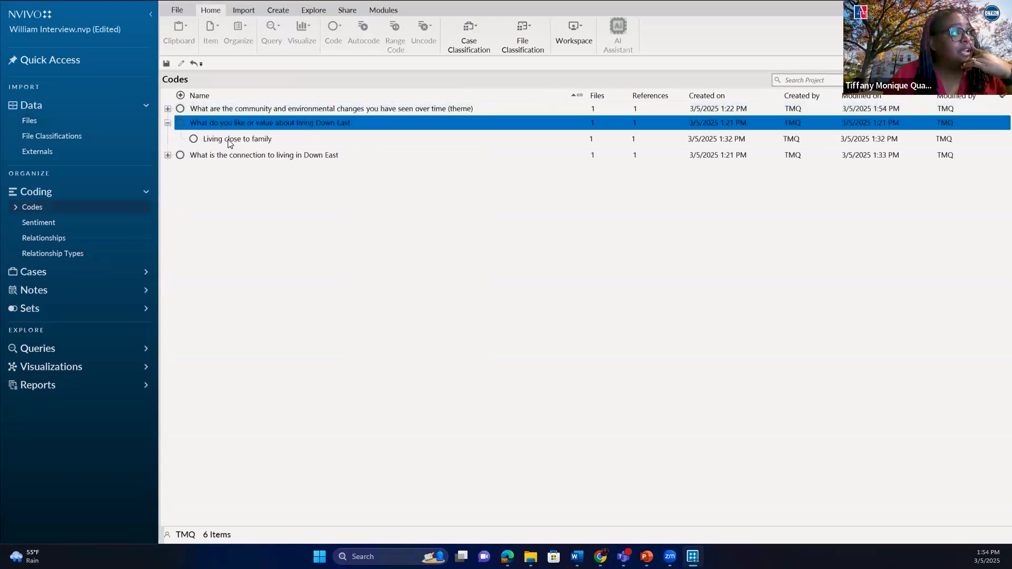
click(339, 185)
click(288, 119)
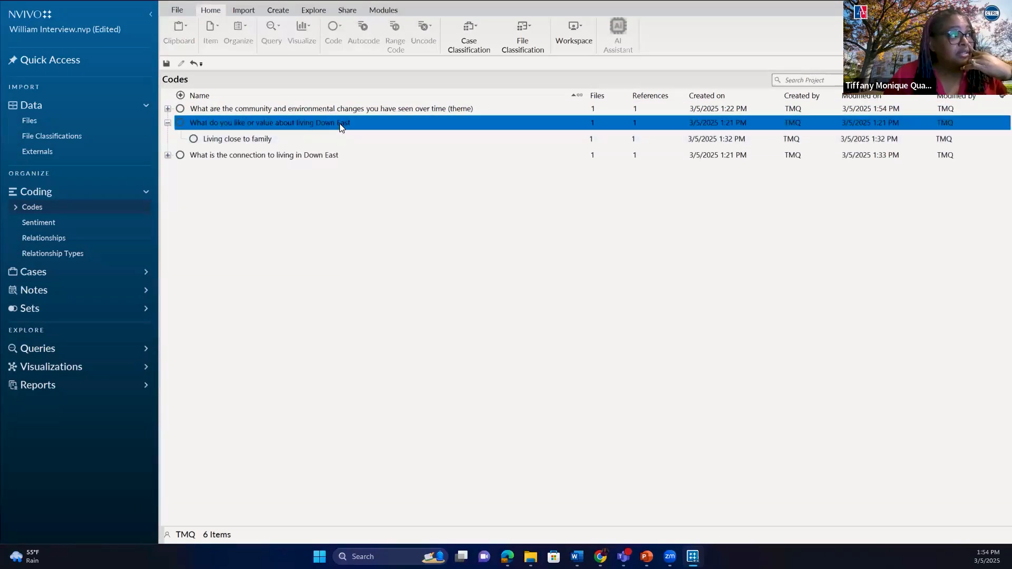
click(339, 123)
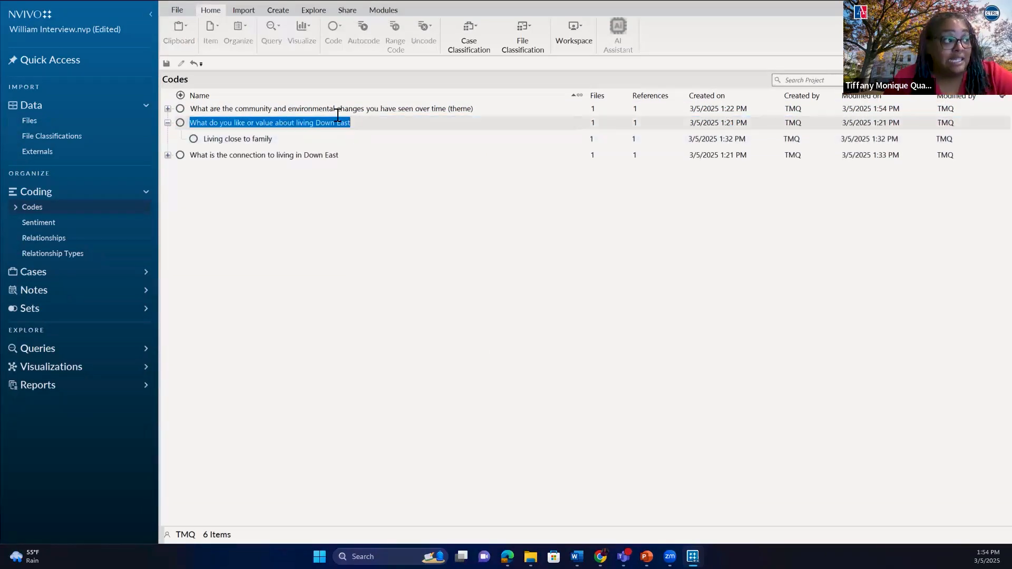
- Delete the "What are the community and environmental changes you have seen over time (theme)" code from the project
click(311, 108)
right_click(311, 108)
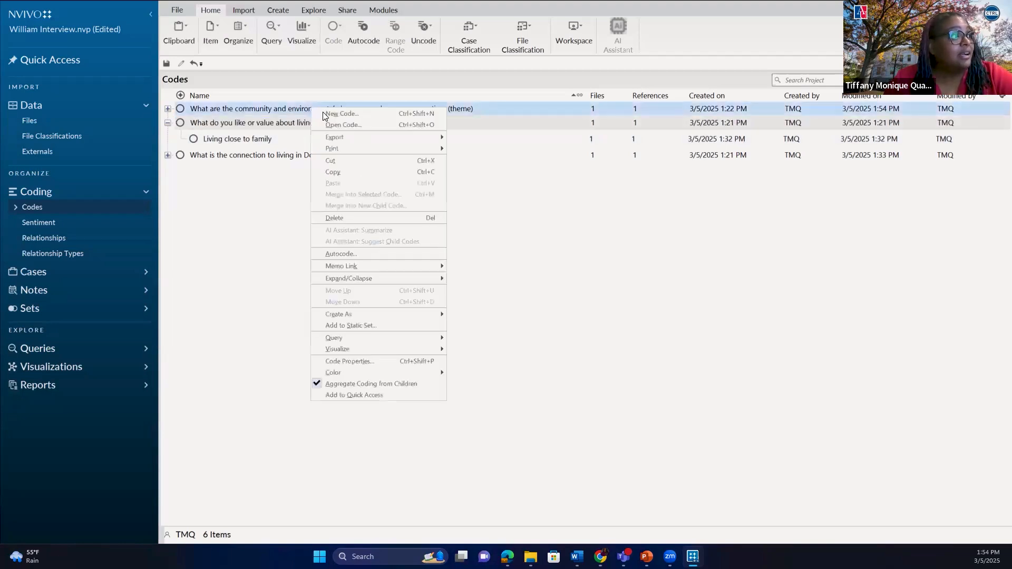
click(340, 216)
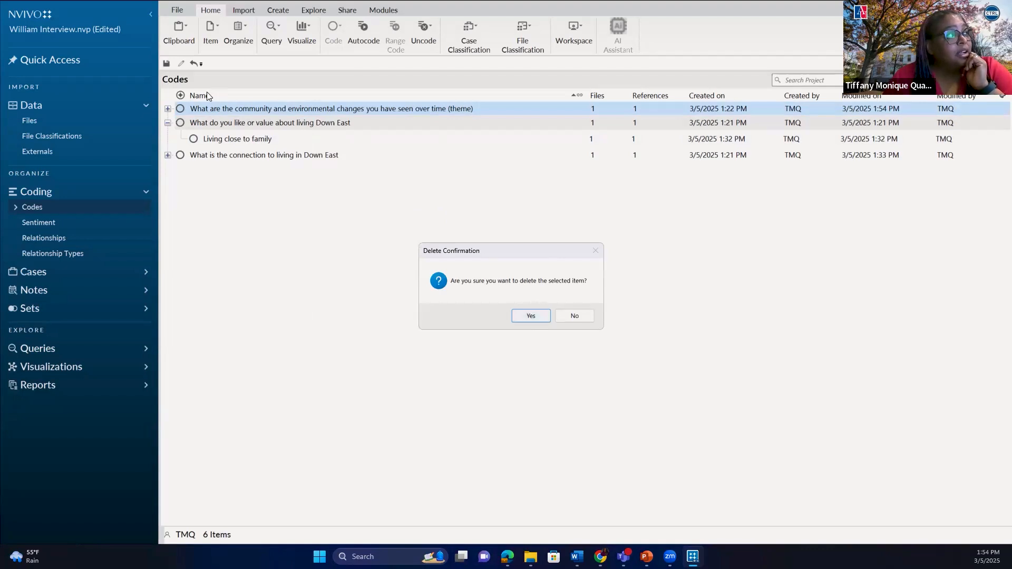
click(531, 316)
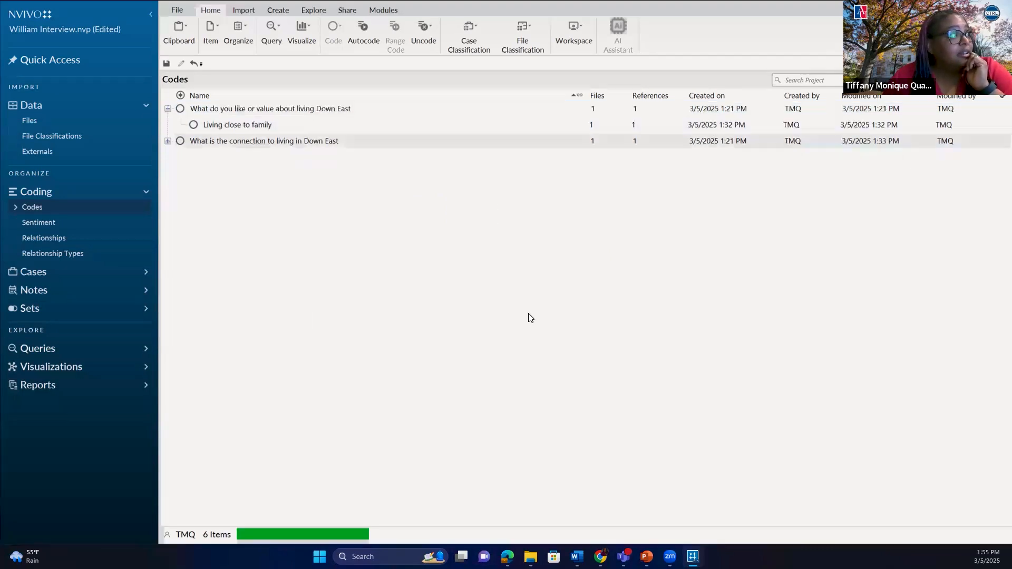
- Expand the two remaining Down East question codes to show their child codes
click(169, 109)
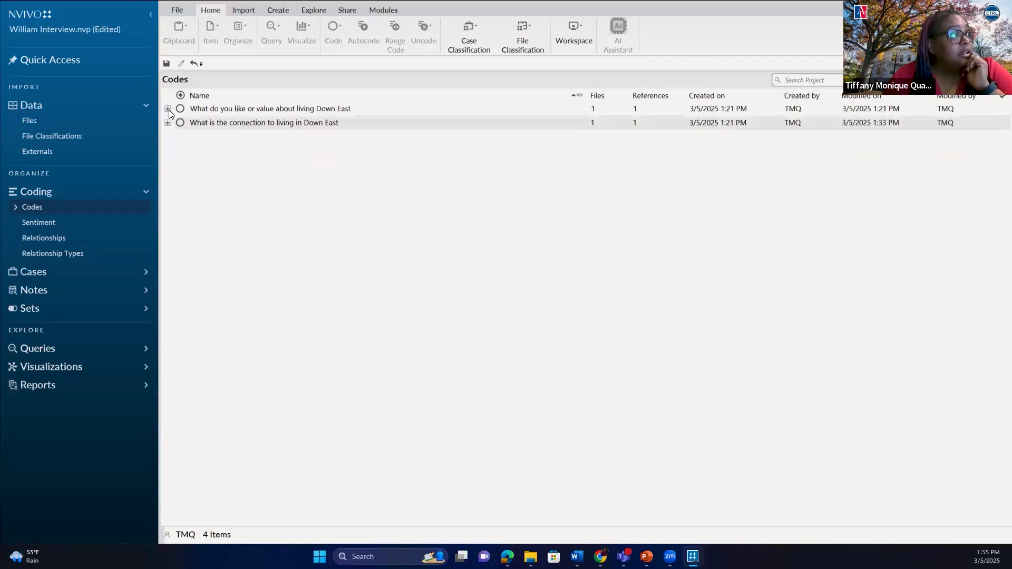
click(168, 111)
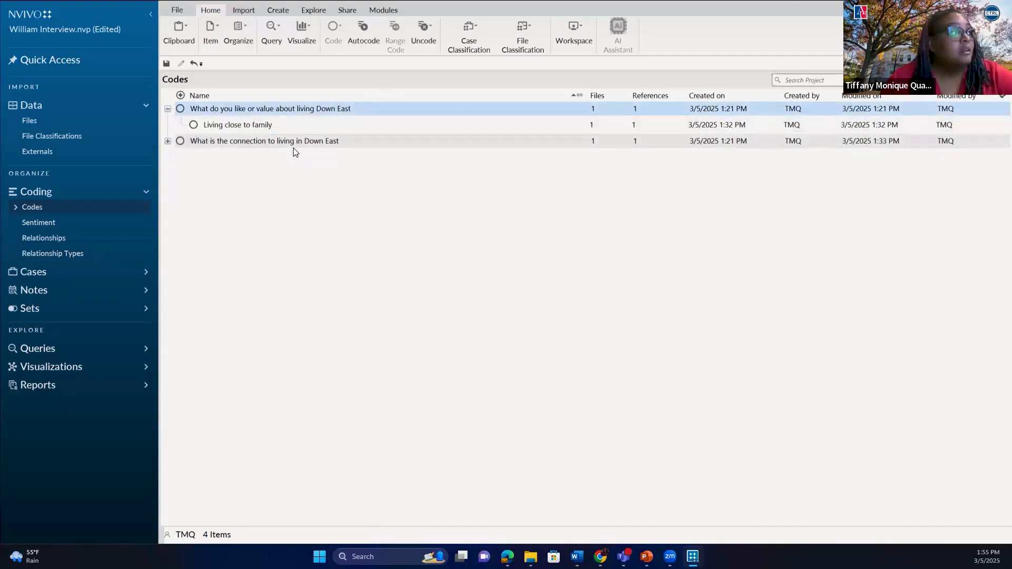
click(168, 141)
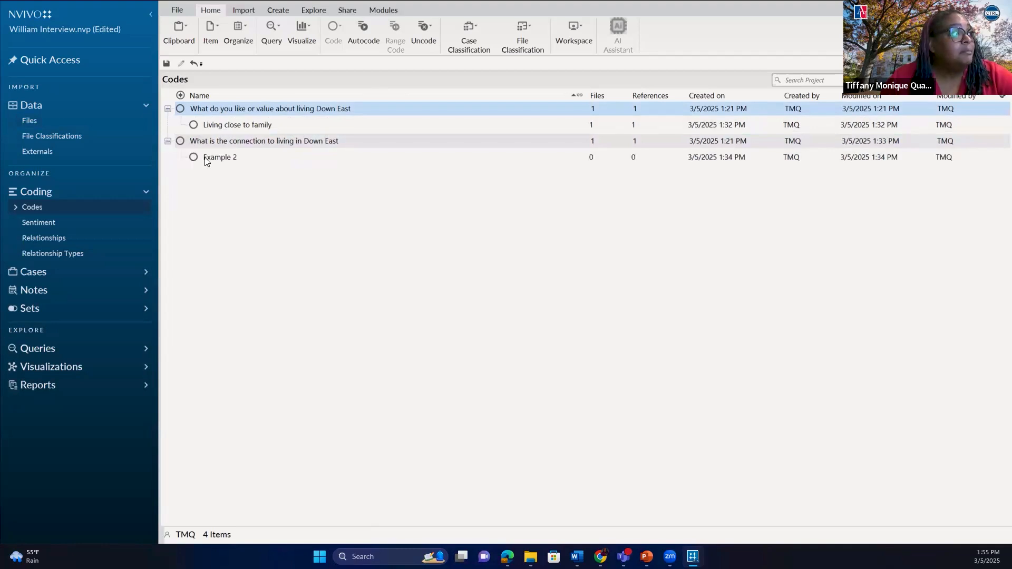
- Create a new top-level code named "Down East (Theme)" in the Codes folder
right_click(62, 209)
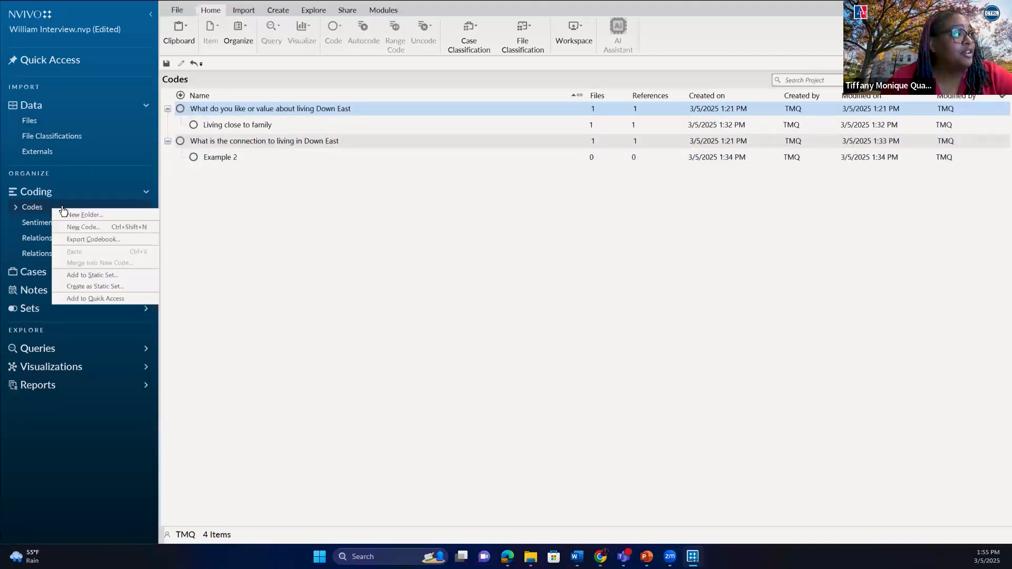
click(91, 226)
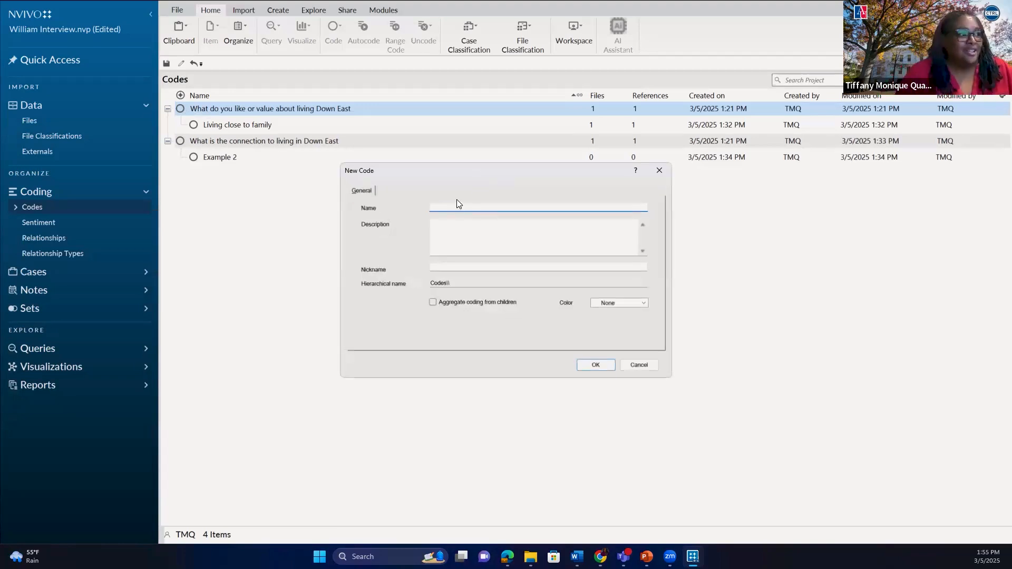
text(Down East (T)
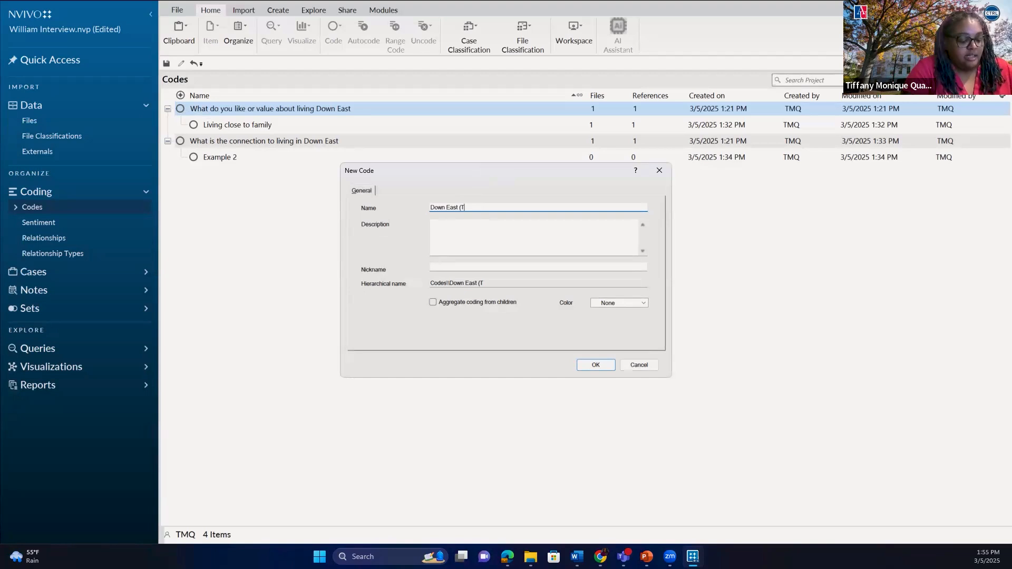
text(heme))
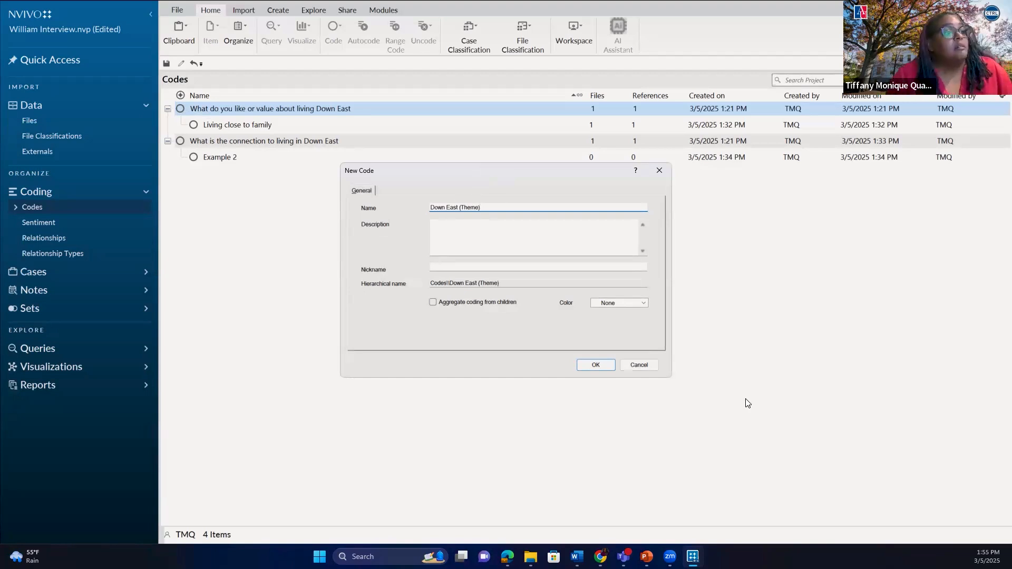
click(594, 366)
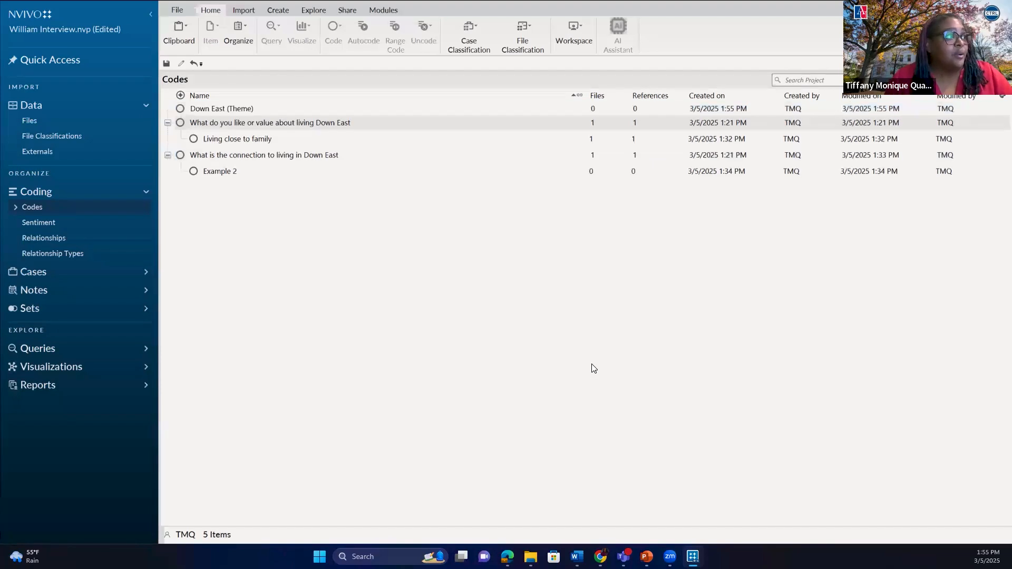